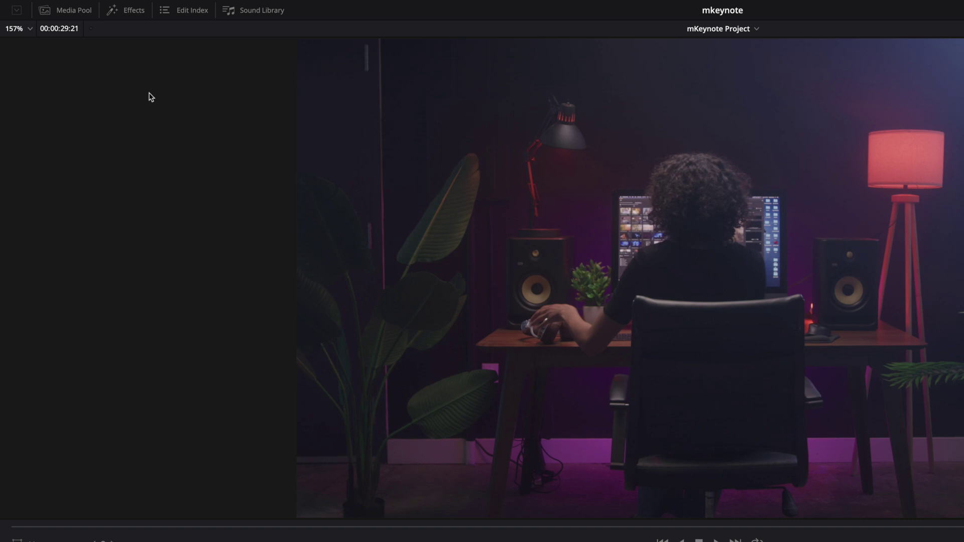
Open the Effects library and filter the transitions to MotionVFX mKeynote
click(134, 14)
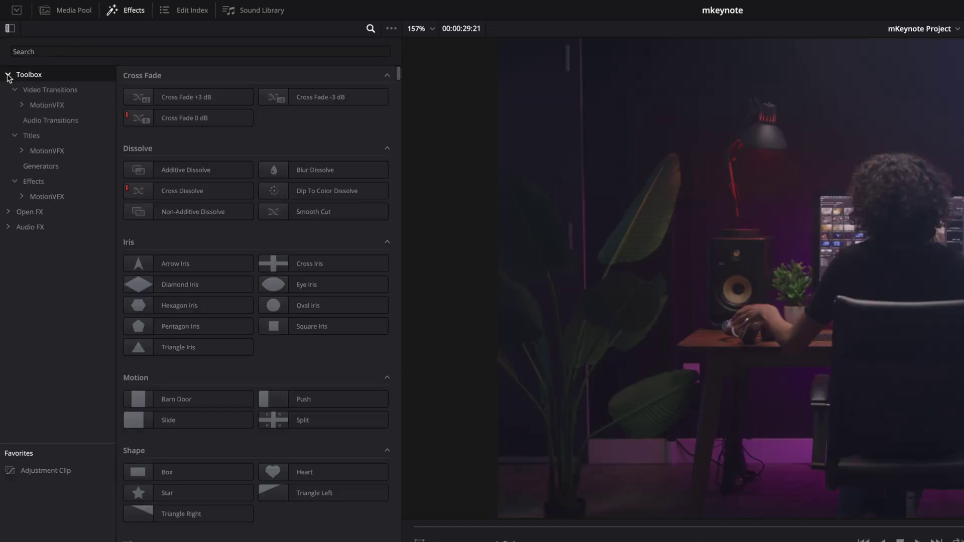
click(40, 92)
click(21, 106)
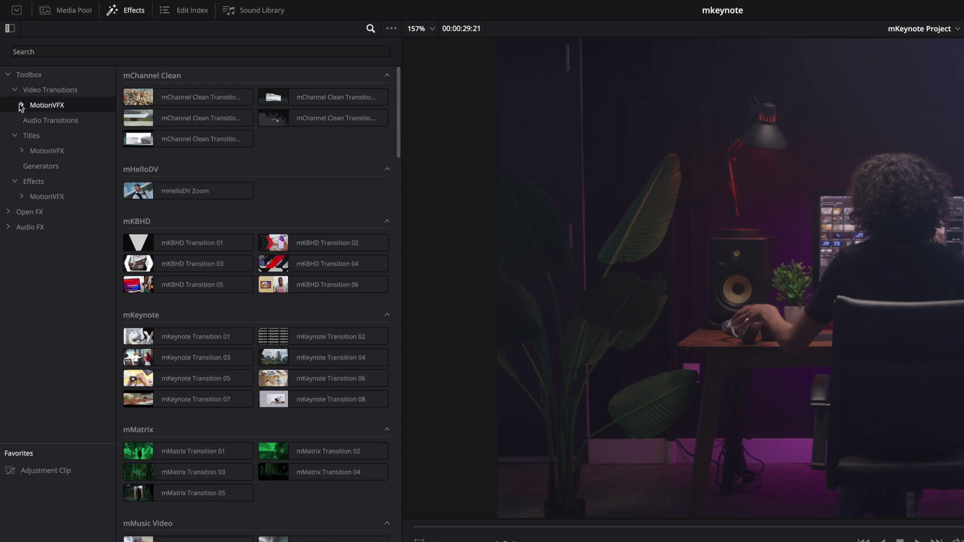
click(42, 165)
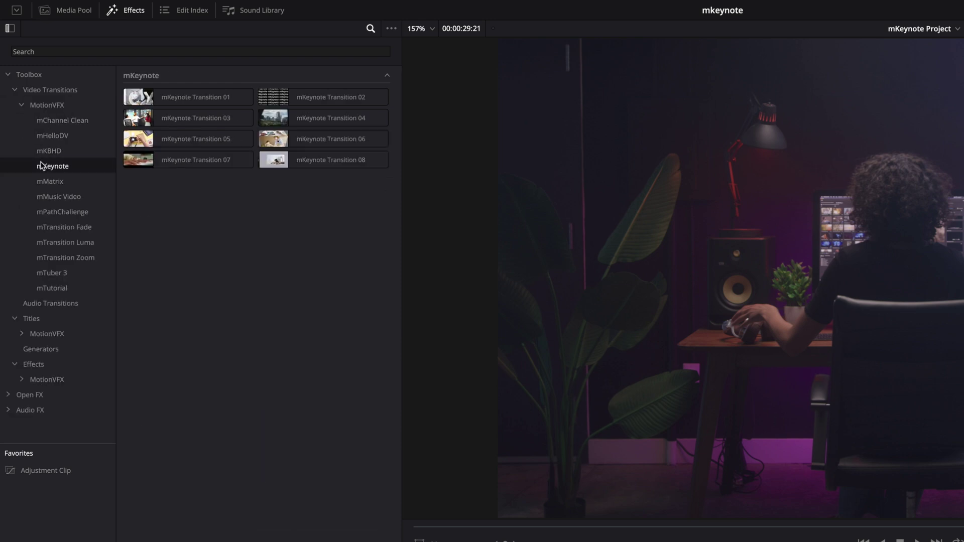
Browse the mKeynote title categories: Boards, Call to Action, Infographics, Logo, Miscellaneous, Typography
click(30, 334)
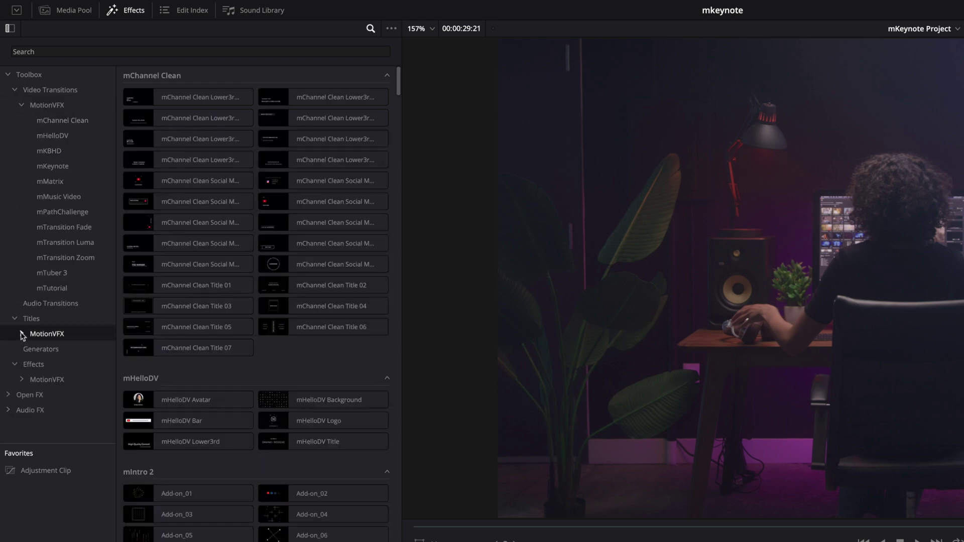
click(23, 335)
scroll(22, 333, down, 5)
click(52, 192)
click(54, 207)
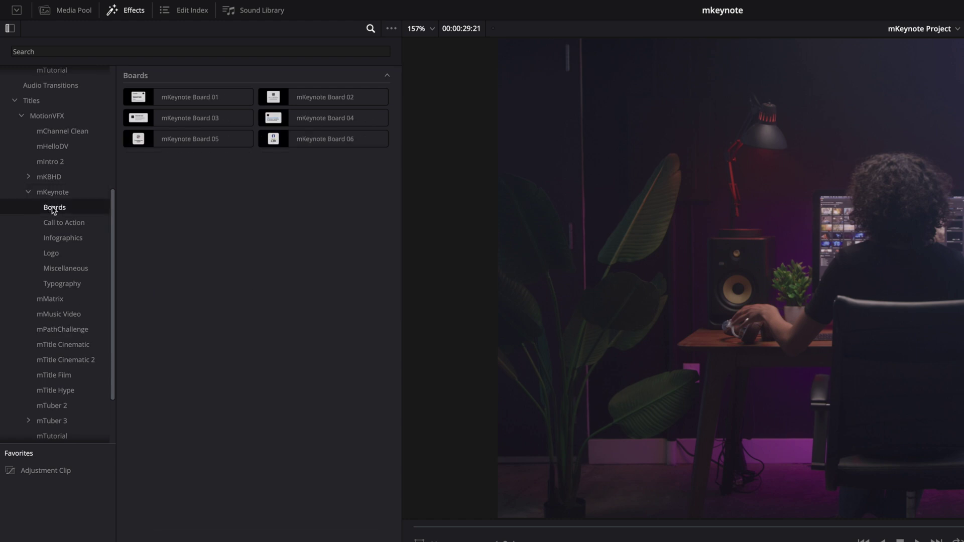
click(55, 223)
click(54, 238)
click(51, 254)
click(54, 268)
click(54, 283)
scroll(53, 286, down, 5)
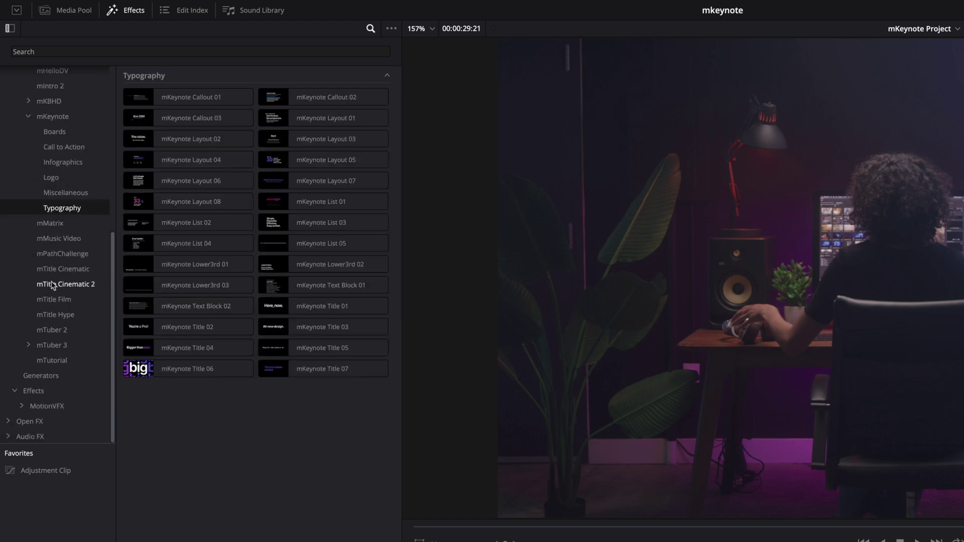
Show the mKeynote Backgrounds and Placeholders effects
click(47, 406)
scroll(47, 397, down, 10)
click(53, 315)
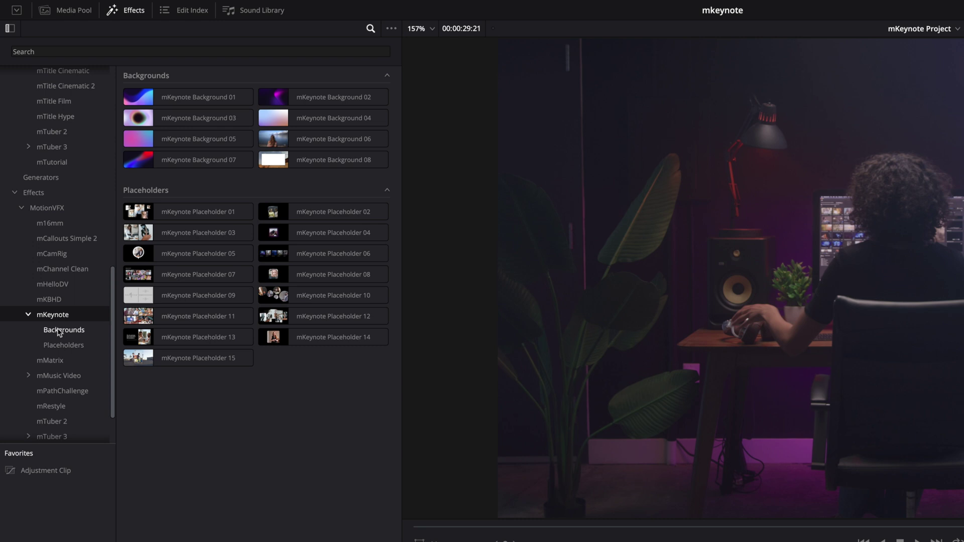
scroll(59, 333, up, 15)
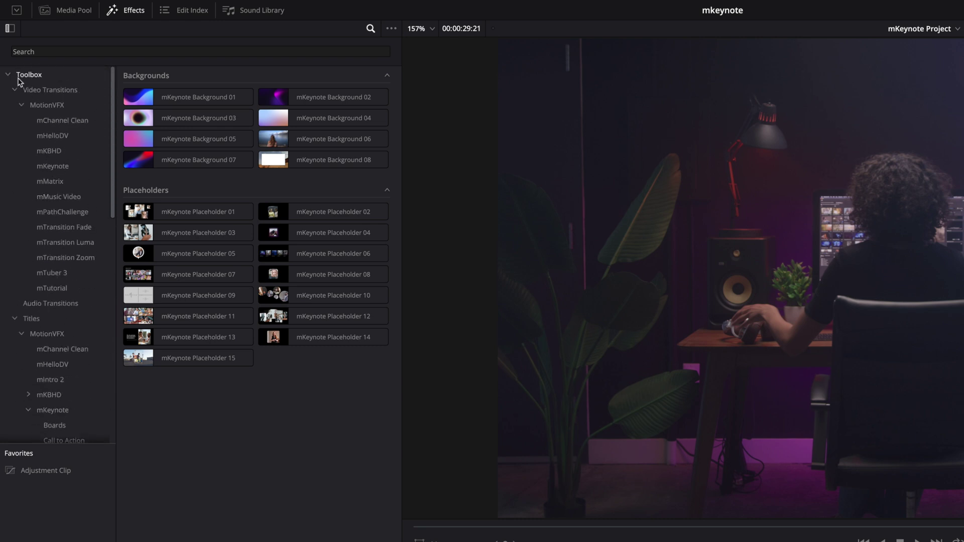
Search the whole Toolbox for 'mke' and star mKeynote Title 02 as a favorite
click(8, 74)
click(30, 75)
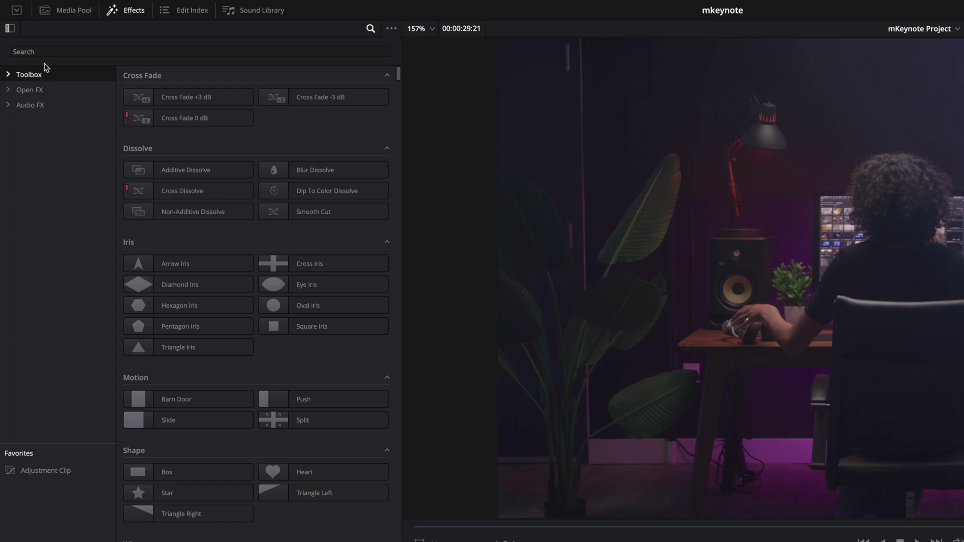
text(mkeynote)
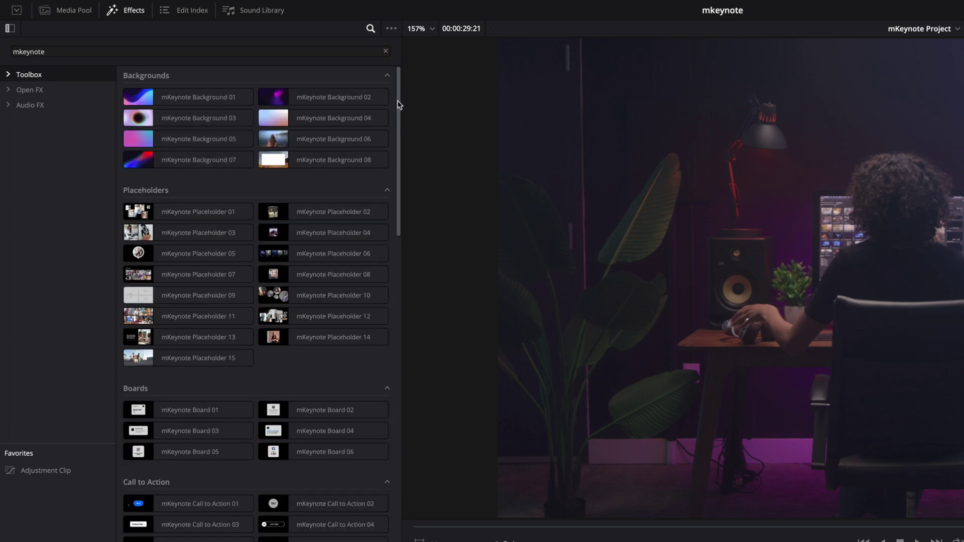
drag(400, 105, 399, 322)
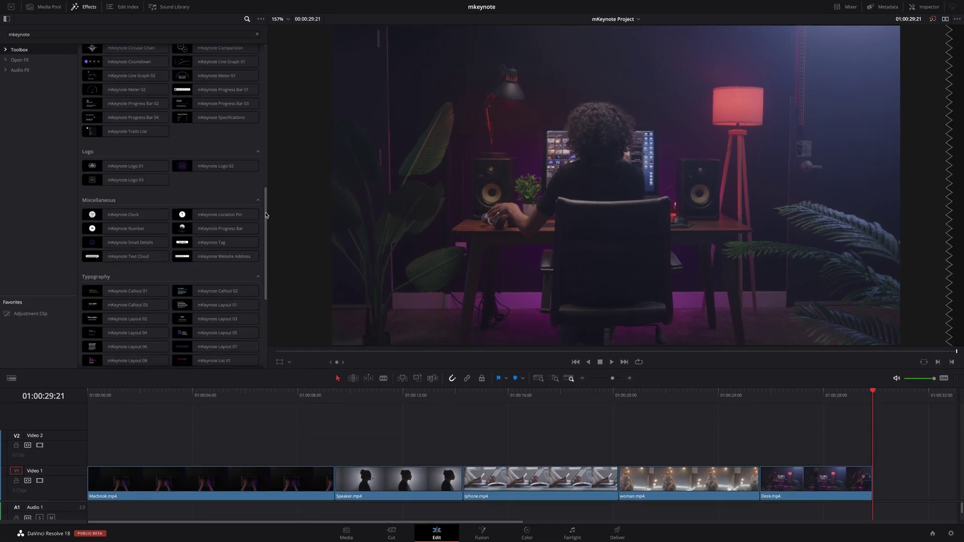
drag(267, 215, 269, 293)
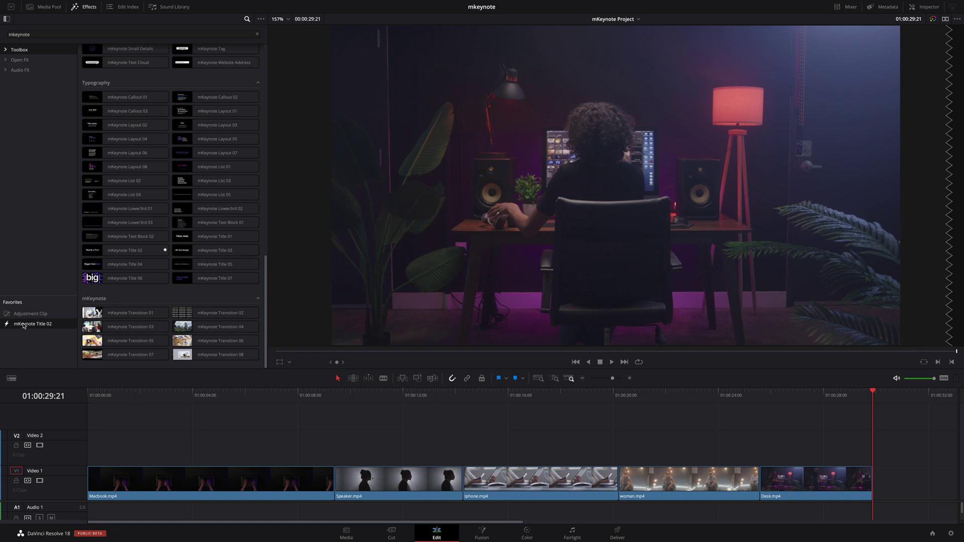
Place mKeynote Title 02 on Video 2 at the timeline start, shorten it, and play it
drag(91, 400, 191, 405)
drag(213, 446, 186, 442)
drag(190, 397, 93, 402)
key(space)
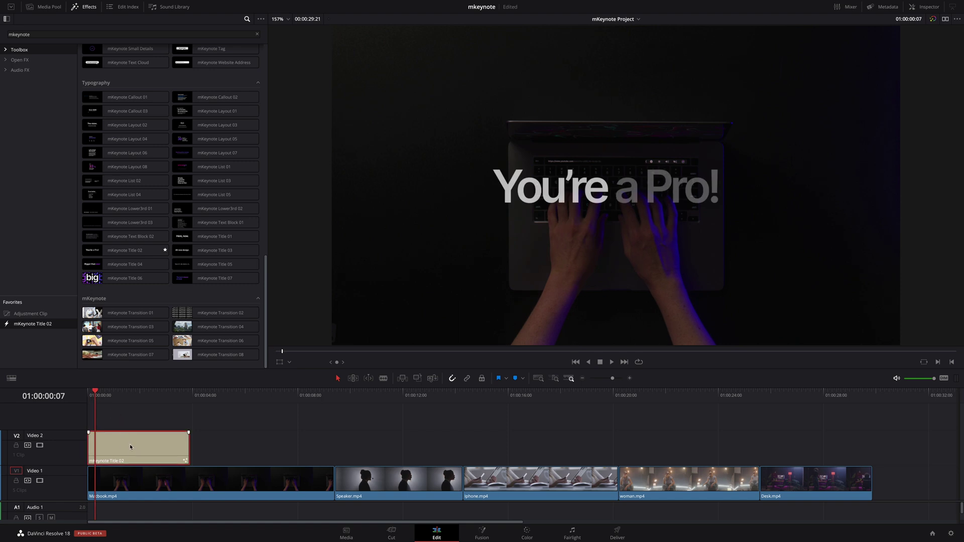
In the Inspector, toggle the title's In animation off and on, then expand Text Control
click(930, 7)
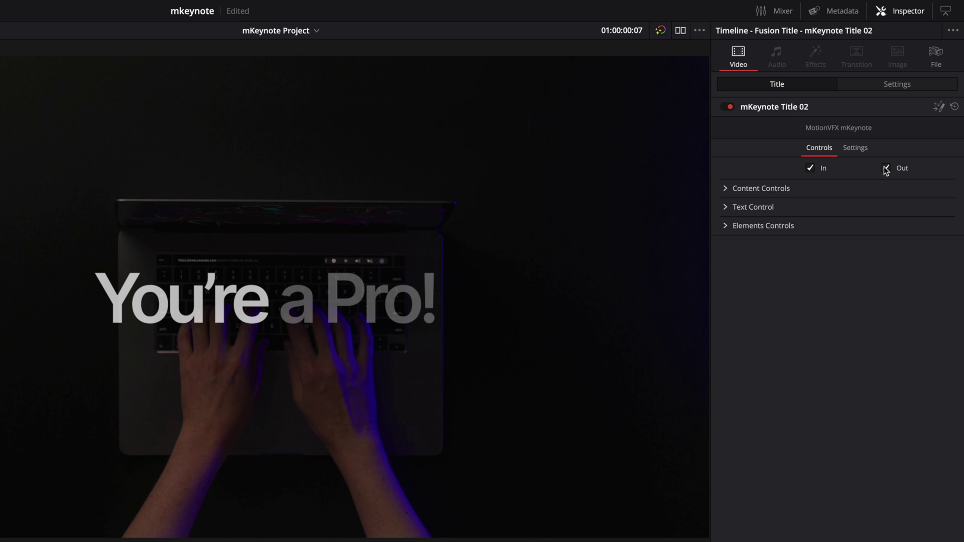
click(811, 169)
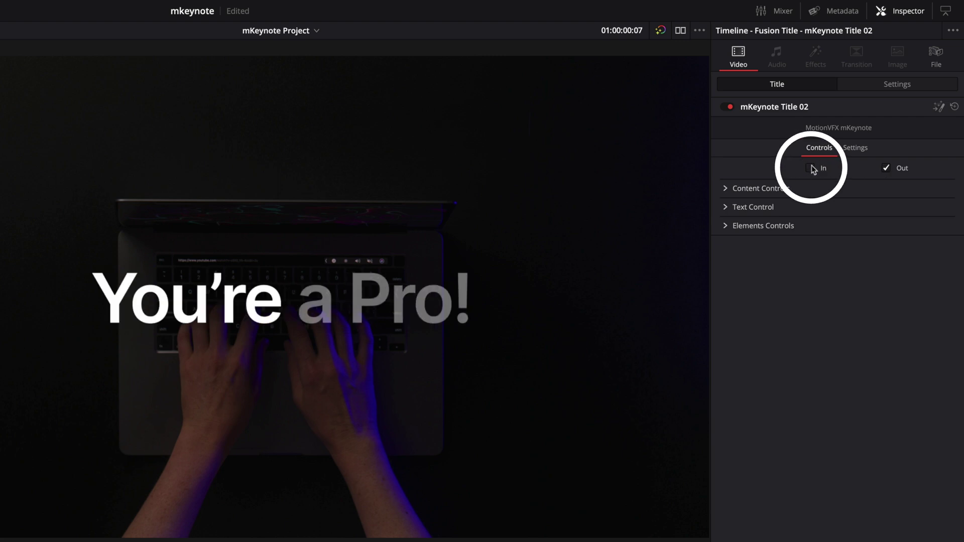
click(810, 168)
key(space)
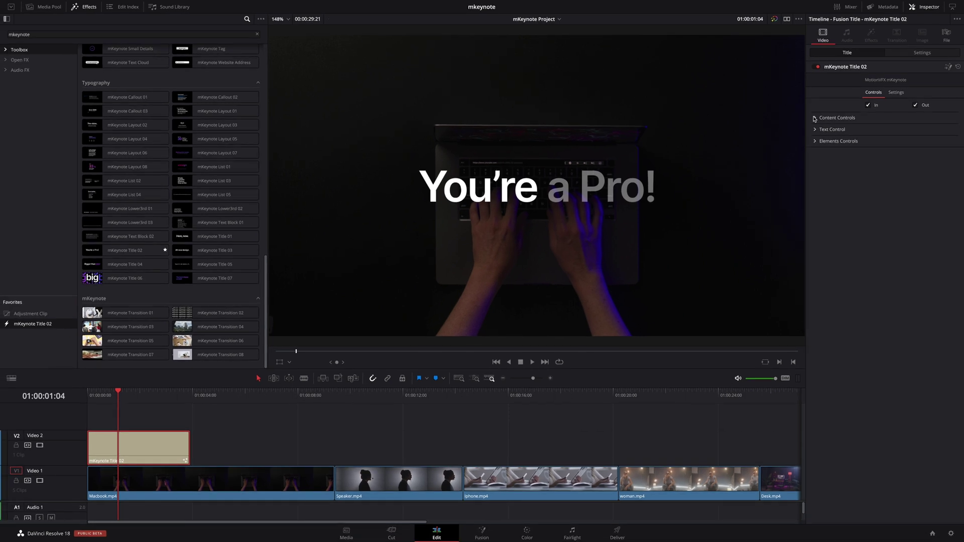
click(815, 159)
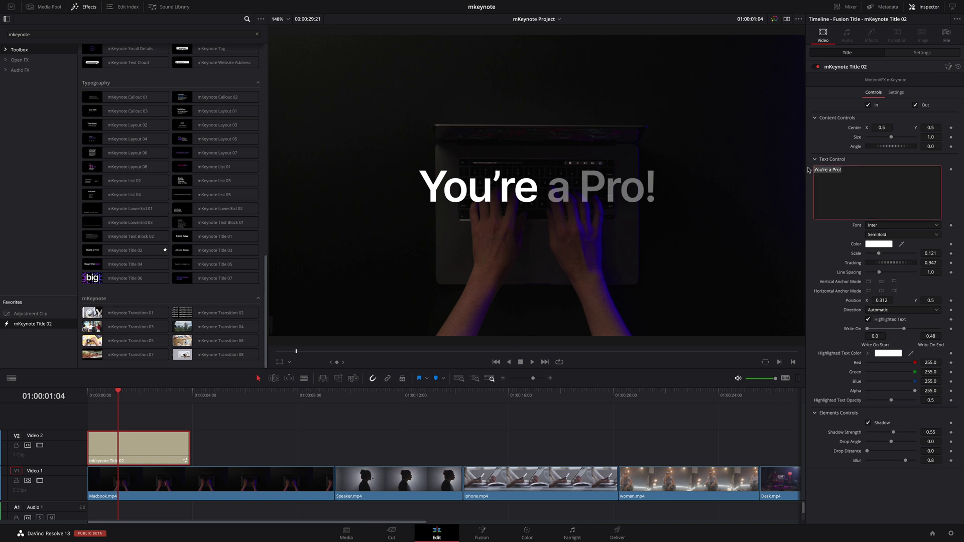
Change the title to 'New Macbook', set Center X to 0.463, and try then discard a highlight colour
text(New M)
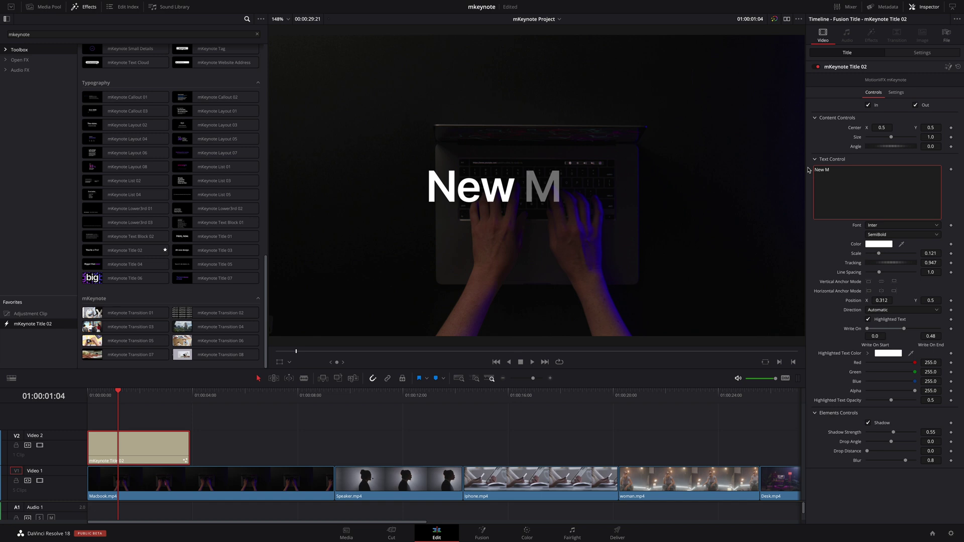
text(acbook)
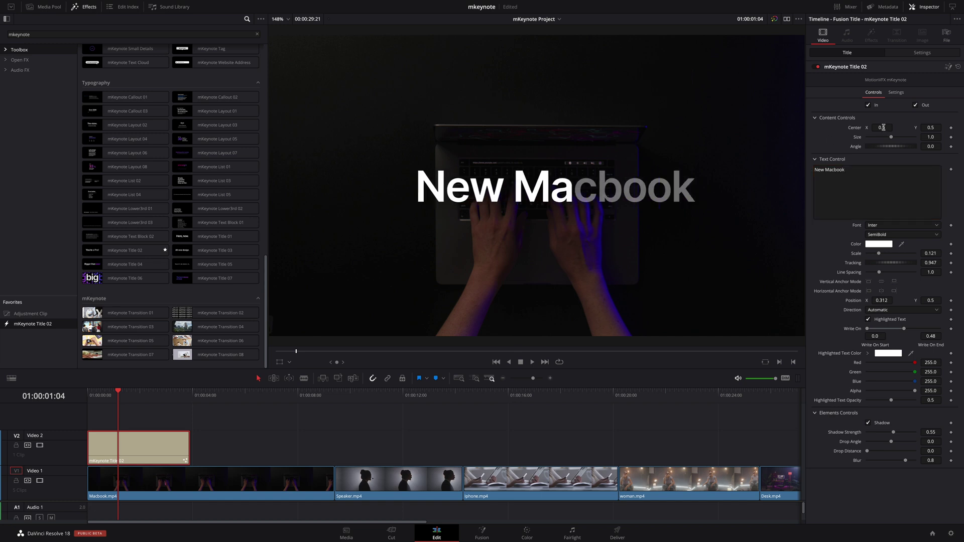
drag(883, 127, 869, 128)
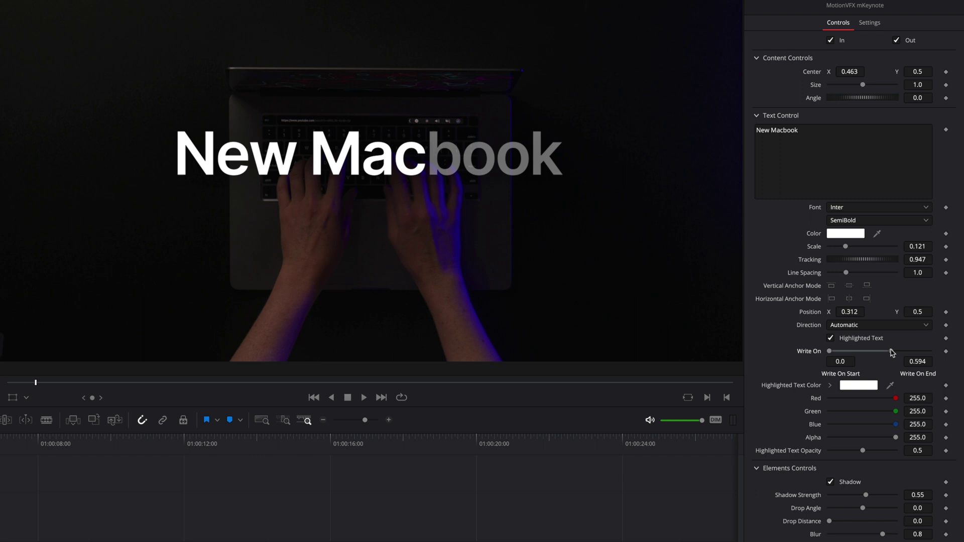
click(866, 387)
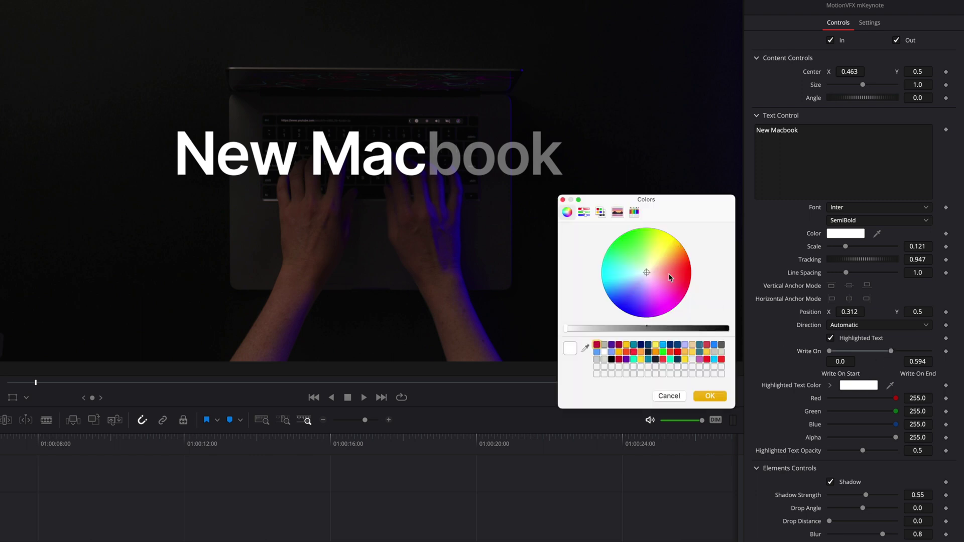
mouse_move(673, 276)
mouse_down()
mouse_move(684, 275)
mouse_move(626, 296)
mouse_move(673, 251)
mouse_move(654, 292)
mouse_up()
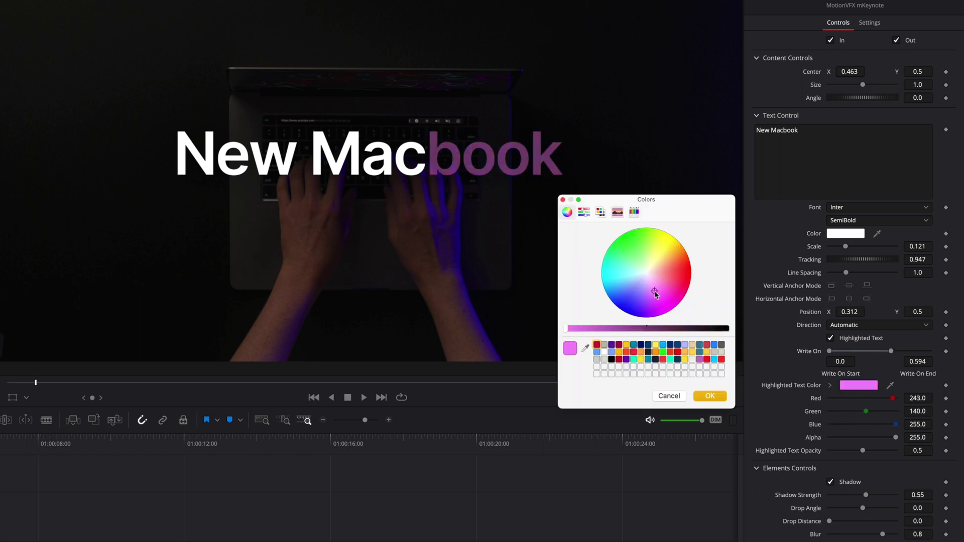
click(672, 396)
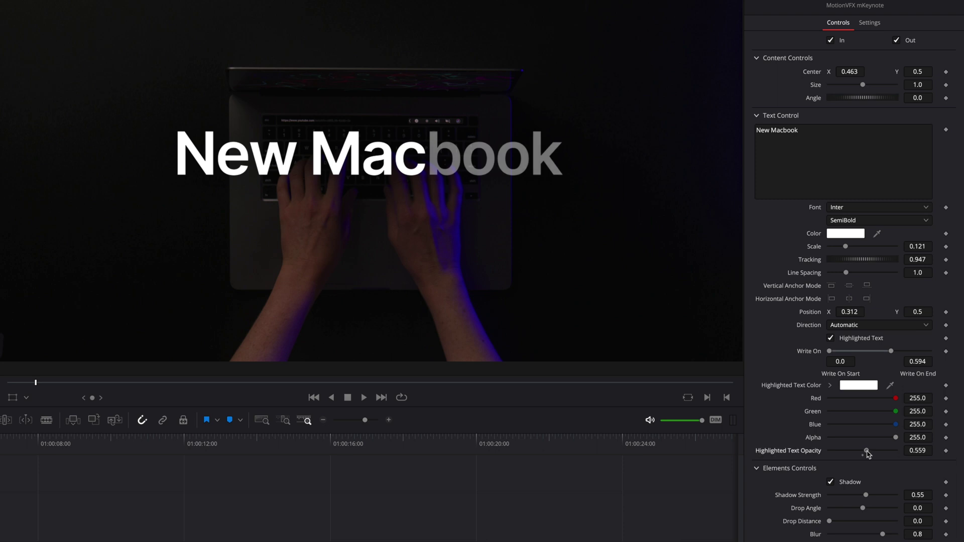
Test the highlight opacity, reset it to 0.5, and toggle Shadow off and back on
drag(867, 451, 894, 451)
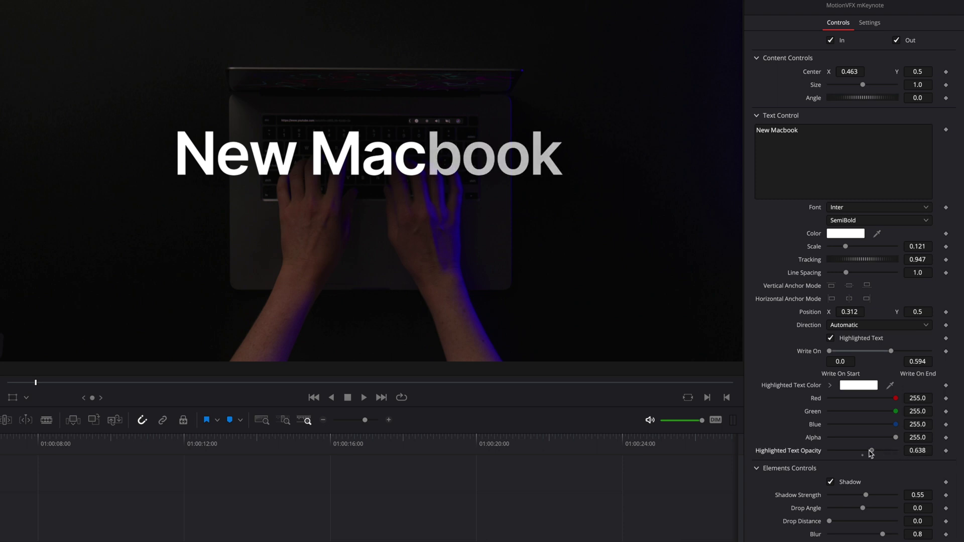
double_click(801, 452)
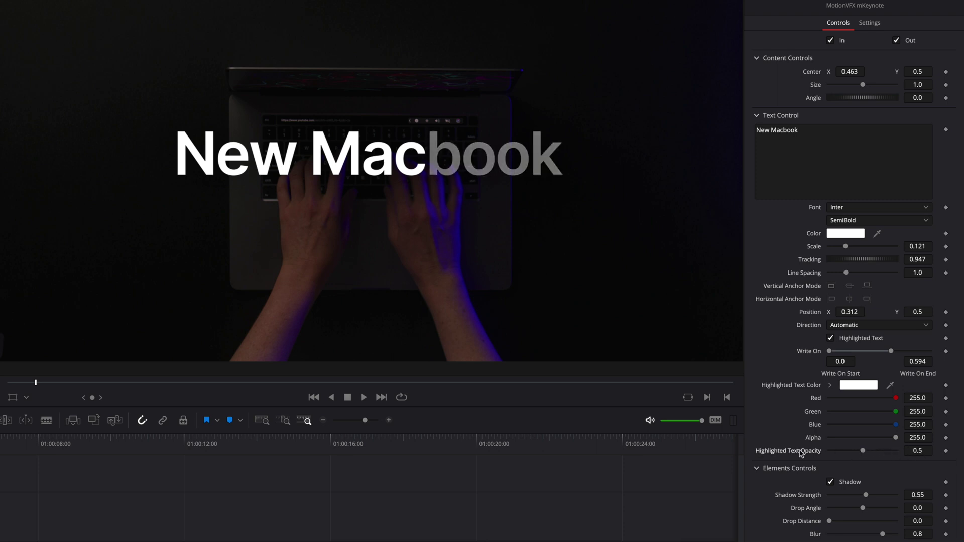
click(831, 483)
click(831, 483)
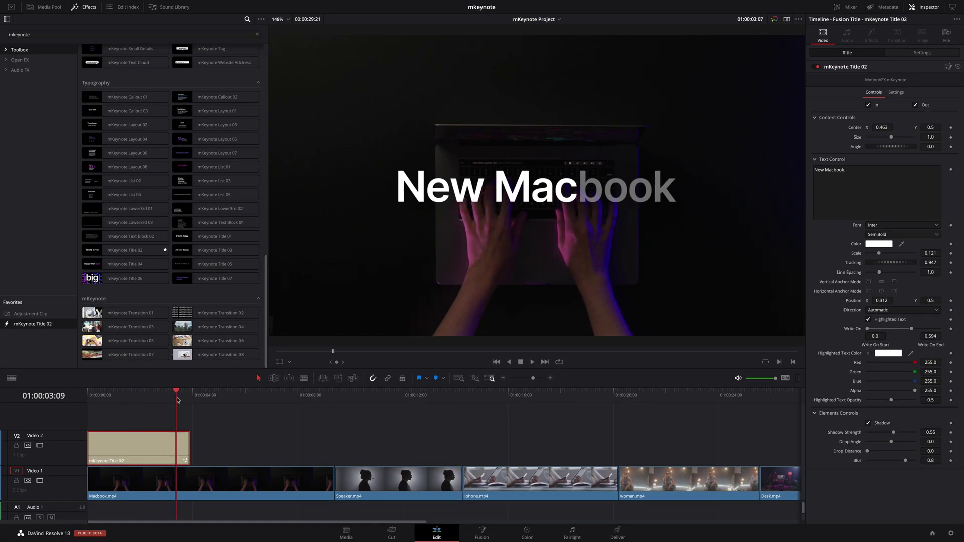
Add mKeynote Line Graph 01 on a new Video 3 track and extend it by one second to 06:00
drag(177, 400, 179, 400)
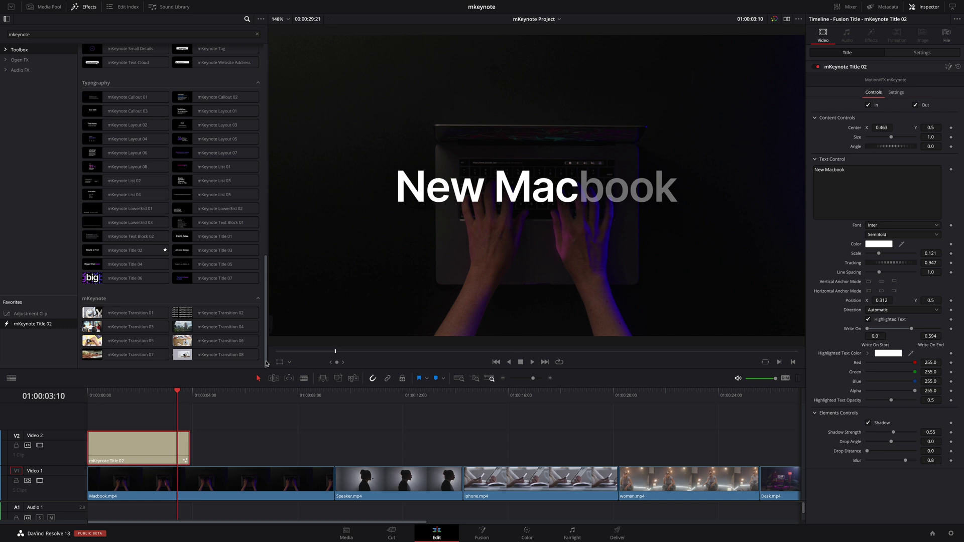
drag(267, 363, 267, 266)
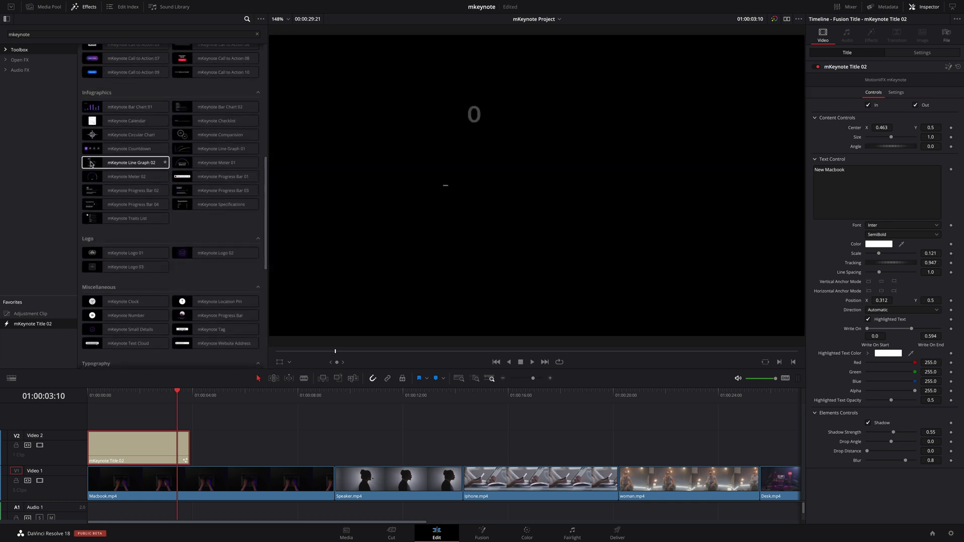
click(220, 151)
drag(217, 152, 180, 409)
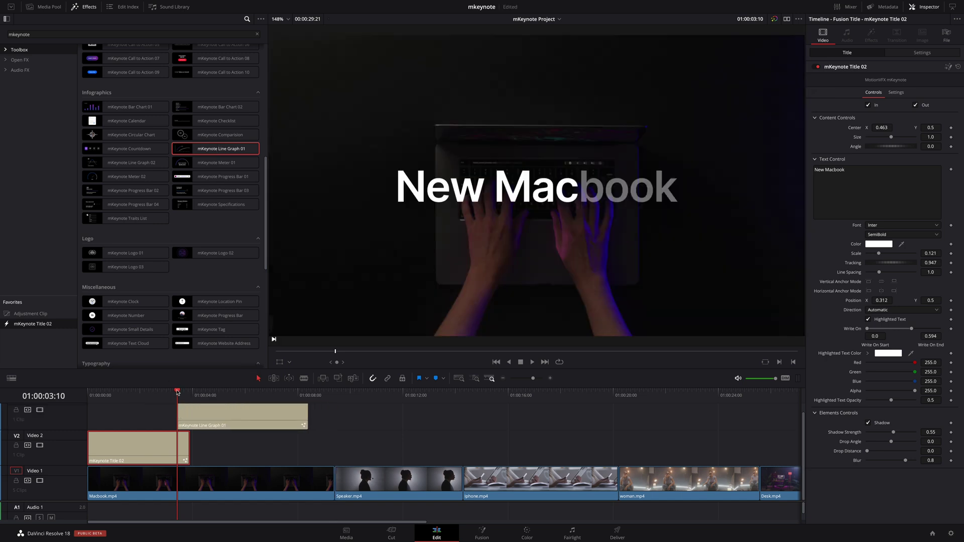
key(space)
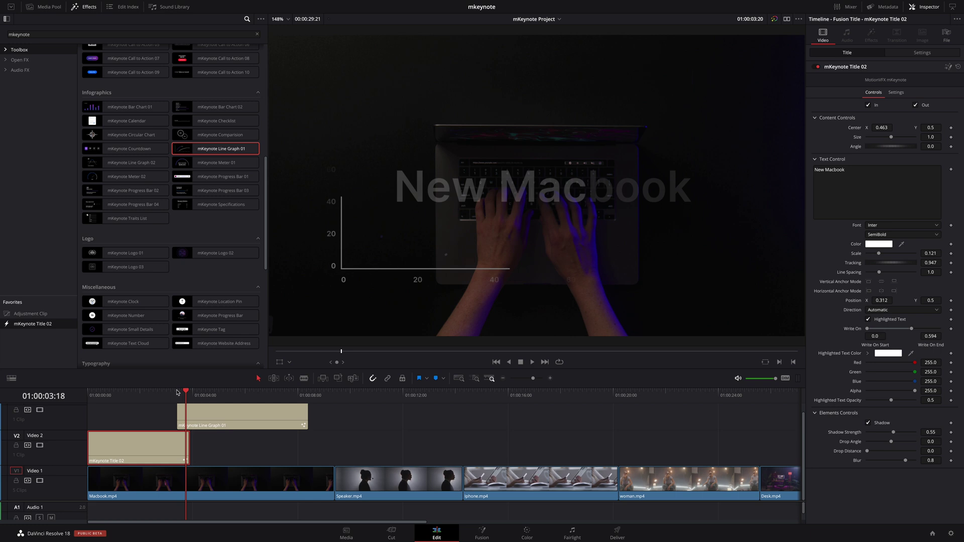
key(space)
click(251, 415)
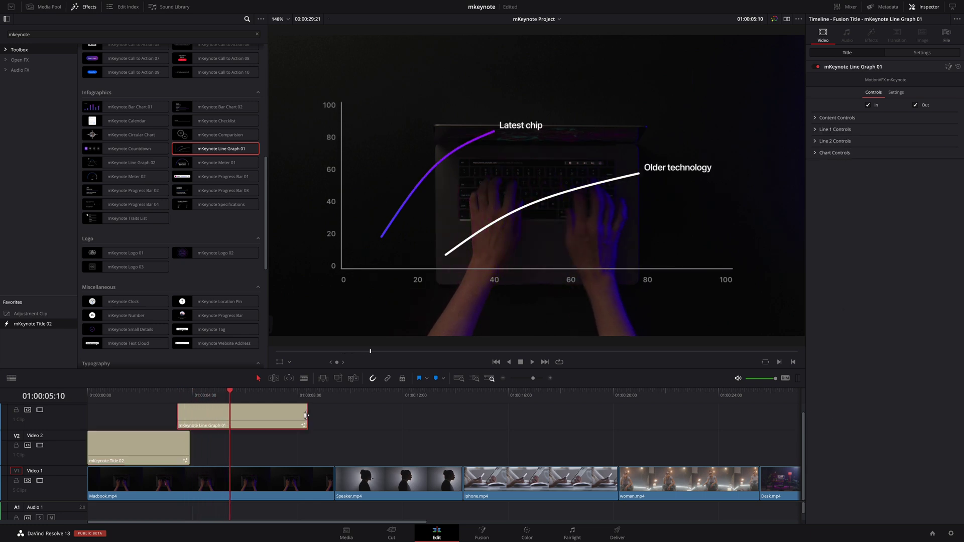
drag(307, 414, 332, 415)
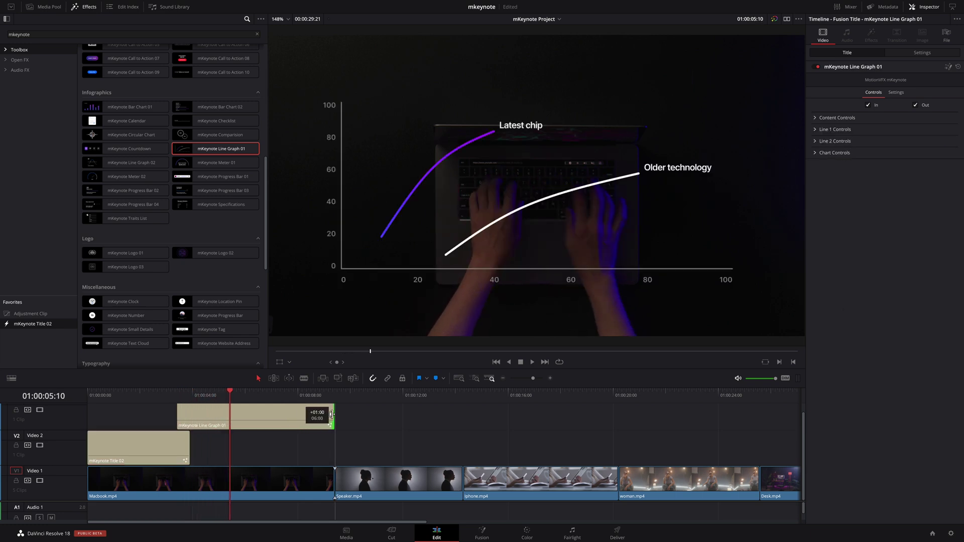
key(space)
key(space)
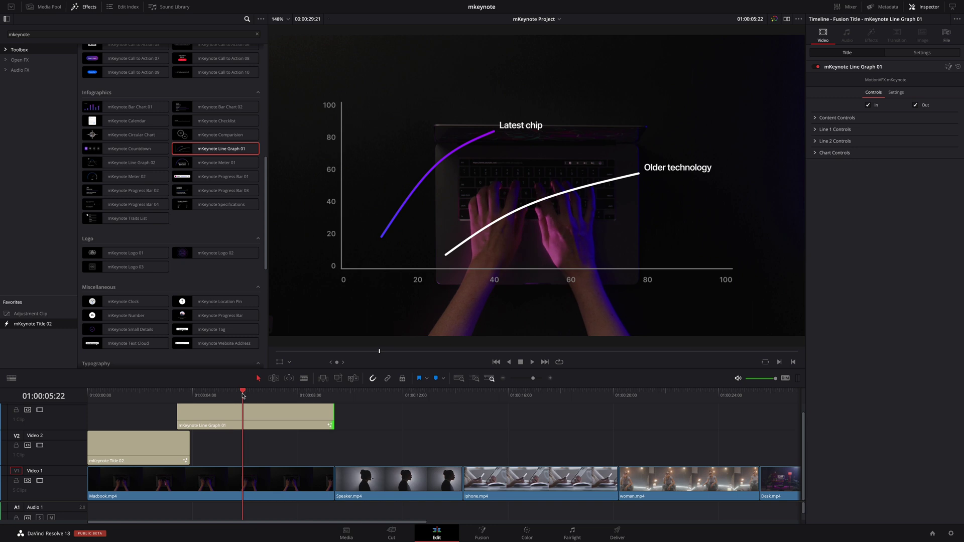
Scale the line graph content to 0.8 and lower it to Position Y 0.406
click(837, 118)
drag(879, 116, 872, 115)
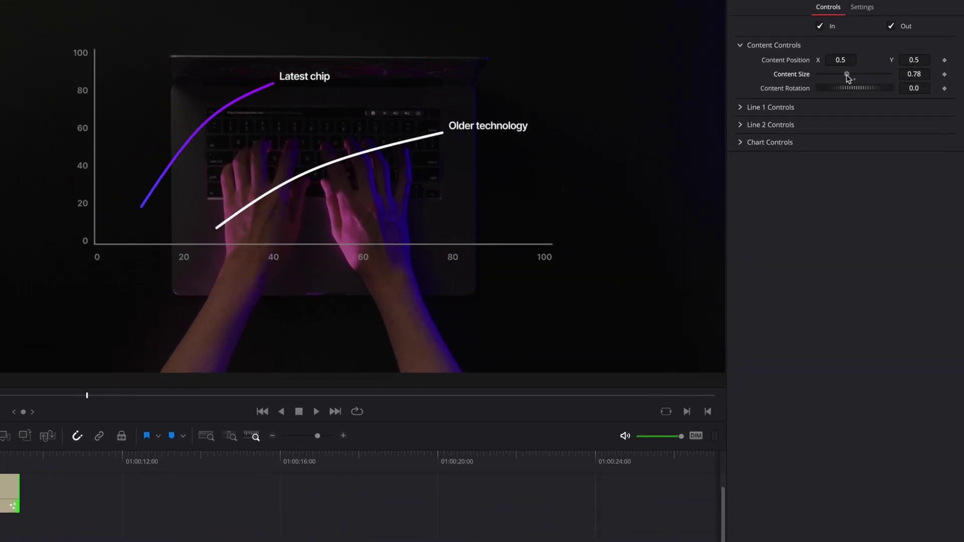
drag(917, 60, 874, 61)
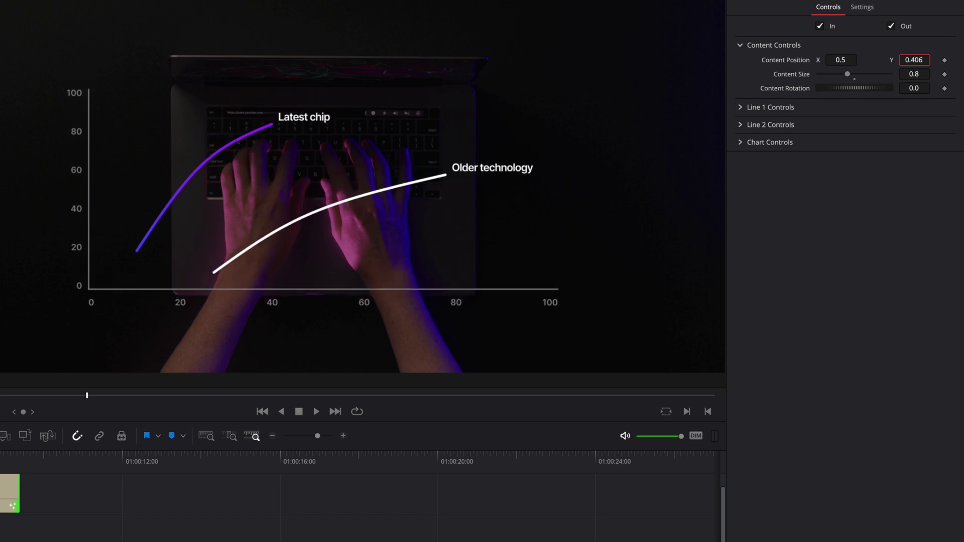
In Line 1 settings, move the purple line's start and end points so it climbs higher
click(741, 108)
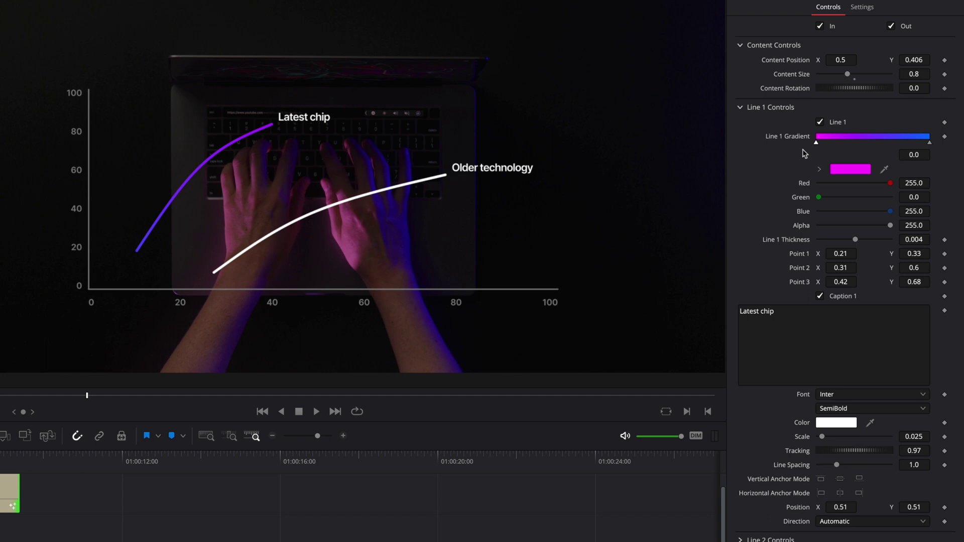
drag(816, 143, 815, 143)
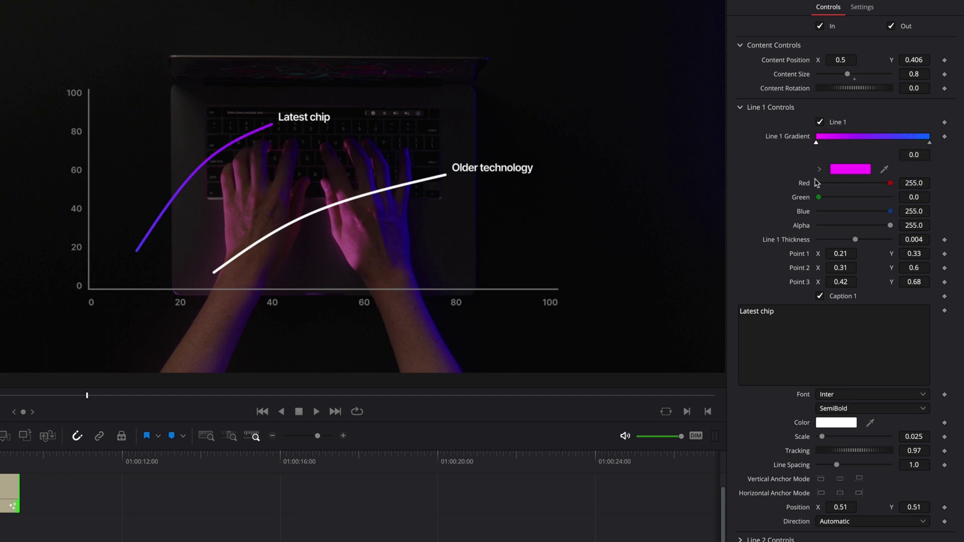
click(929, 143)
click(816, 144)
drag(913, 254, 908, 254)
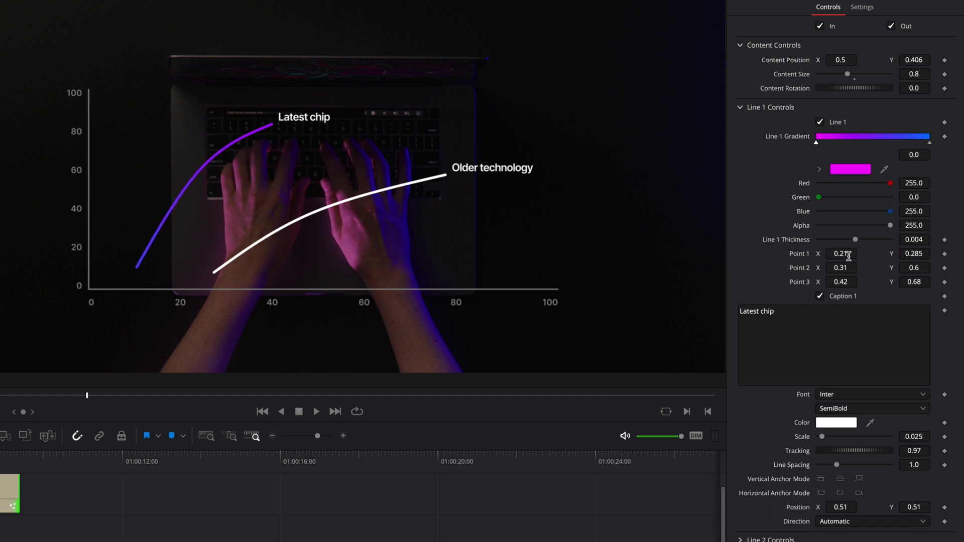
drag(846, 254, 838, 253)
drag(913, 282, 927, 282)
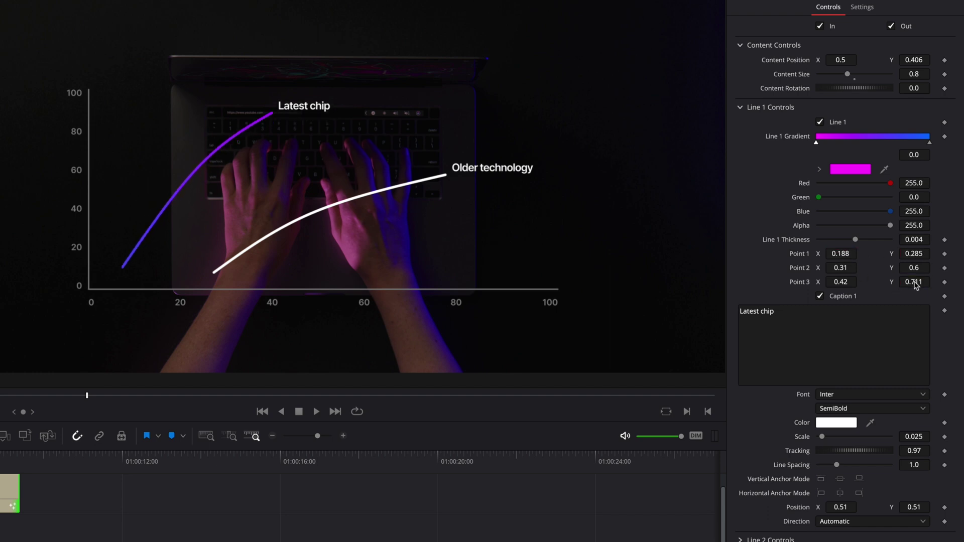
drag(841, 281, 927, 269)
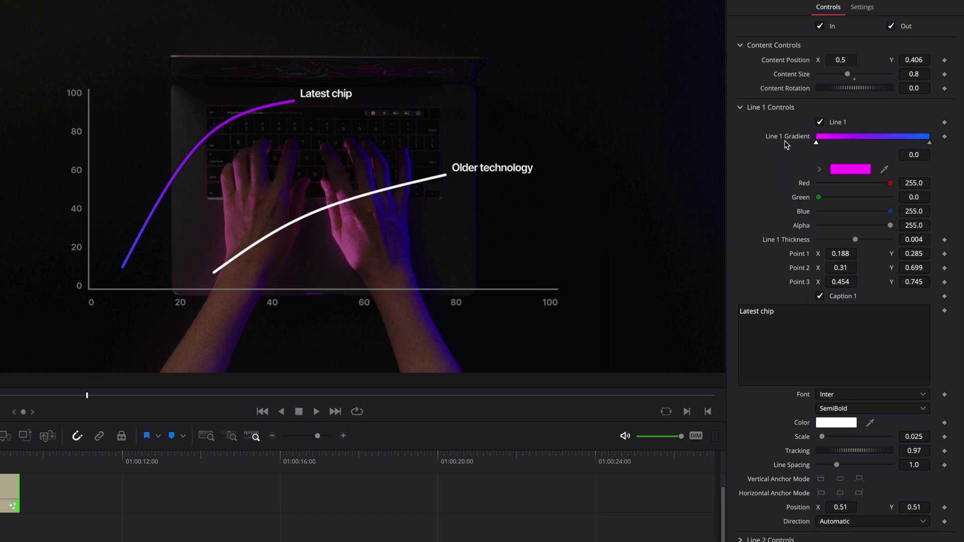
click(741, 108)
Set the chart width to 0.827 and height to 0.433
click(741, 143)
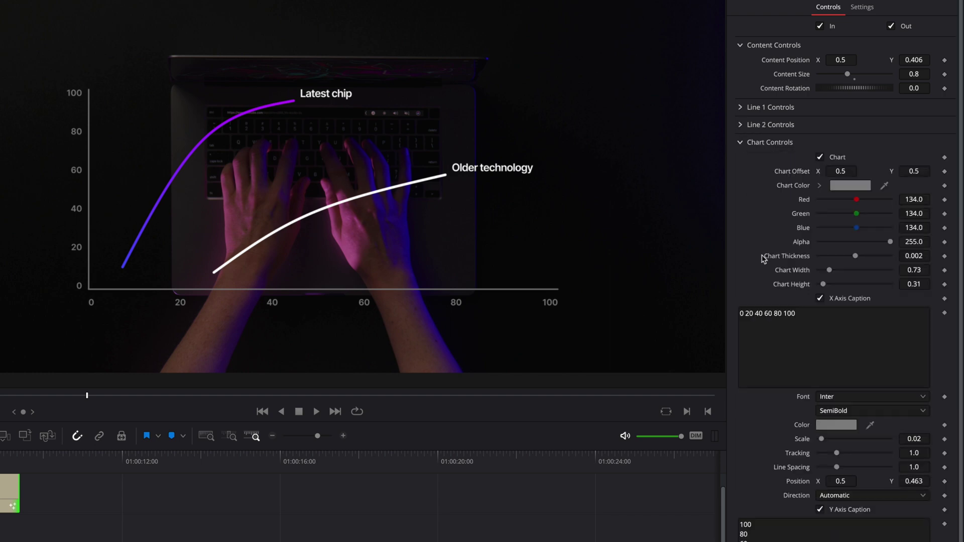
drag(829, 270, 825, 287)
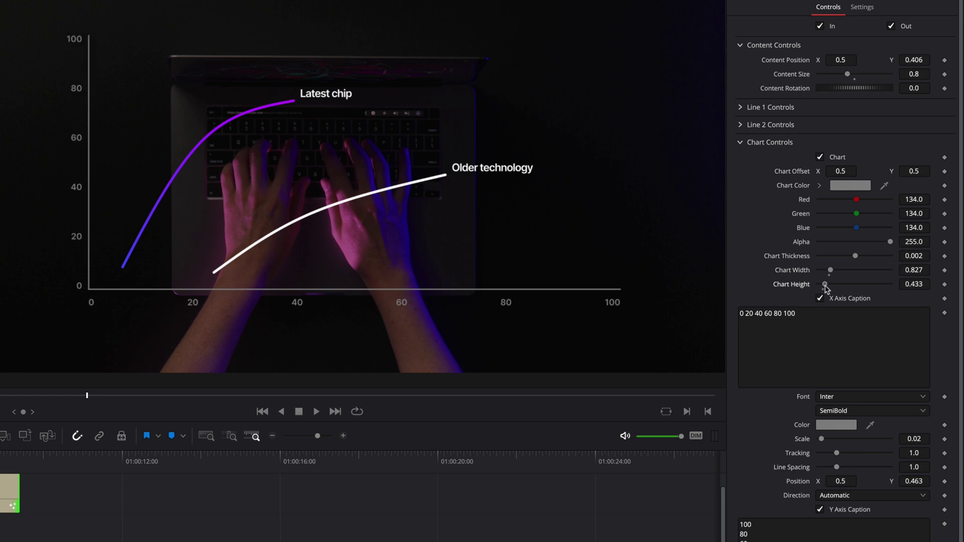
click(797, 314)
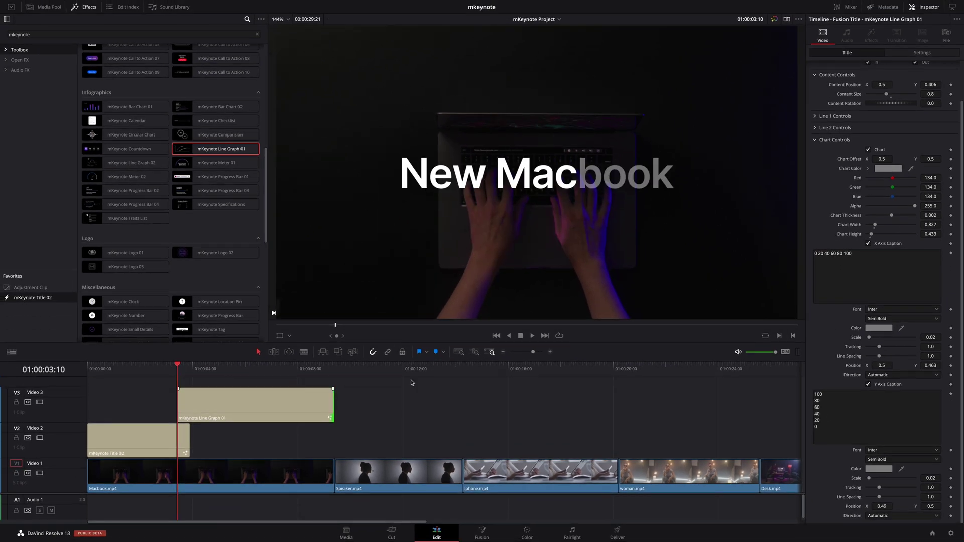
Drag Layout 05 above Video 3 to add an empty Video 4 track, then adjust track display
scroll(376, 498, up, 1)
scroll(181, 166, down, 5)
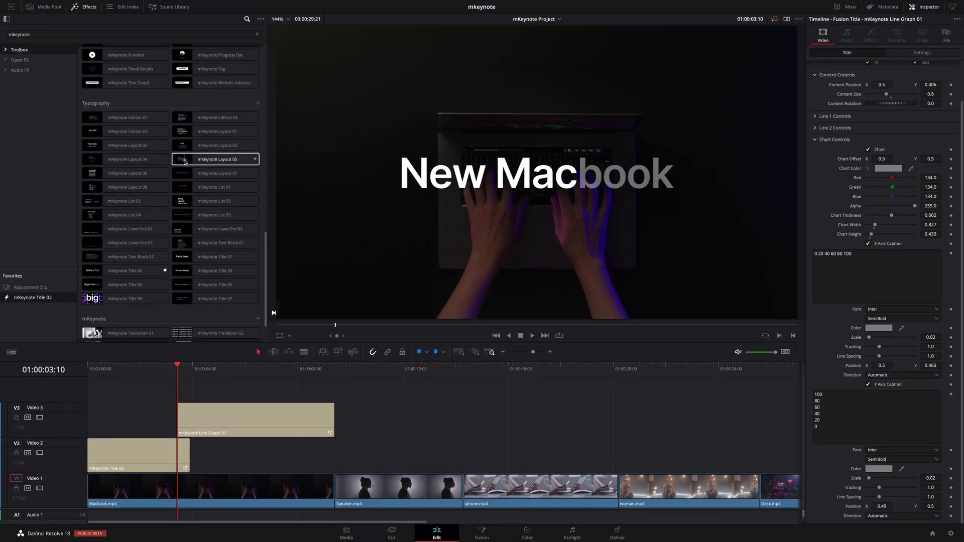
drag(217, 160, 178, 370)
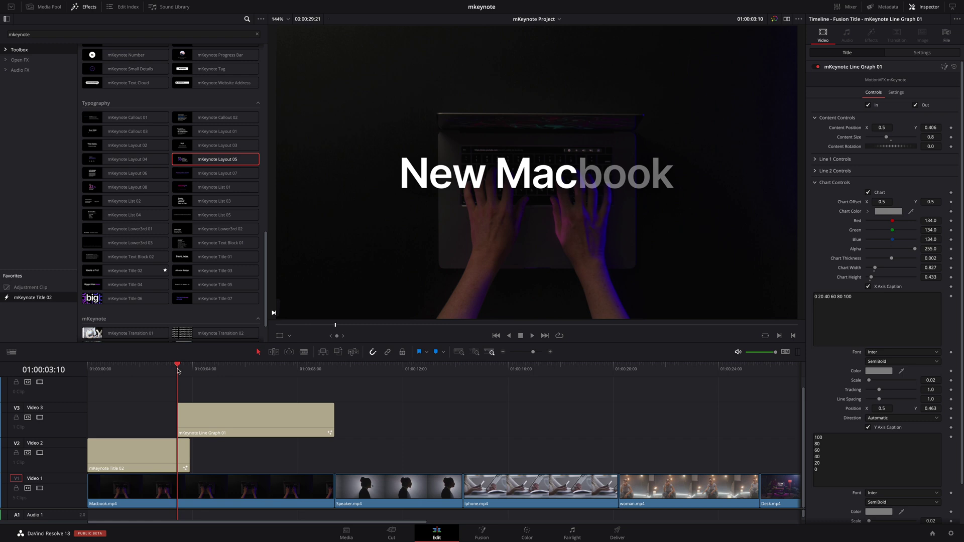
click(11, 352)
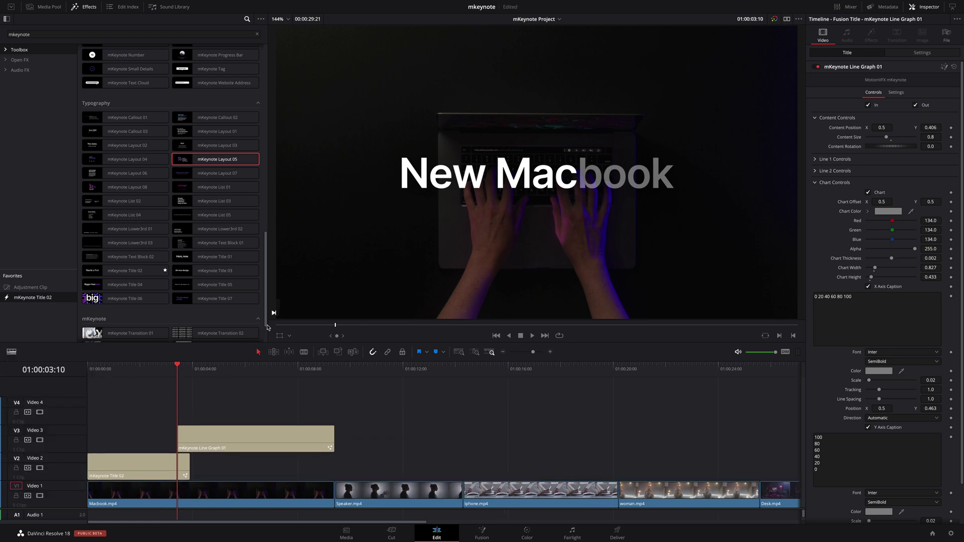
Place mKeynote Layout 05 on Video 4 and trim it to match the graph clip
drag(193, 159, 177, 411)
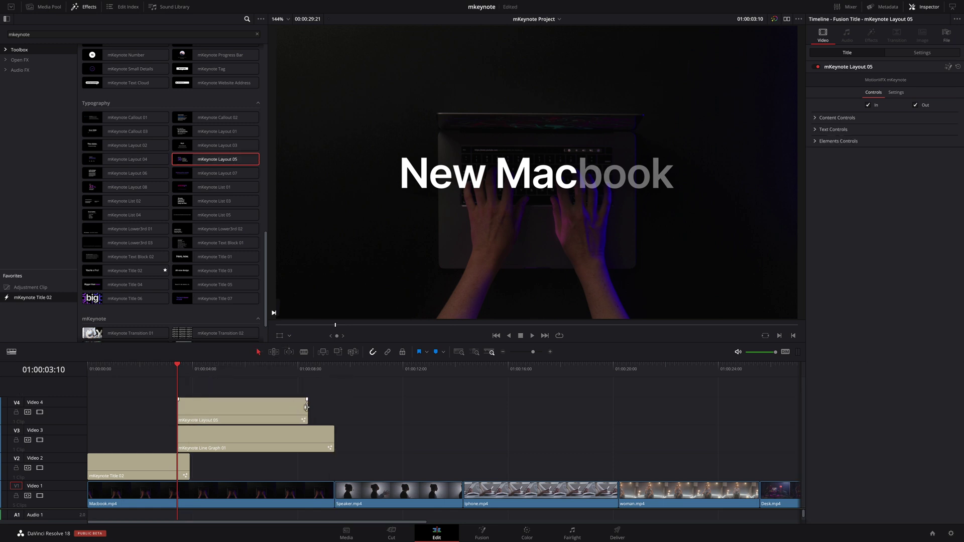
drag(308, 409, 334, 409)
click(190, 369)
drag(190, 369, 257, 382)
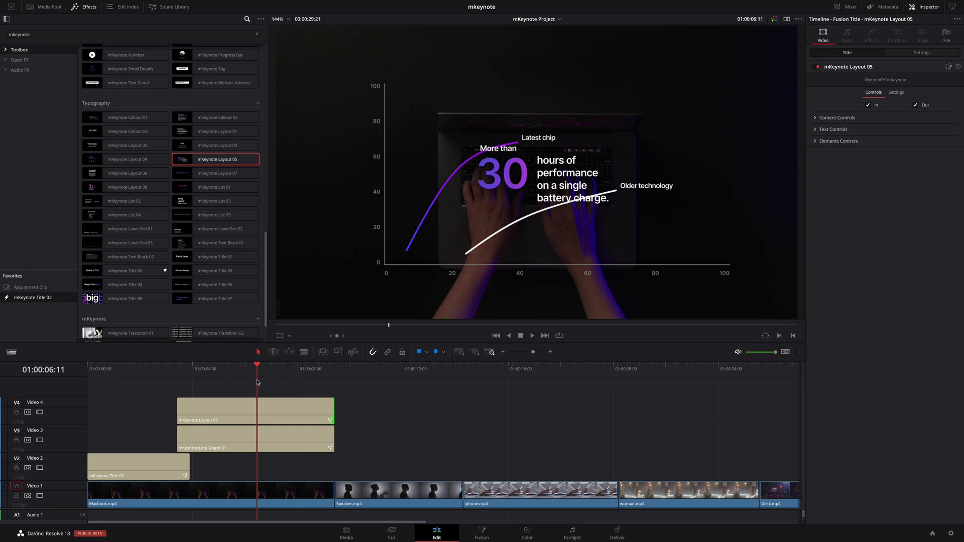
click(238, 413)
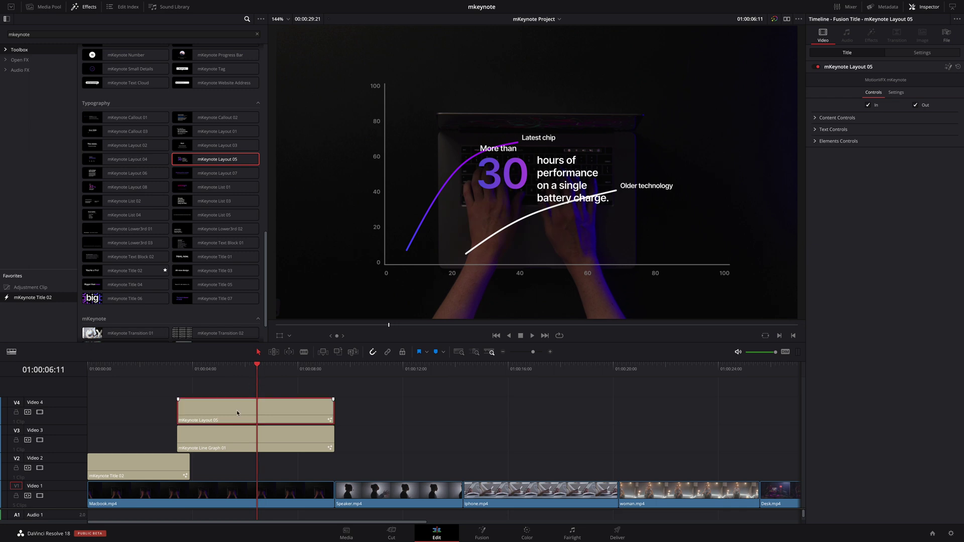
With Fusion Overlay on, move the 'More than 30 hours' text to the upper right
click(290, 337)
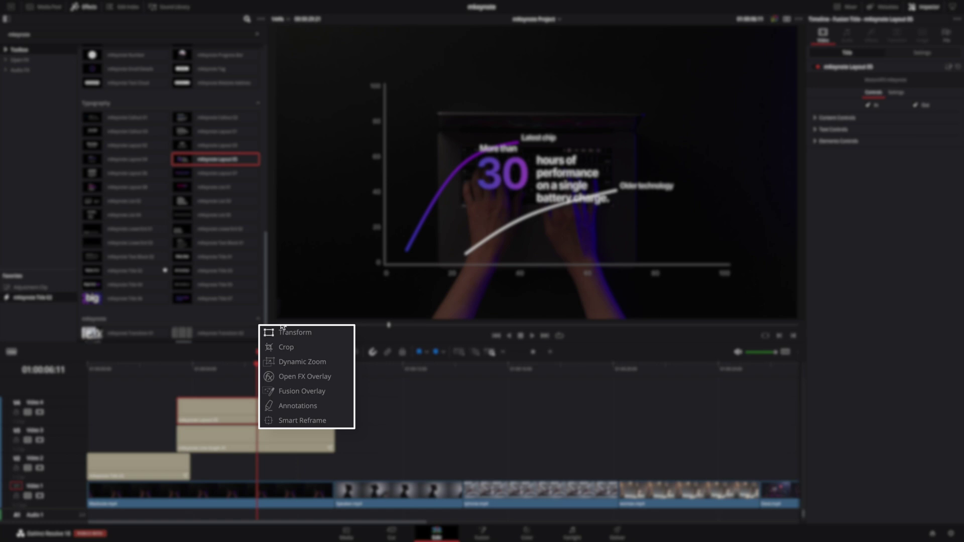
click(336, 393)
drag(509, 189, 667, 88)
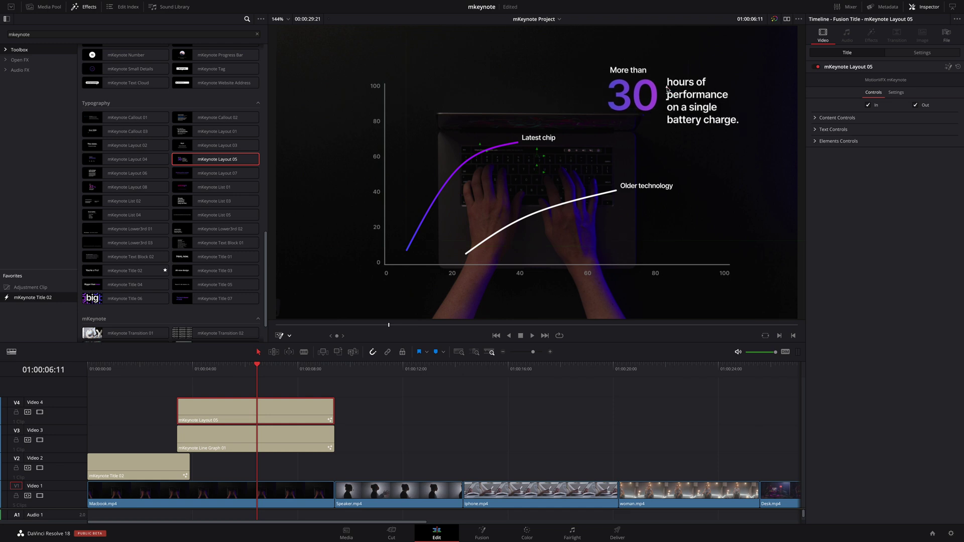
click(816, 119)
drag(880, 129, 929, 127)
drag(187, 367, 295, 377)
Set the Title Gradient's end colour to purple
click(815, 159)
scroll(838, 447, down, 3)
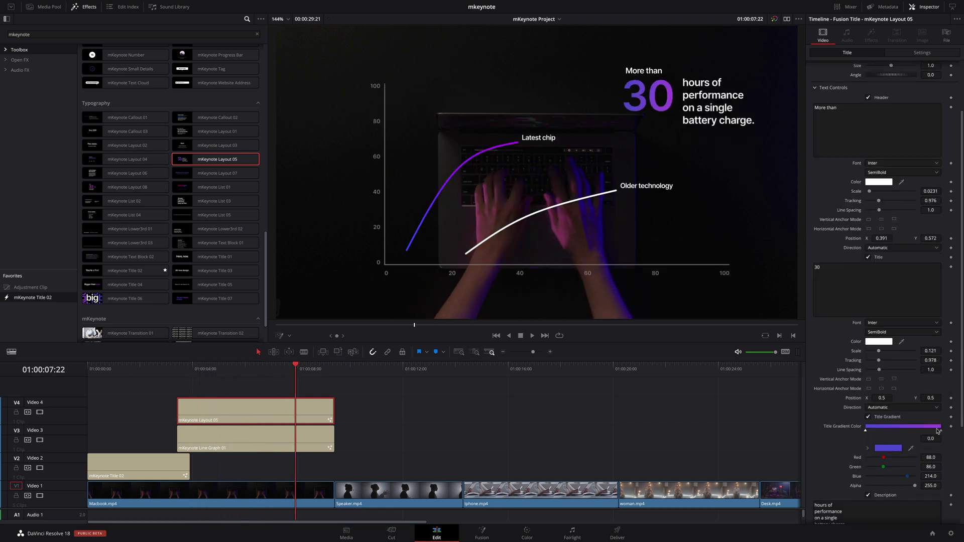
drag(940, 432, 938, 433)
Add mKeynote Text Block 01 on Video 2 above Speaker.mp4
click(336, 373)
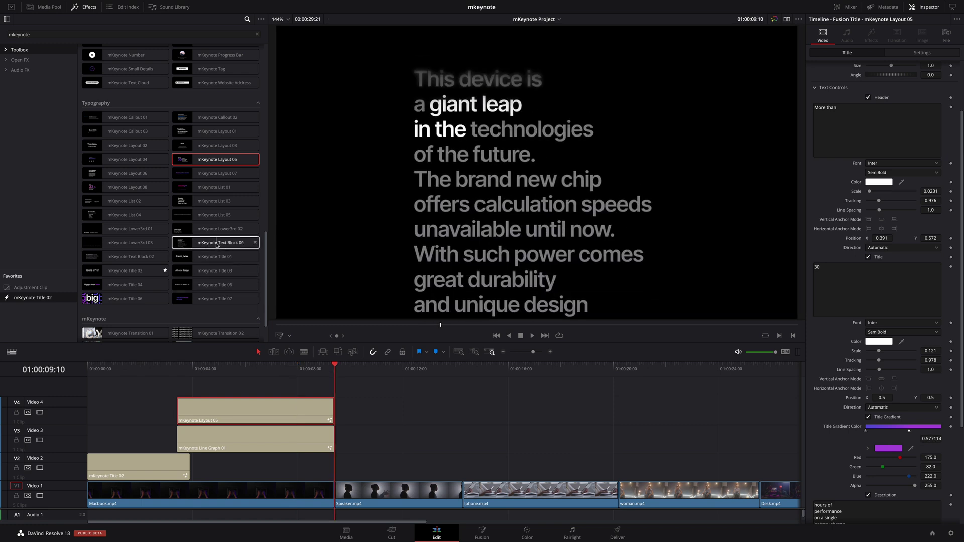
drag(217, 244, 361, 467)
click(391, 374)
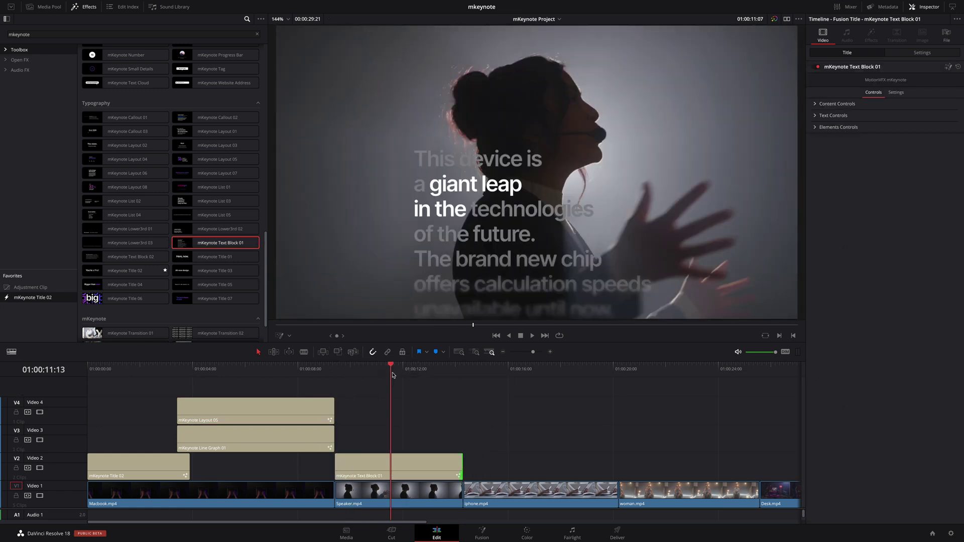
click(400, 375)
Set the text block's Center to 0.297 / 0.429
click(427, 466)
click(815, 103)
drag(882, 114, 860, 114)
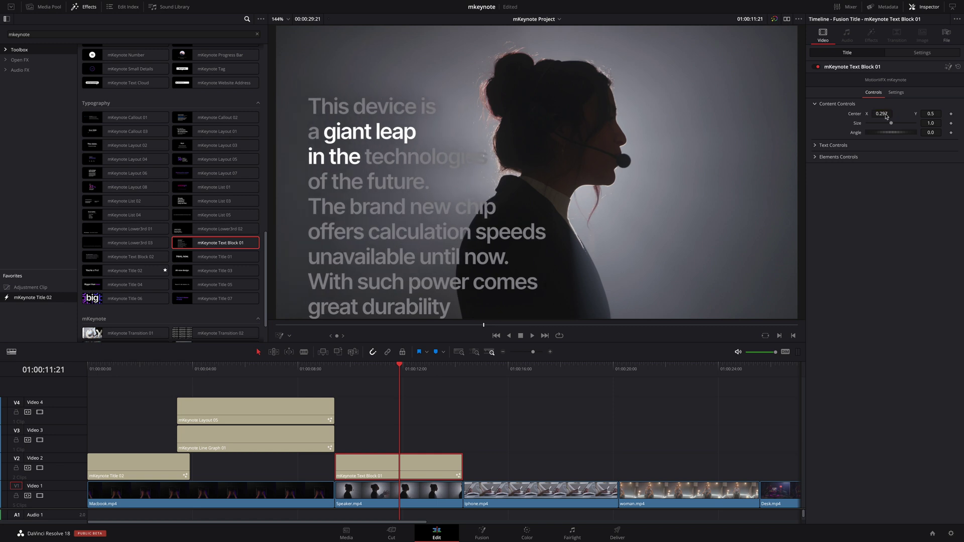
drag(930, 113, 920, 113)
Extend Write On End and make the highlighted phrase purple
click(815, 146)
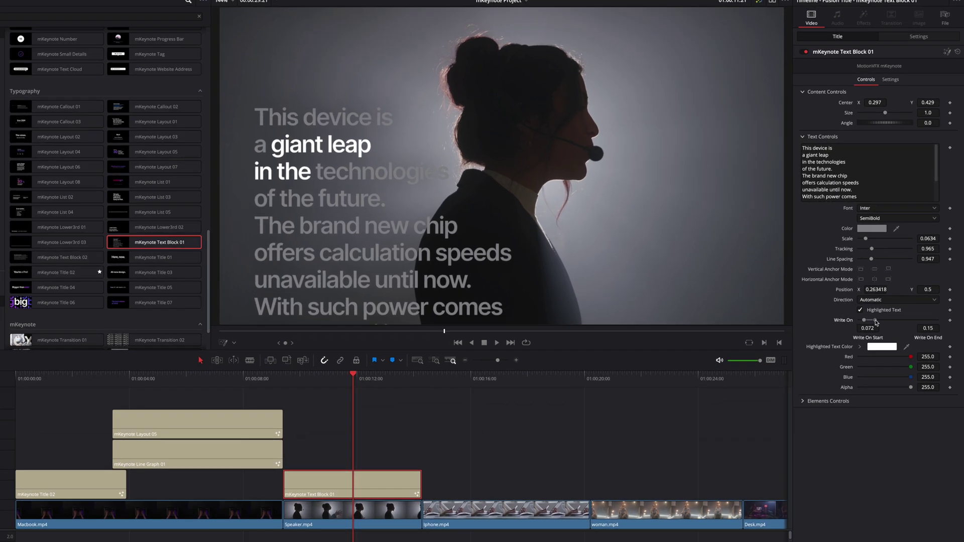
drag(881, 314, 855, 344)
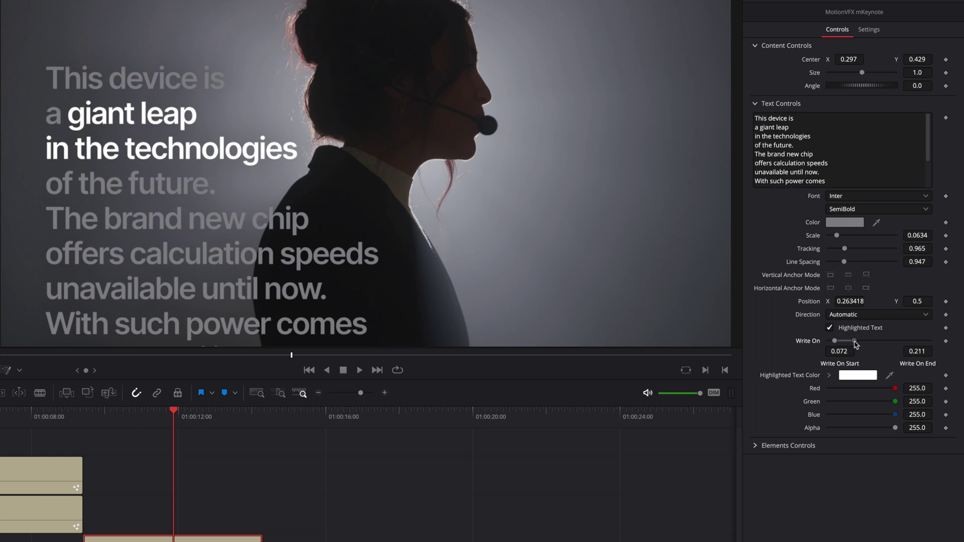
click(858, 375)
click(642, 295)
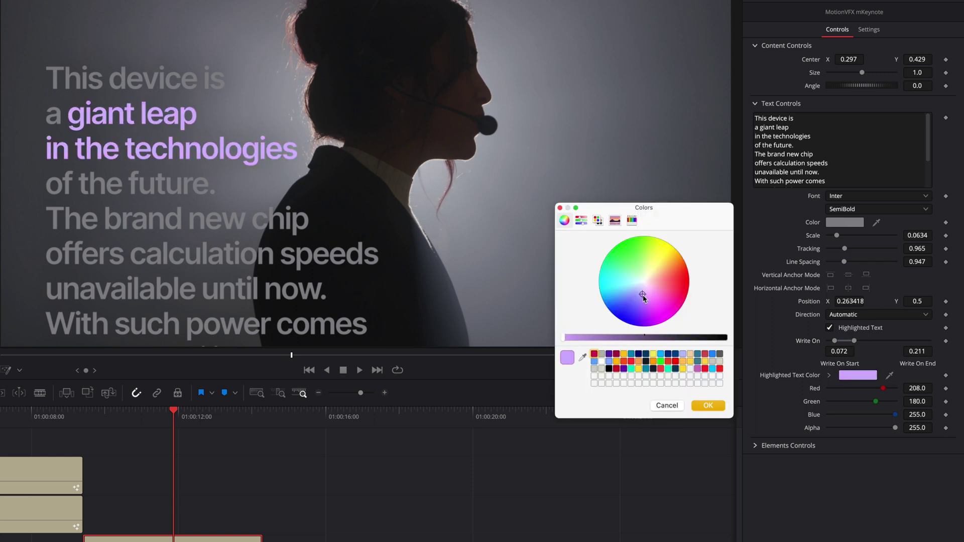
click(645, 297)
click(708, 406)
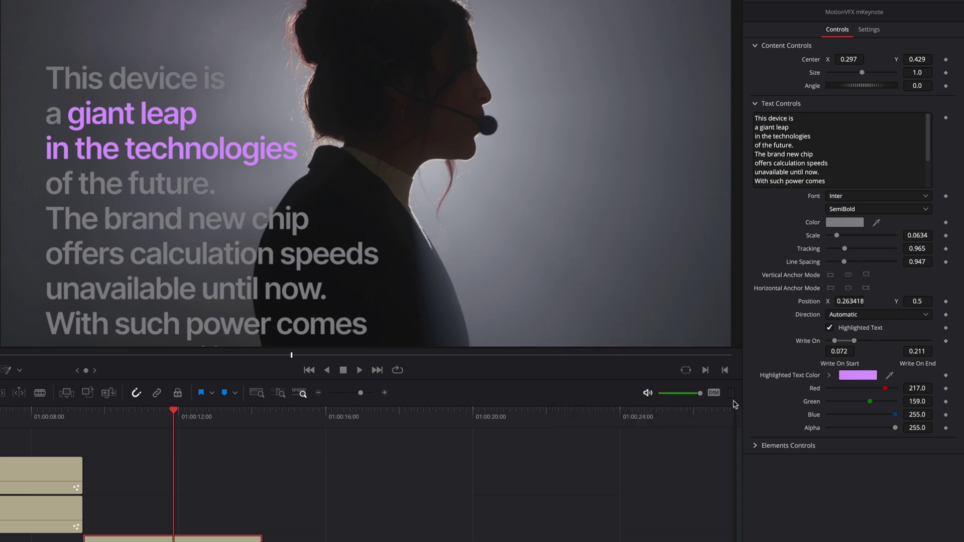
Set the paragraph text Color to white
click(847, 224)
click(601, 362)
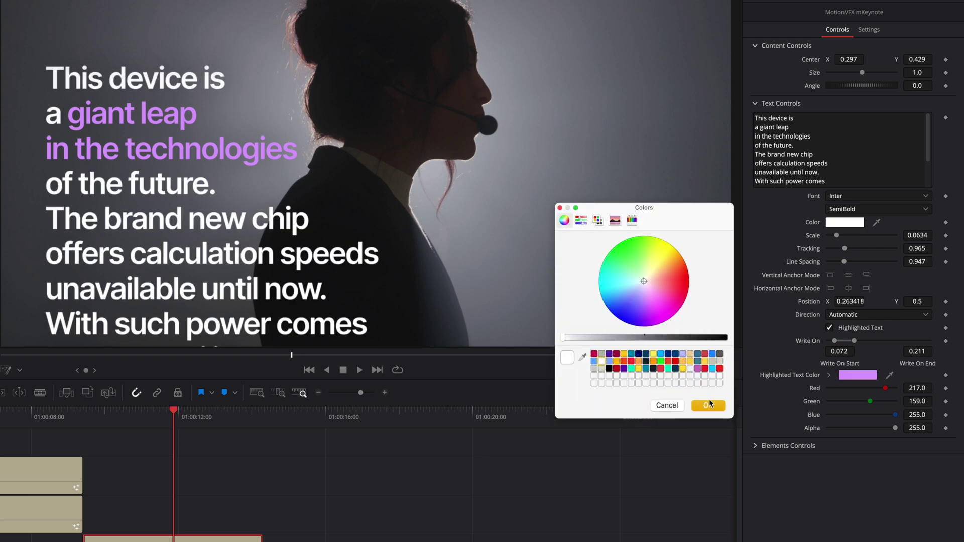
click(708, 405)
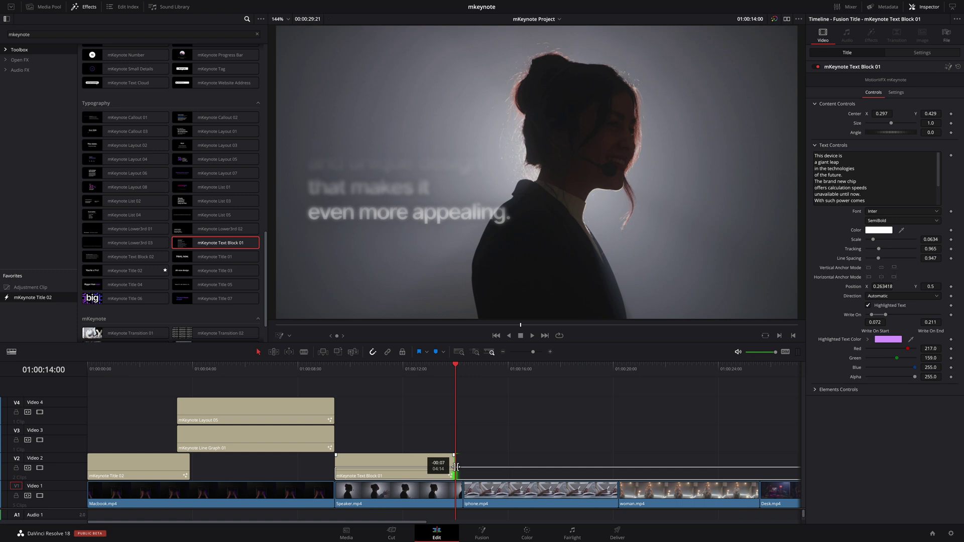
Trim the text block to end with Speaker.mp4 and step onto the Iphone.mp4 cut
drag(457, 468, 457, 468)
click(463, 374)
key(Left)
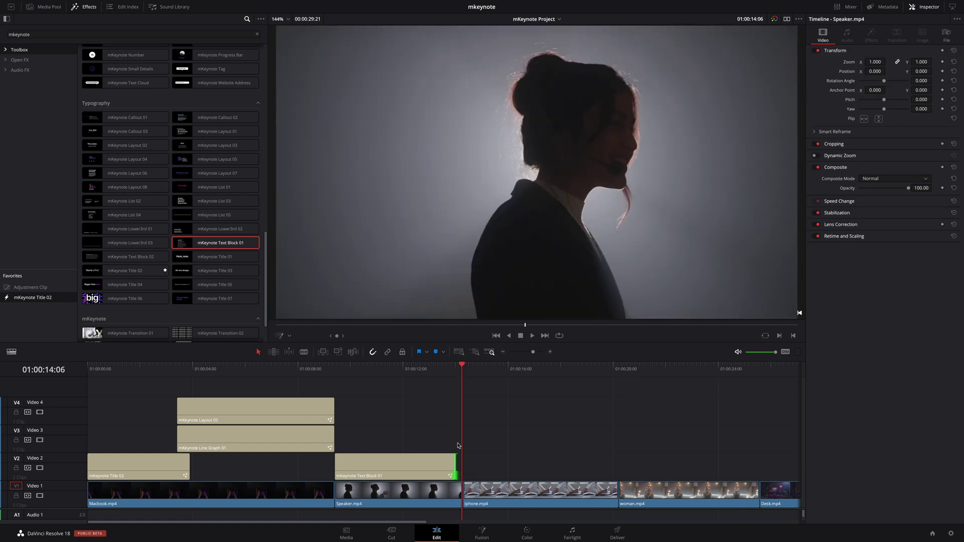
key(Right)
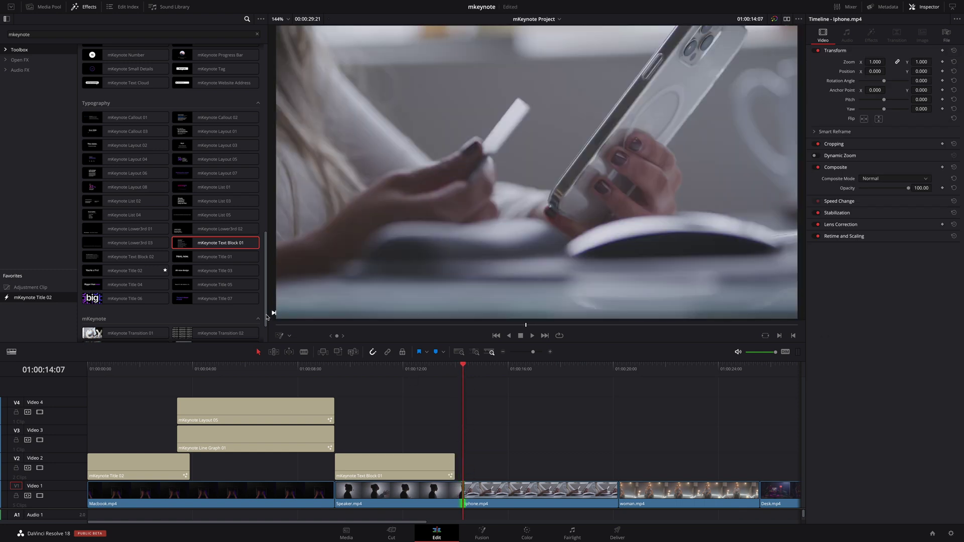
Place mKeynote Transition 03 on the Speaker/Iphone cut
drag(266, 315, 267, 339)
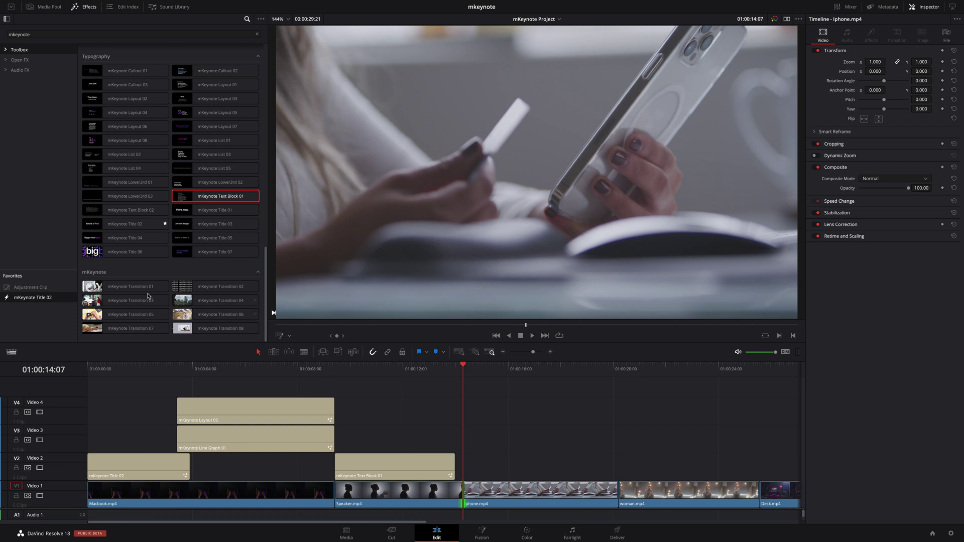
drag(128, 300, 467, 495)
click(456, 367)
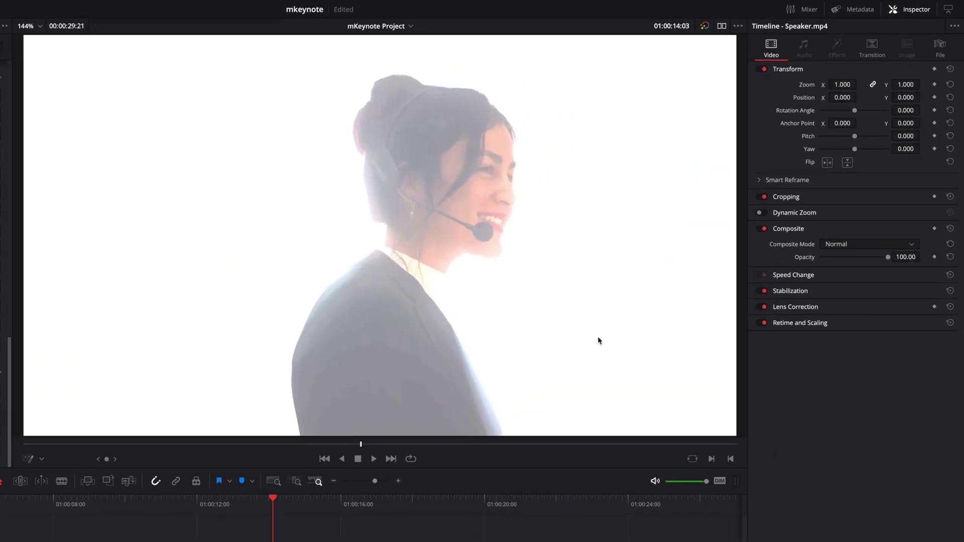
Try a new transition contrast, then reset brightness, gain and contrast to 1.0
click(867, 50)
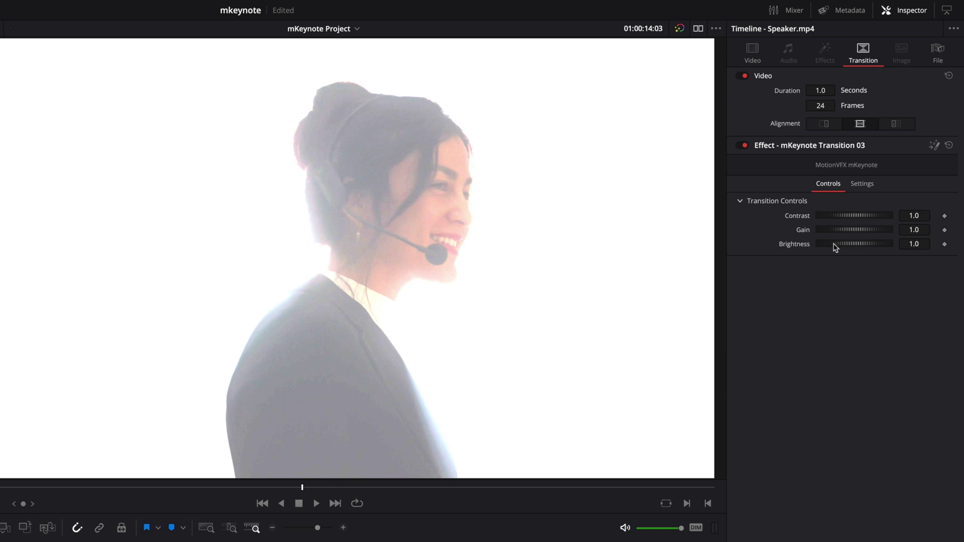
drag(851, 218, 891, 237)
double_click(854, 243)
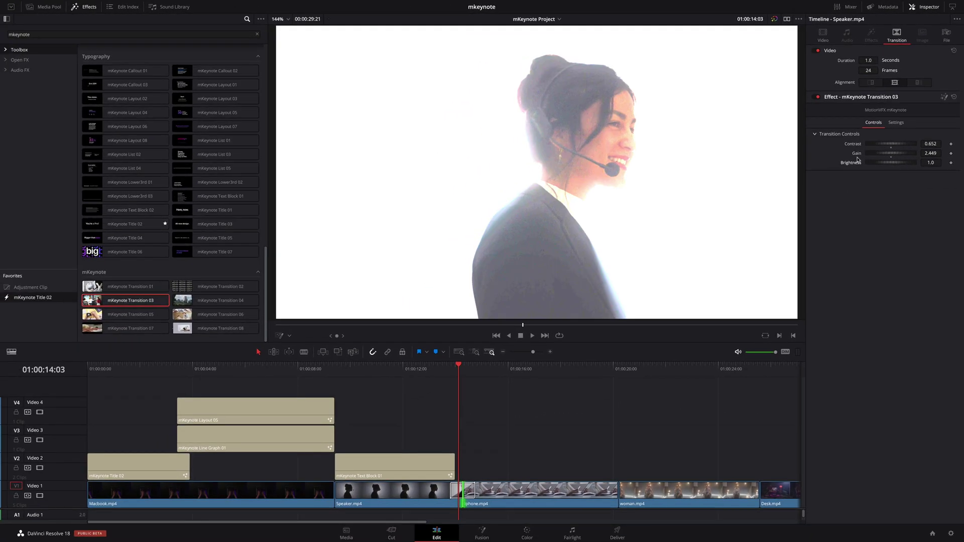
double_click(856, 154)
double_click(853, 143)
key(space)
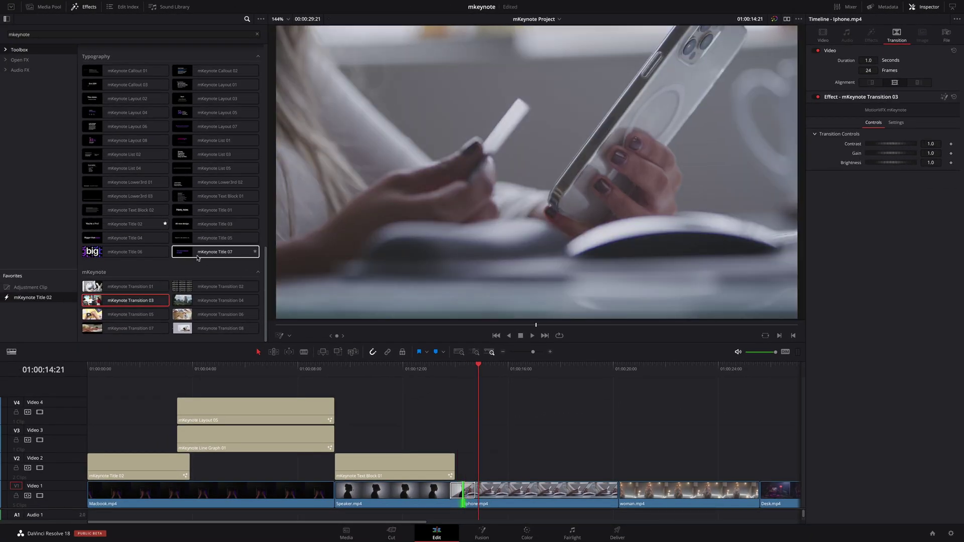
Add mKeynote Title 04 on Video 2 and set its Center to 0.303 / 0.662
drag(122, 240, 502, 467)
click(537, 370)
click(570, 467)
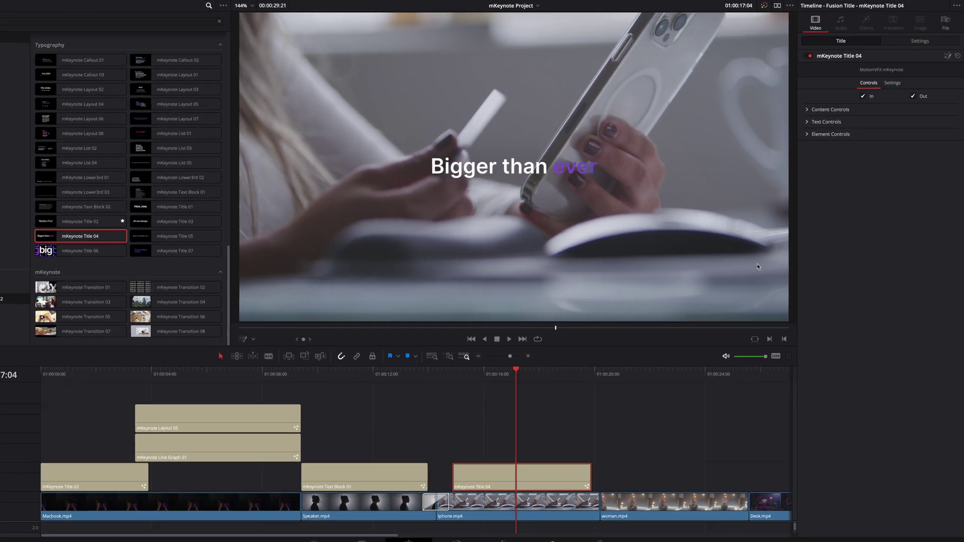
click(741, 42)
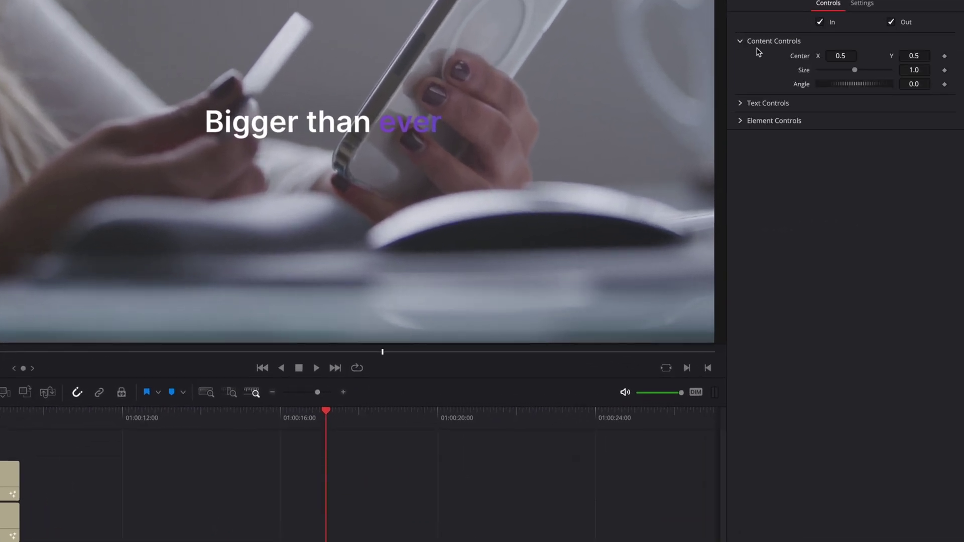
drag(840, 56, 804, 55)
drag(913, 55, 943, 55)
Change the text to 'Better than ever' and make the highlighted 'ever' red
click(756, 108)
double_click(749, 119)
text(Better than ever)
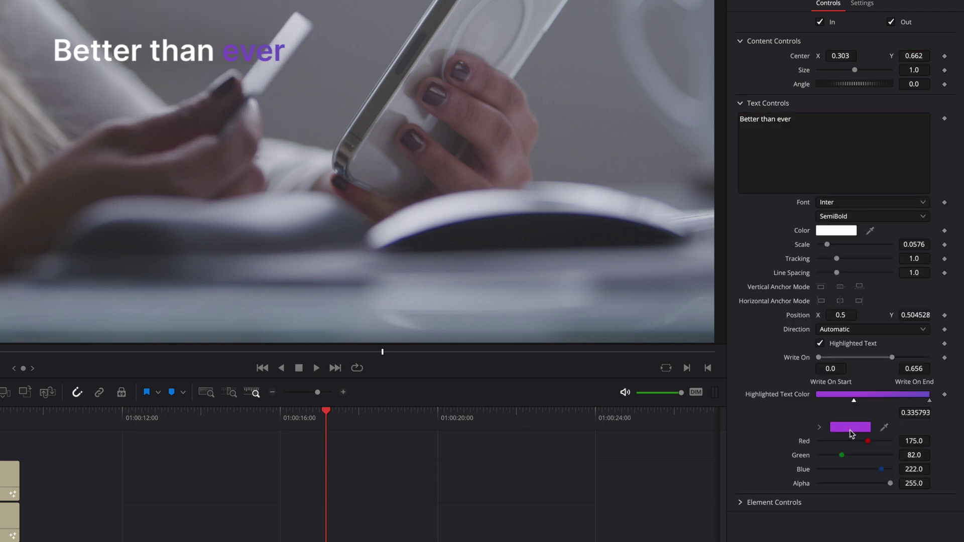
click(850, 427)
click(668, 271)
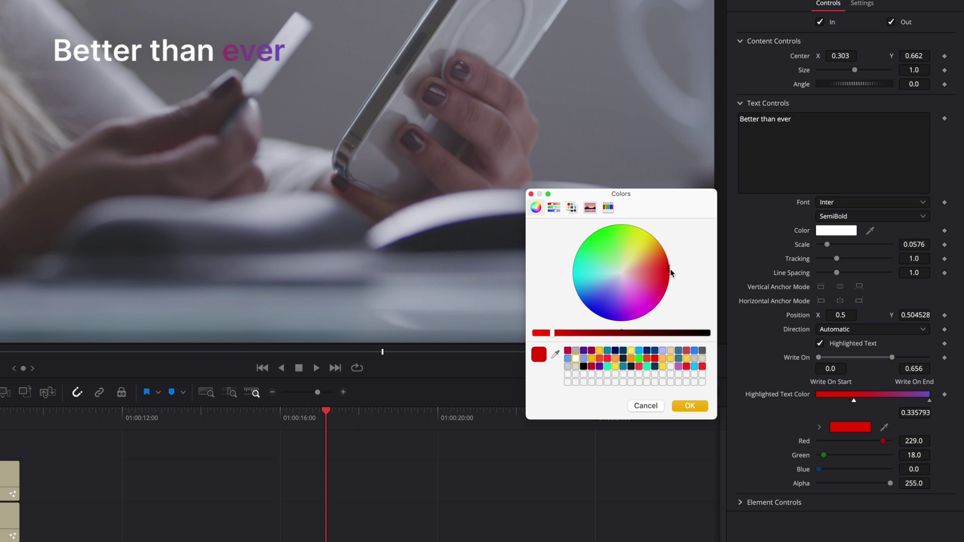
click(690, 405)
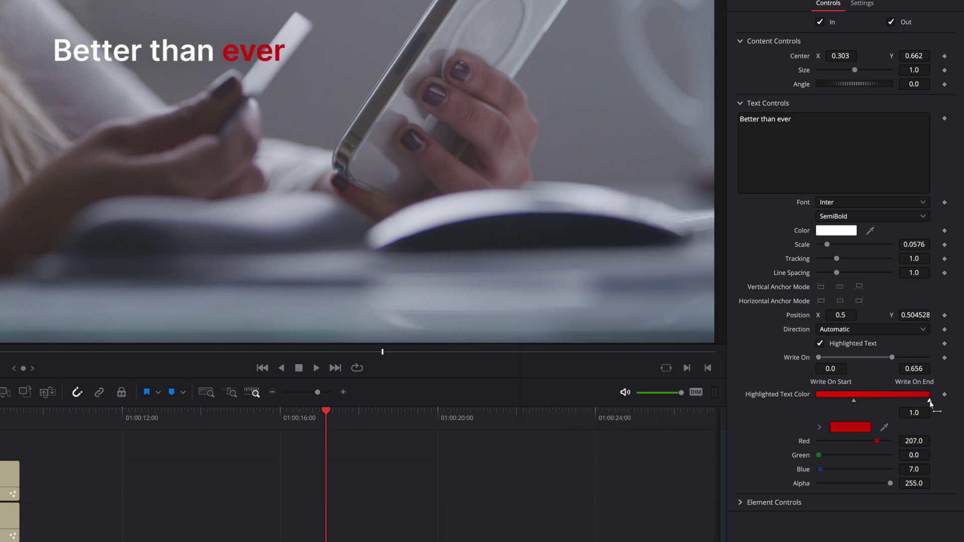
Add a white stop at the gradient's end and raise Shadow Strength to 1.0
click(927, 395)
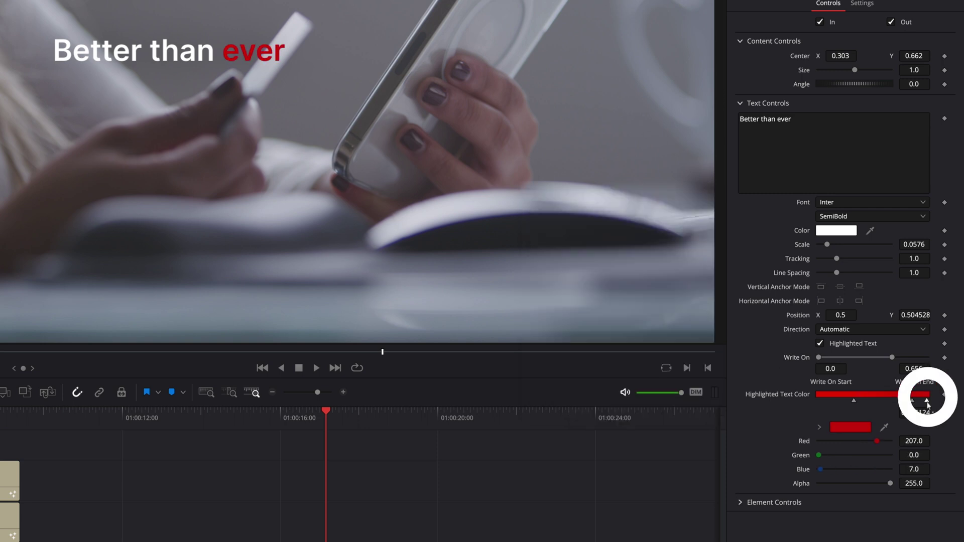
click(861, 432)
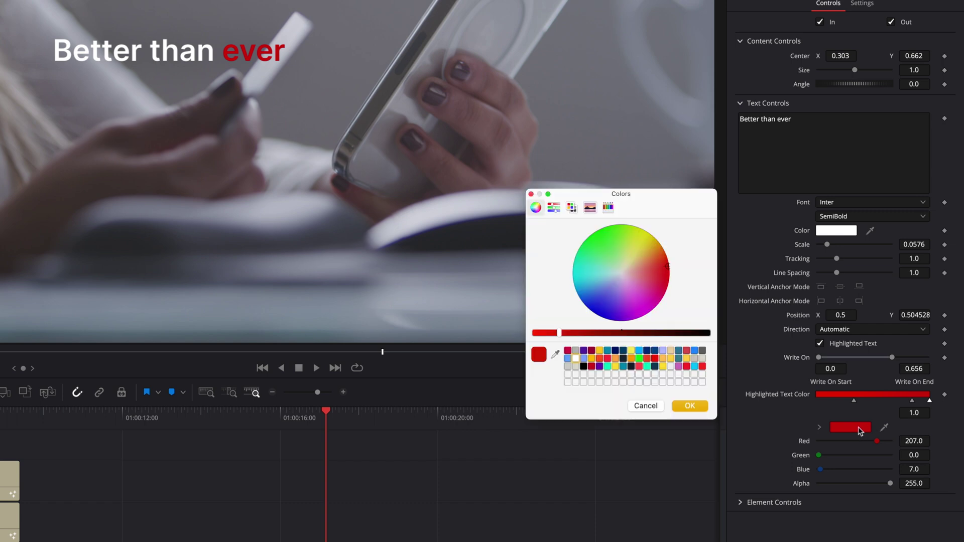
click(576, 358)
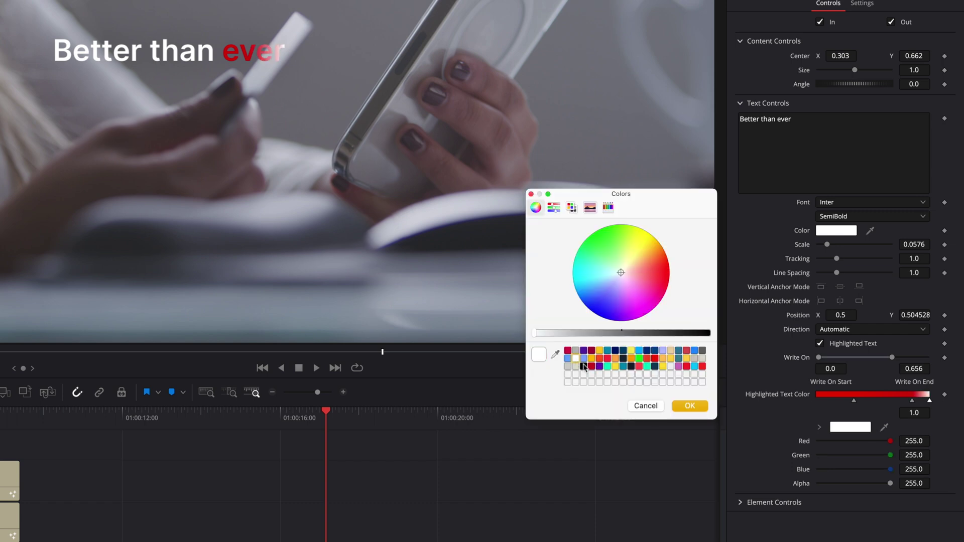
click(690, 407)
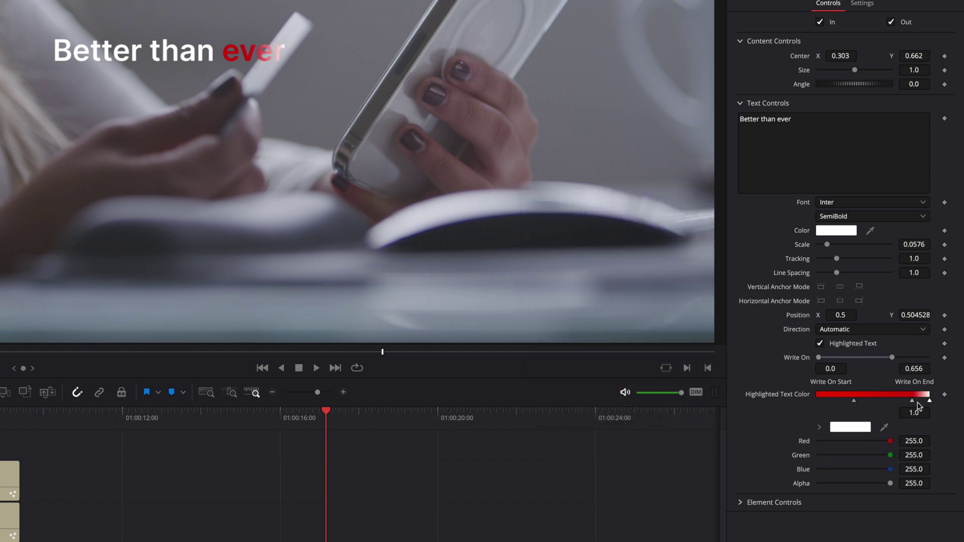
drag(918, 415, 923, 414)
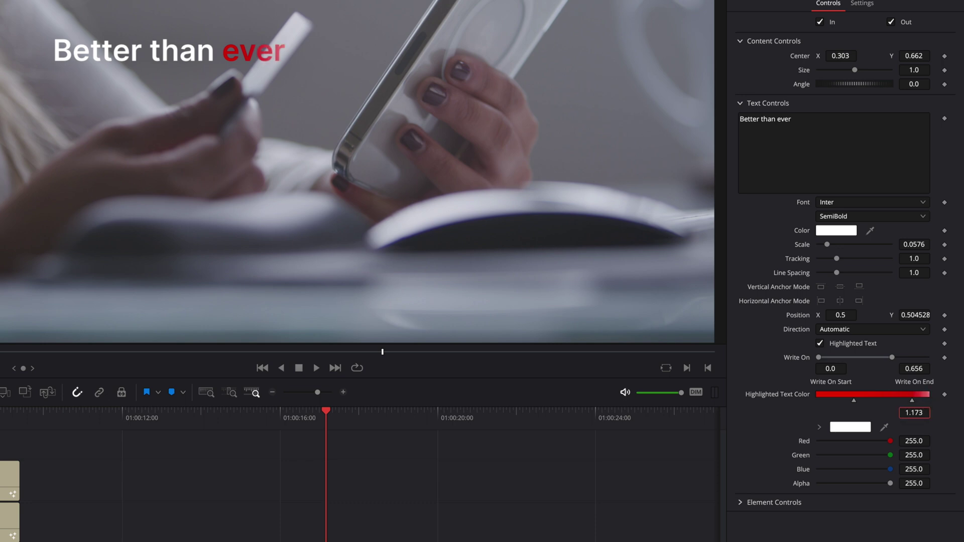
click(742, 502)
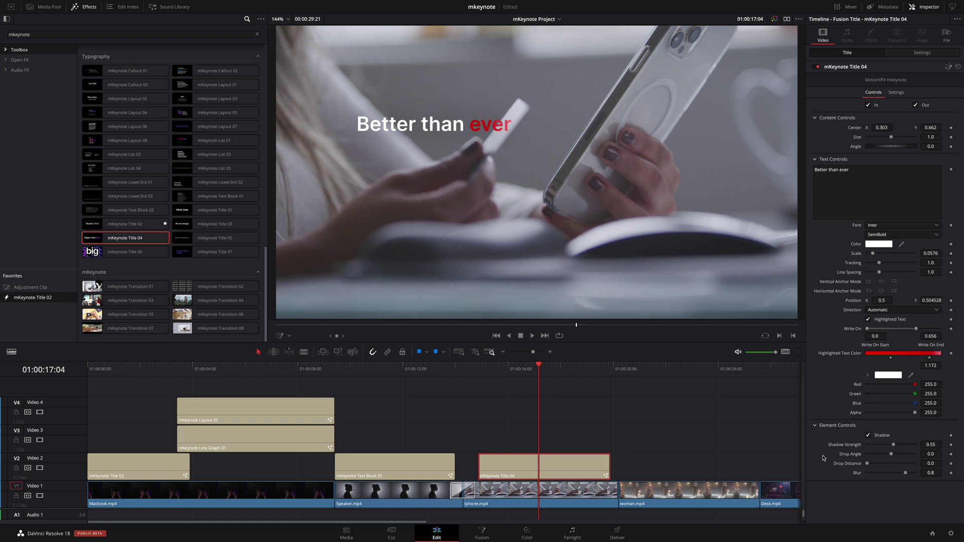
drag(894, 445, 932, 450)
Place Call to Action 08 on V3 above Title 04 and move it below the headline
drag(538, 365, 479, 364)
scroll(271, 251, up, 3)
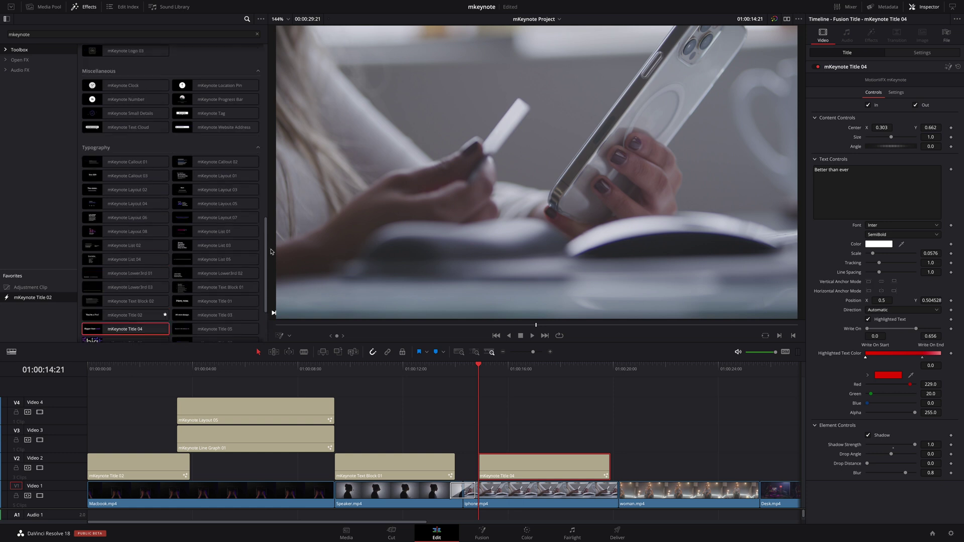
scroll(270, 251, up, 10)
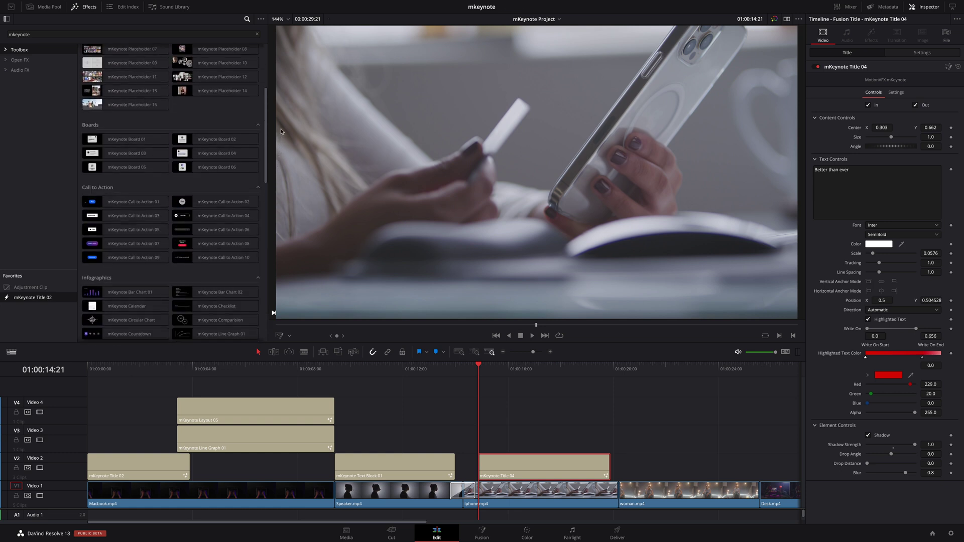
scroll(129, 150, down, 3)
mouse_move(129, 129)
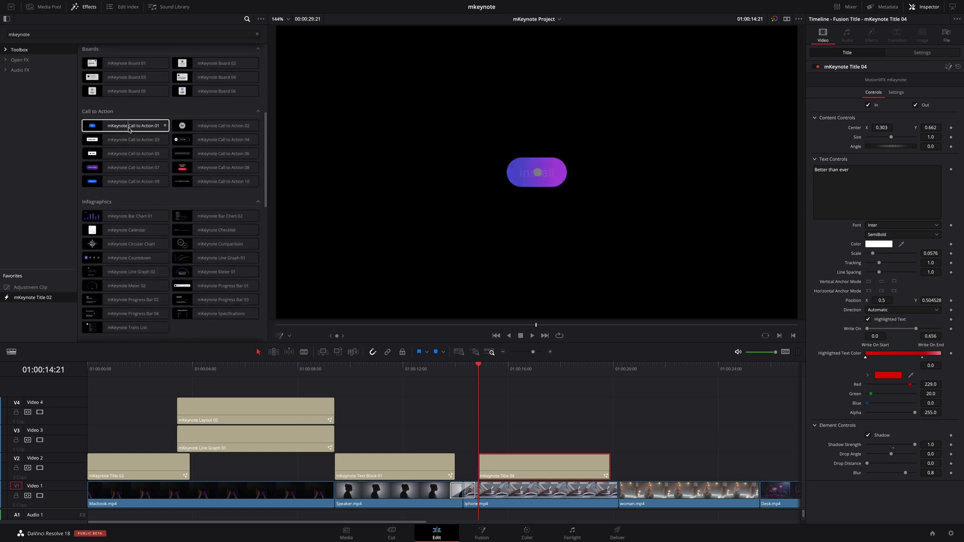
mouse_move(219, 144)
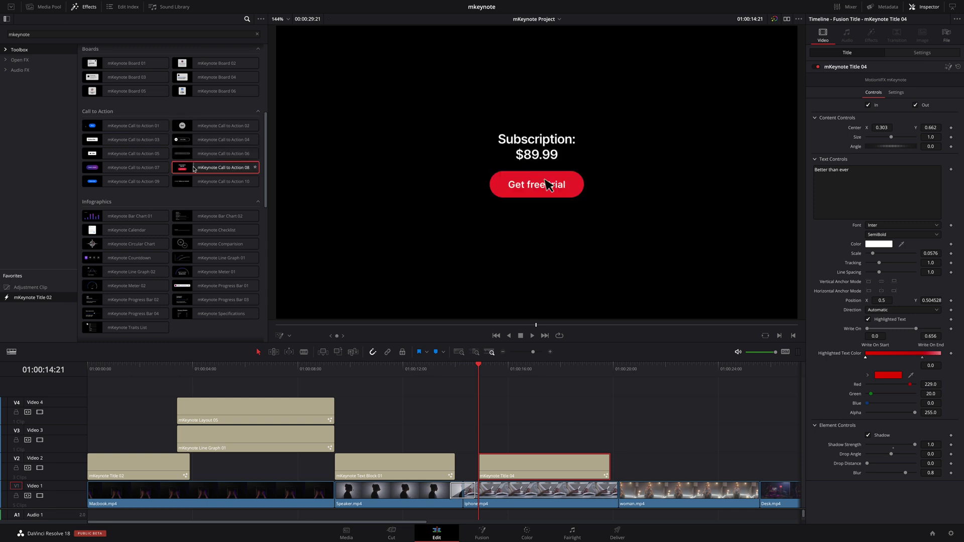
drag(224, 167, 479, 438)
click(537, 442)
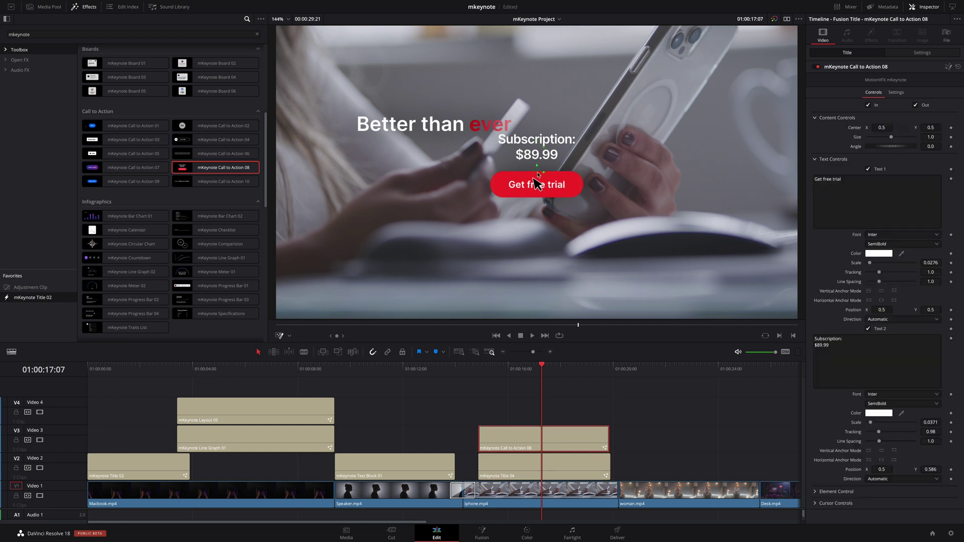
drag(536, 184, 437, 203)
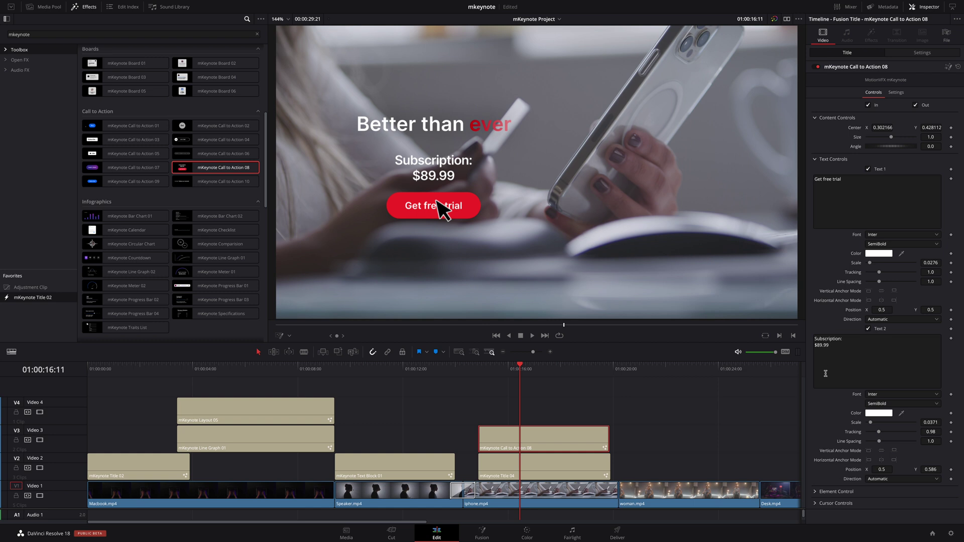
Try a gradient fill on the button bar, then return it to solid red
click(816, 493)
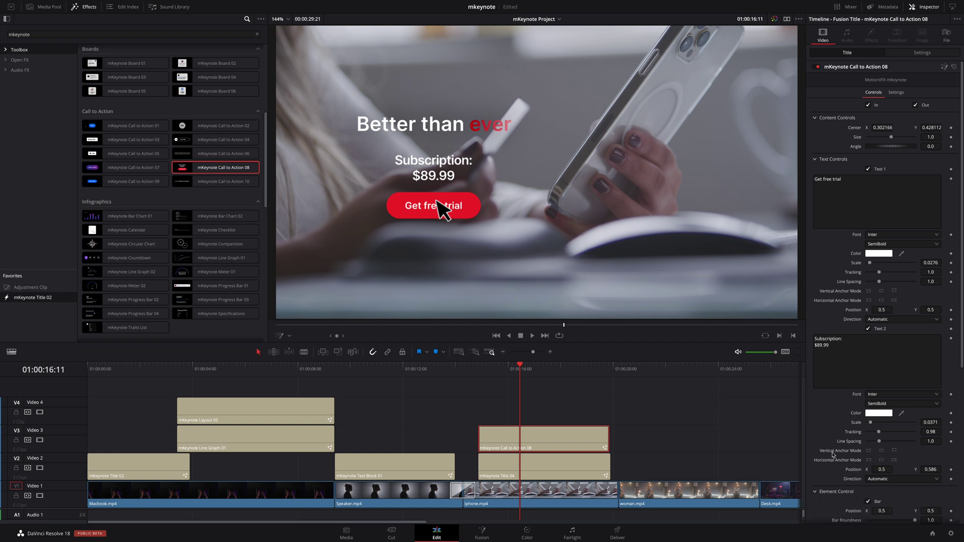
scroll(832, 455, down, 5)
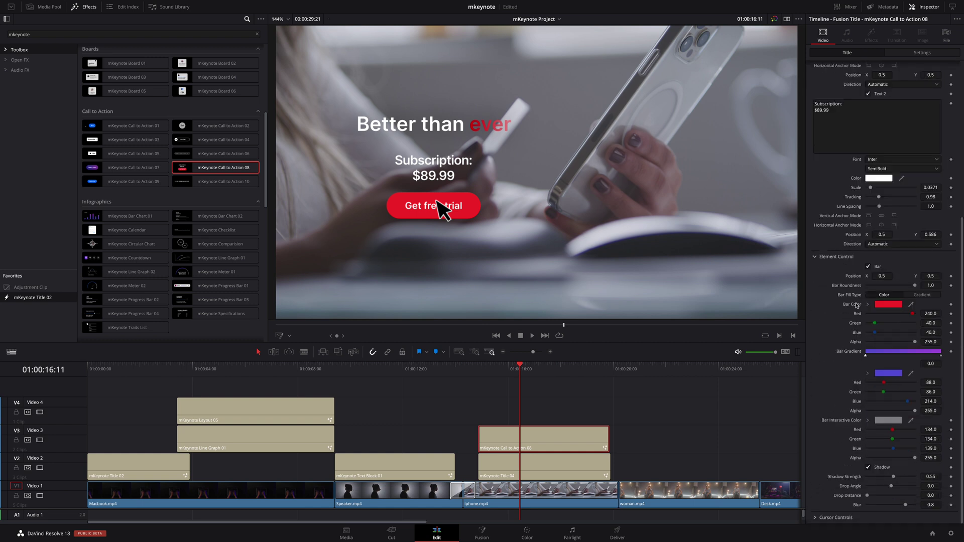
click(918, 295)
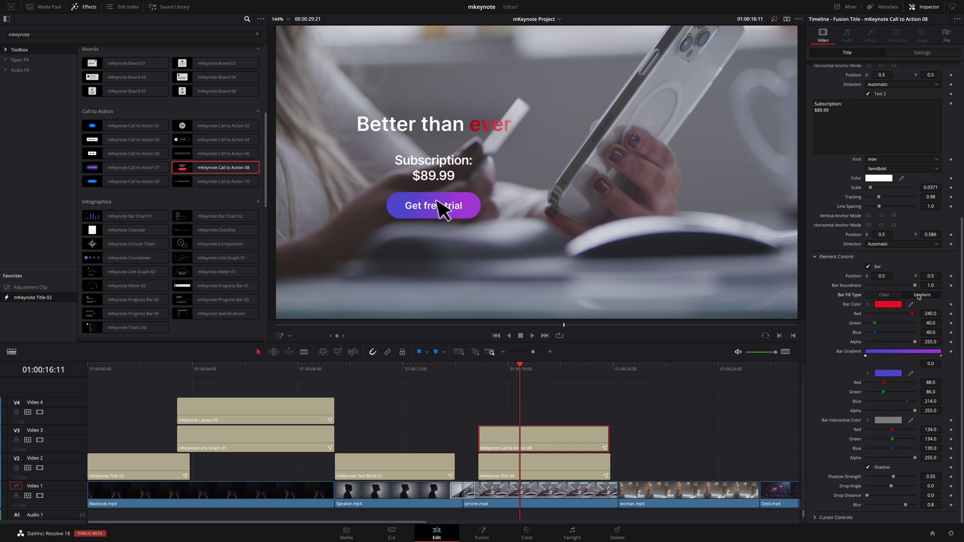
click(884, 295)
Try circle and interactive cursor styles, preview the animation, then set the cursor to default
click(815, 517)
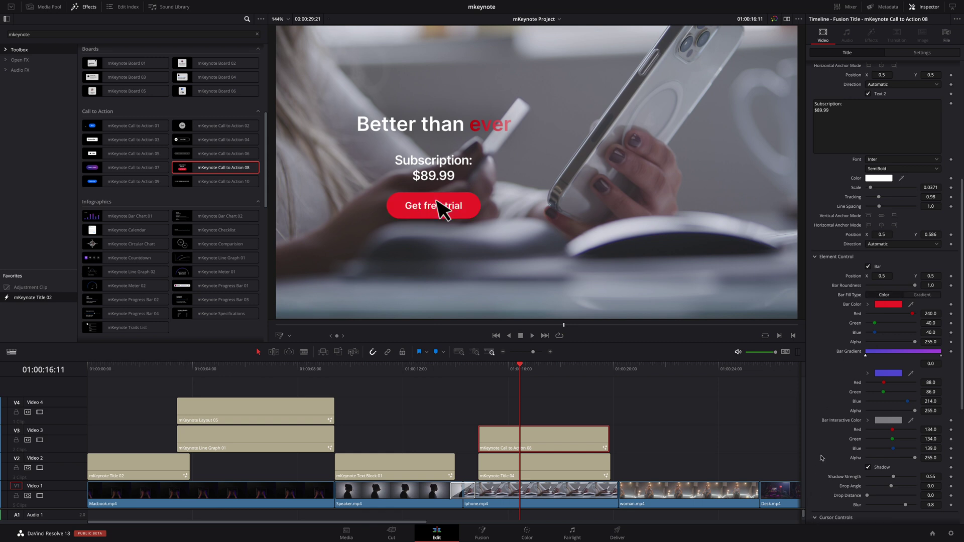
scroll(822, 458, down, 5)
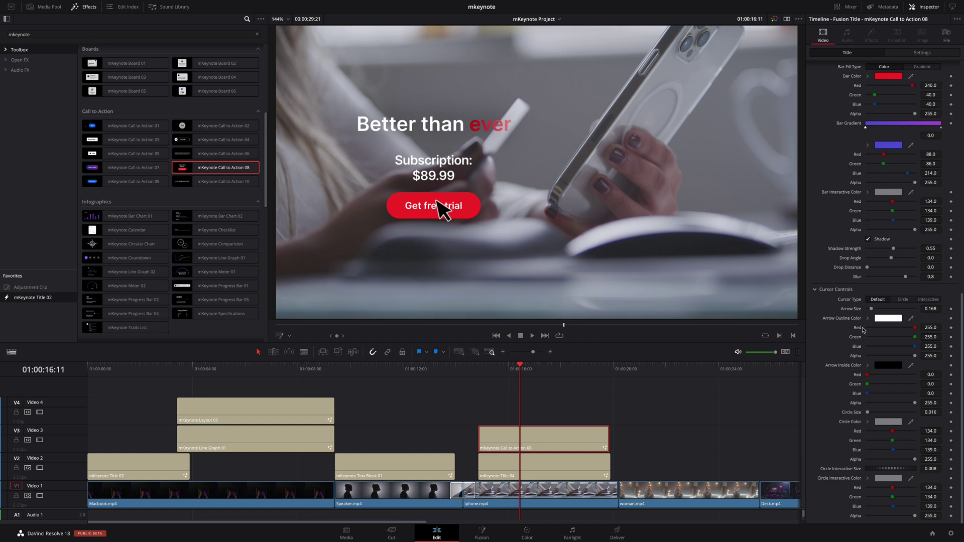
click(903, 300)
click(929, 299)
drag(520, 370, 479, 372)
key(space)
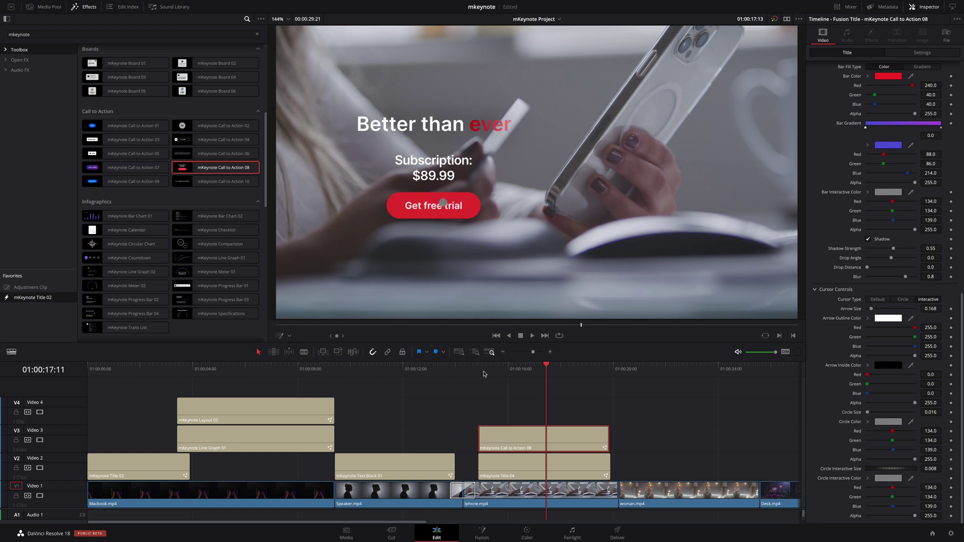
click(878, 299)
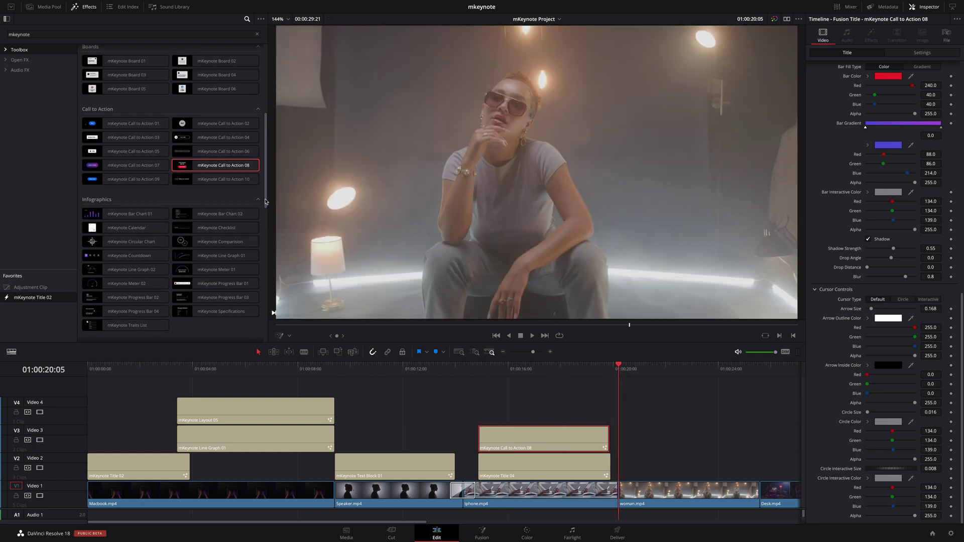
Add a Text Cloud clip on V2 over woman.mp4 and move the bubble upper left
scroll(266, 253, down, 5)
scroll(267, 253, down, 3)
drag(125, 233, 628, 463)
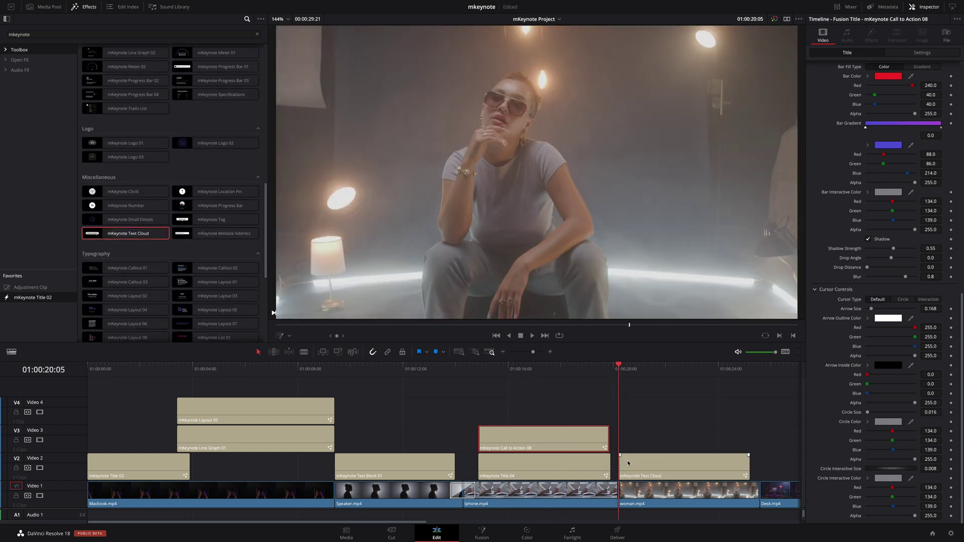
click(746, 478)
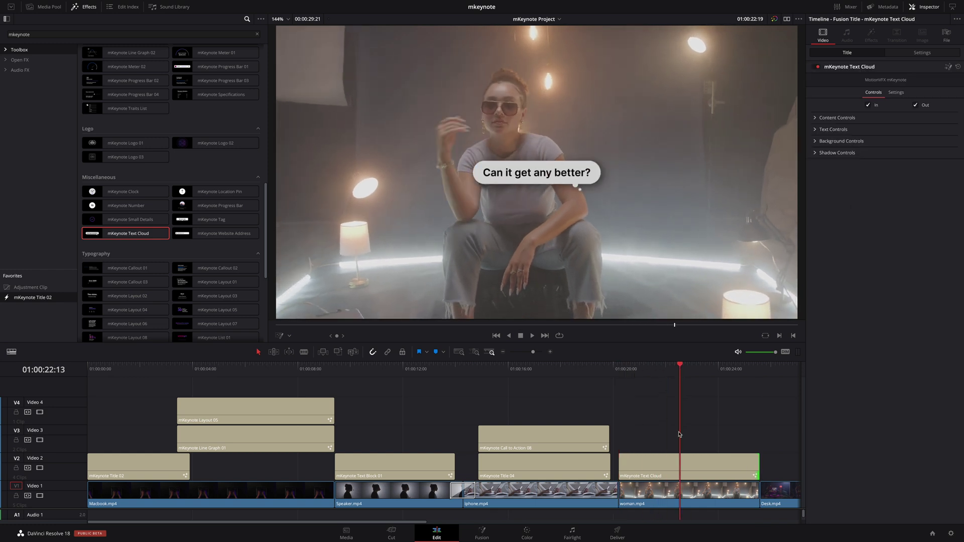
click(280, 336)
drag(536, 174, 410, 93)
Replace the bubble text with 'Did they already subscribe?', nudge it left, and preview
click(815, 118)
click(815, 159)
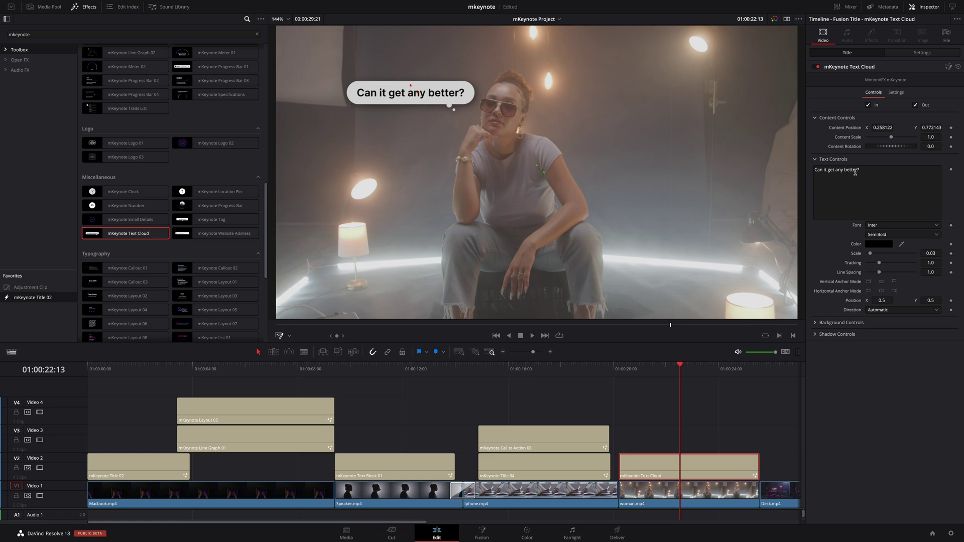
drag(855, 171, 804, 164)
text(Did they already subscribe?)
drag(402, 93, 385, 93)
click(671, 369)
mouse_move(671, 372)
mouse_down()
mouse_move(692, 372)
mouse_move(671, 371)
mouse_up()
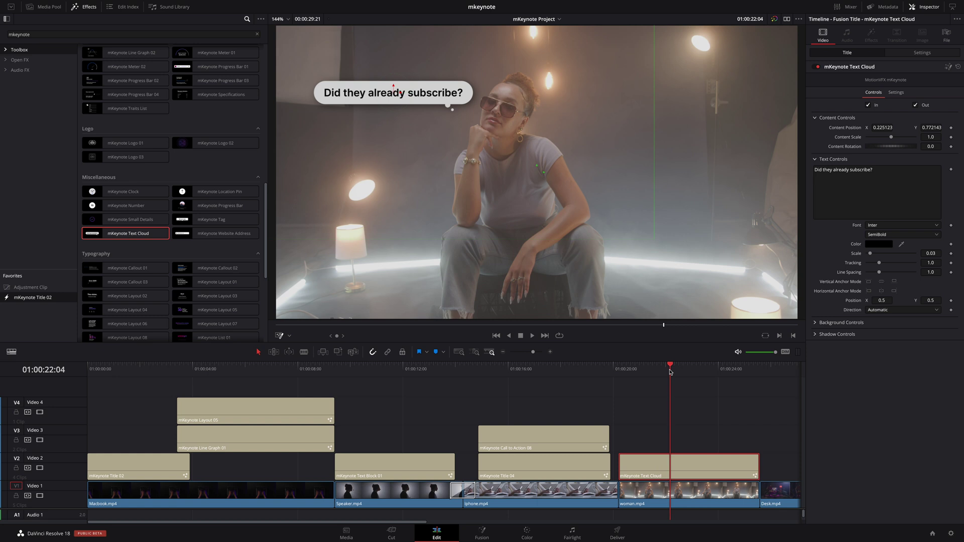
Turn off the bubble's drop shadow
click(815, 323)
click(814, 421)
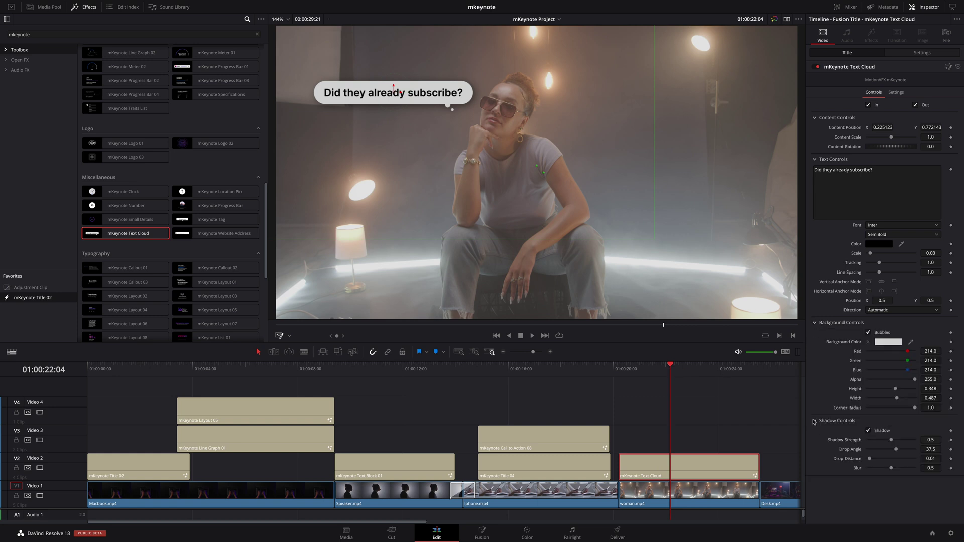
click(869, 431)
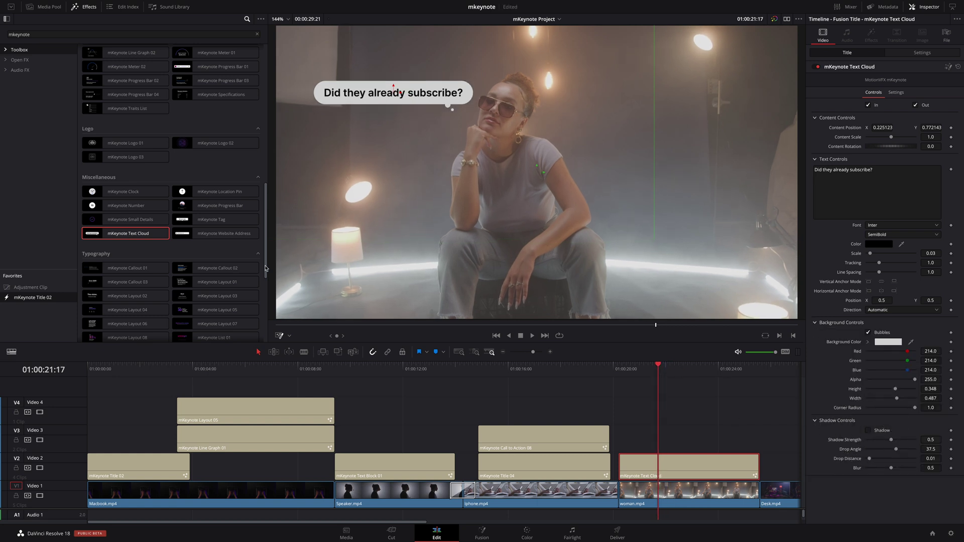
Add Logo 02 above the woman clip, trim it to end with the bubble, keeping logo mode
scroll(171, 201, up, 3)
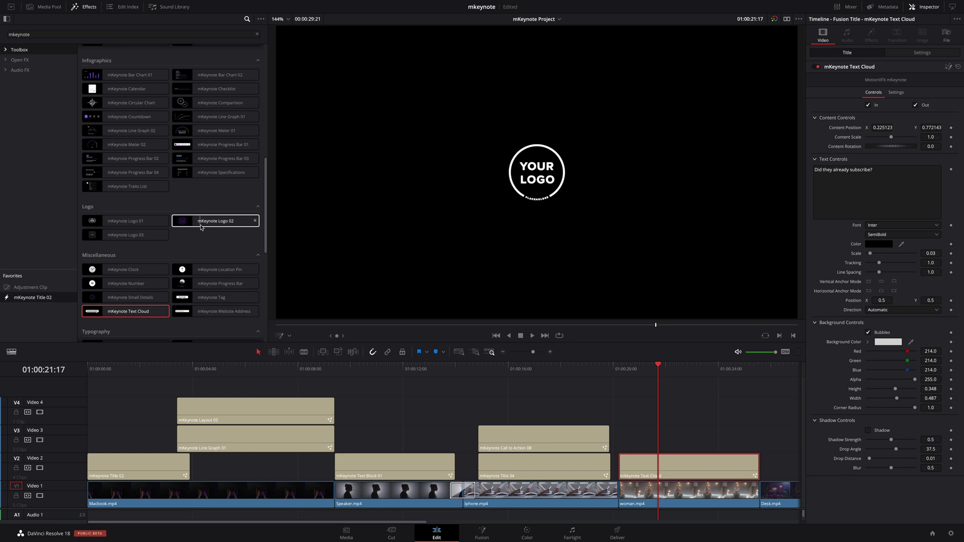
drag(205, 224, 759, 440)
drag(672, 365, 705, 366)
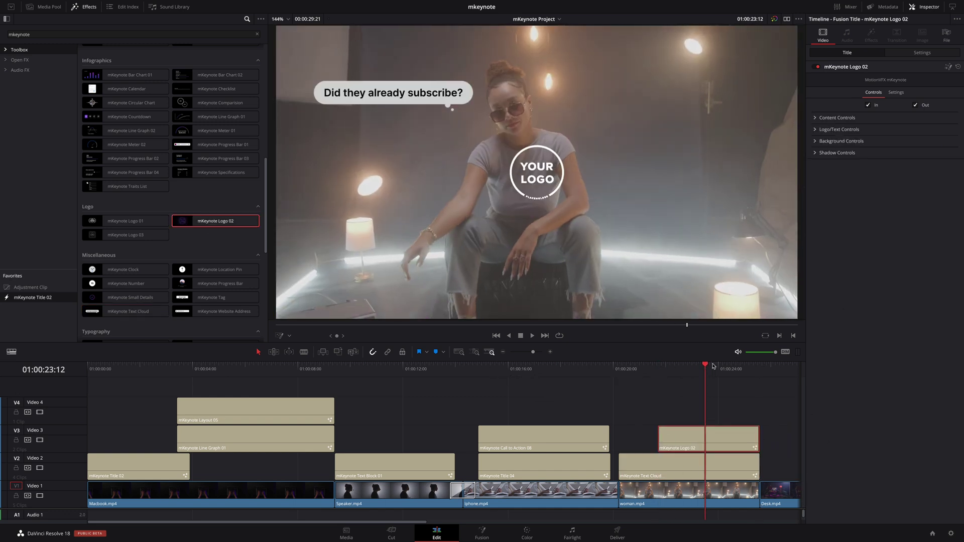
click(815, 118)
click(815, 159)
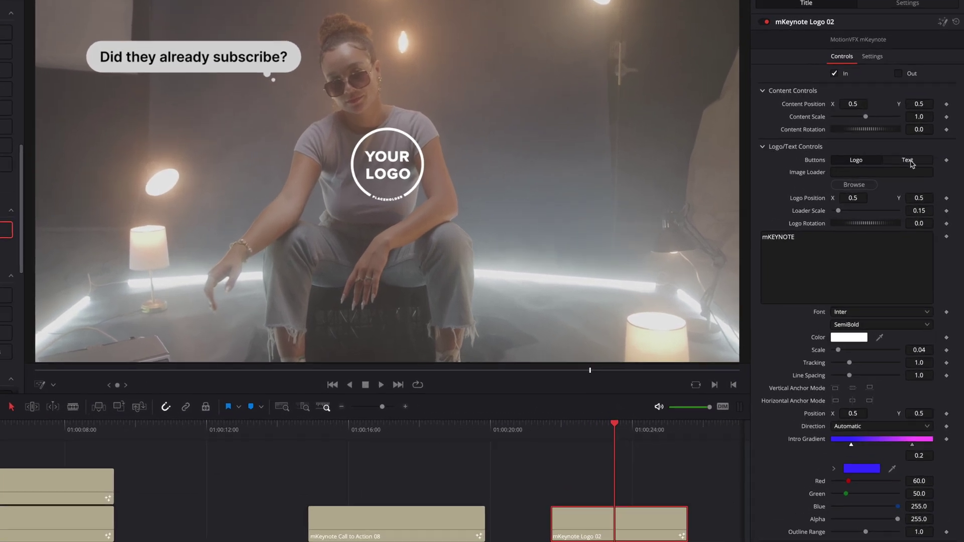
click(910, 161)
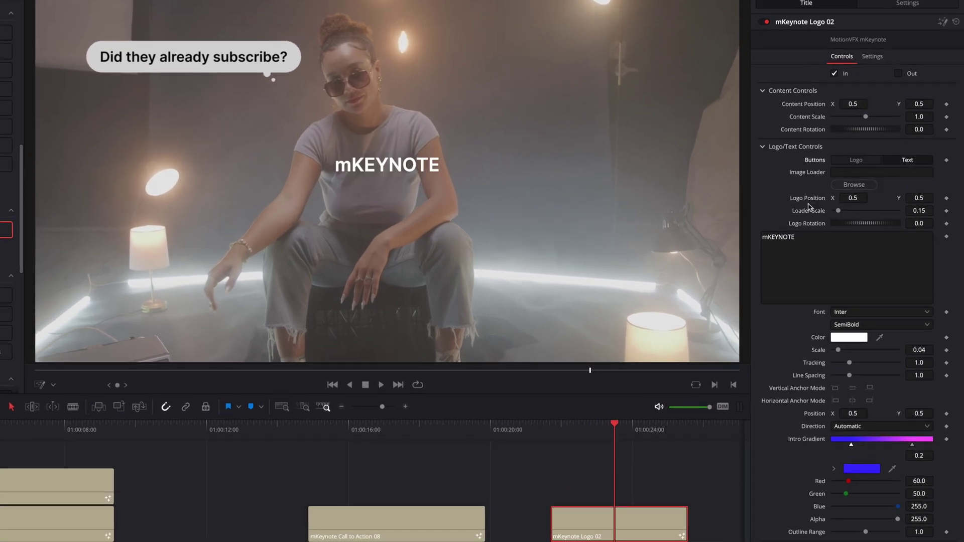
click(854, 160)
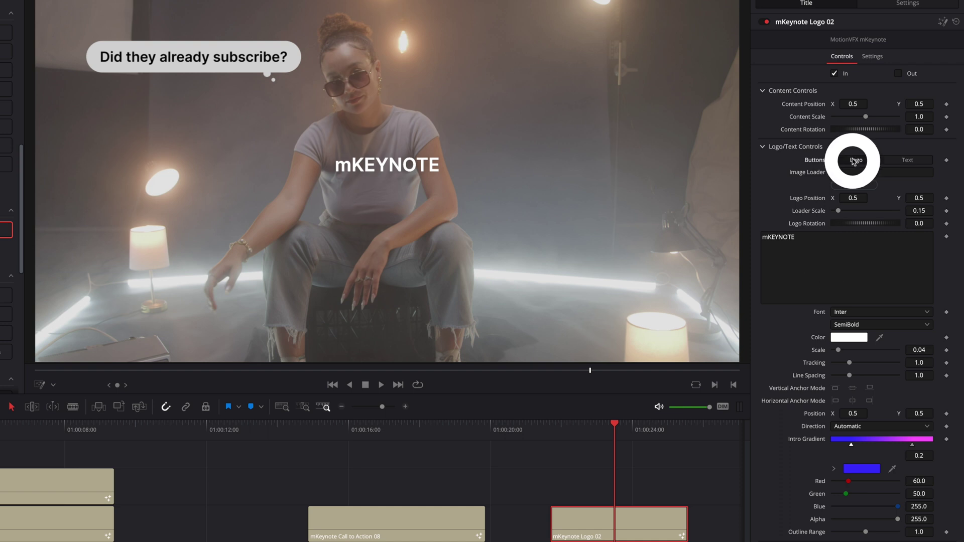
Load Logo.png as the logo image and review the intro
click(854, 185)
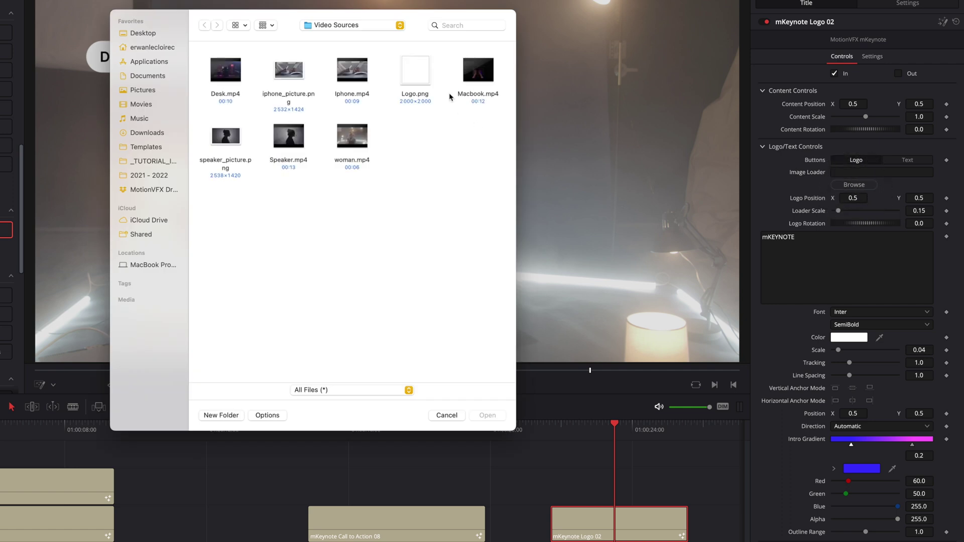
click(416, 78)
click(486, 416)
drag(611, 432, 582, 433)
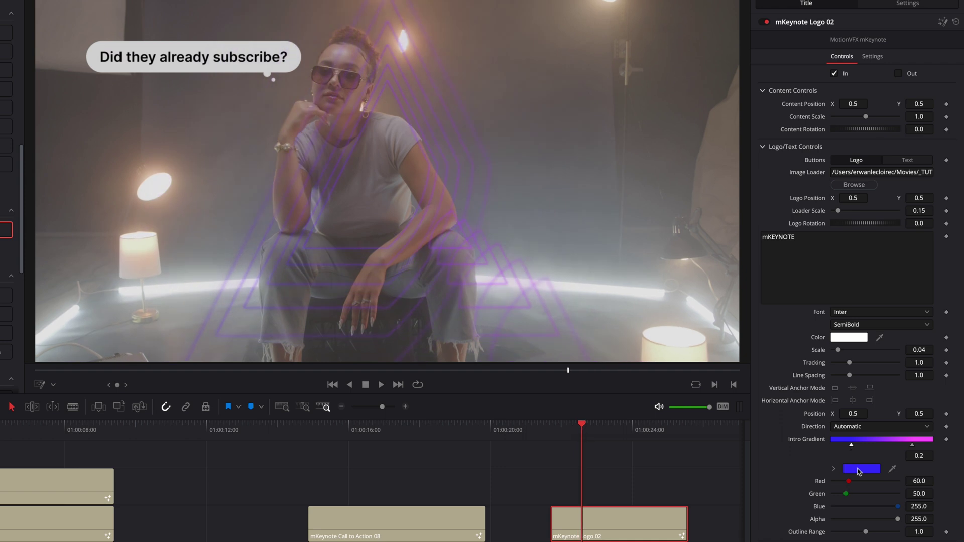
click(862, 468)
Make the intro gradient purple to green and widen the outline range to 3.54
click(632, 306)
drag(631, 306, 653, 335)
click(703, 417)
click(912, 445)
click(615, 281)
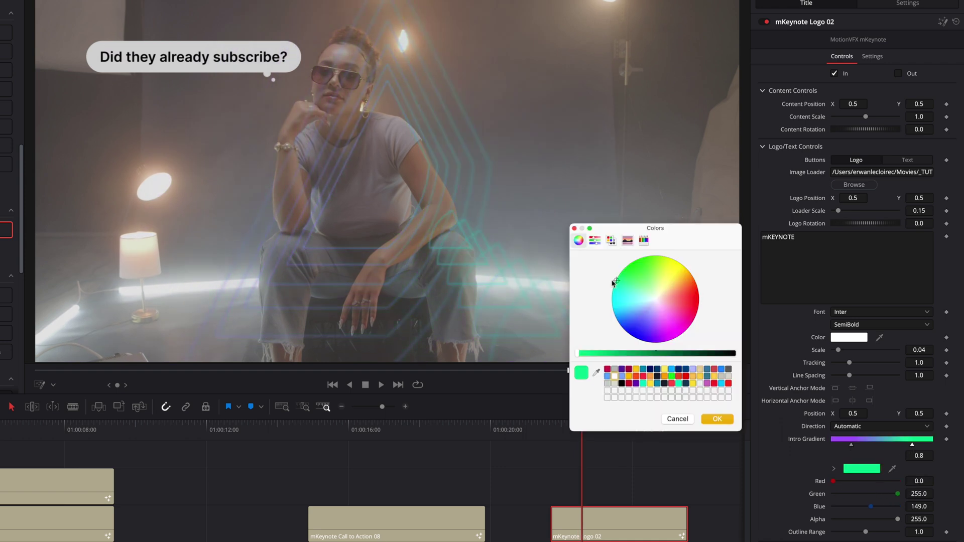
click(718, 419)
drag(868, 535, 886, 534)
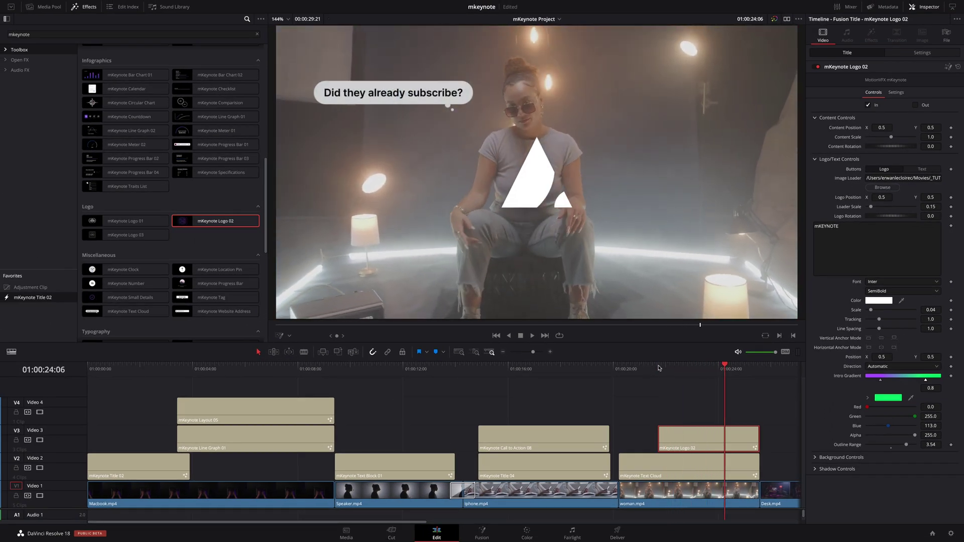
Move the Logo 02 title up to Video 4
click(658, 370)
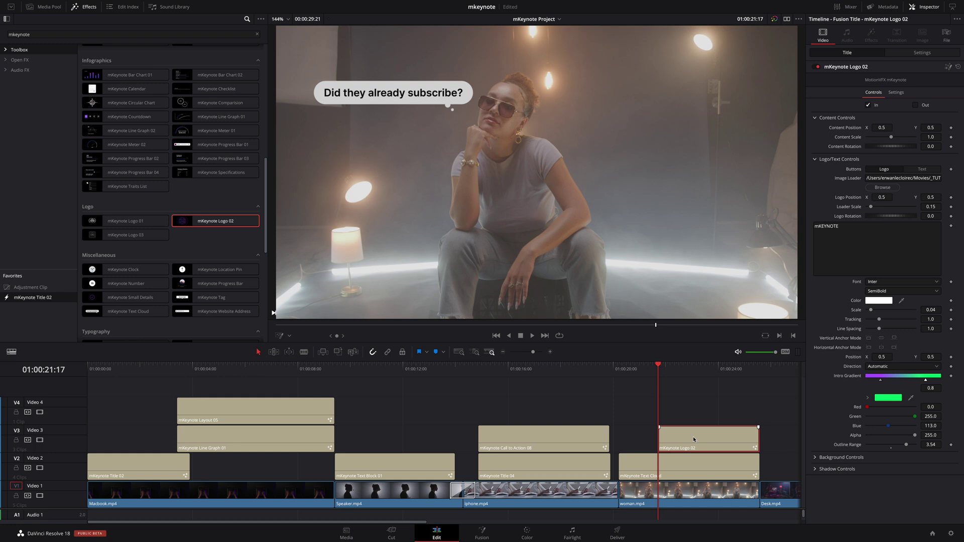
drag(694, 440, 695, 412)
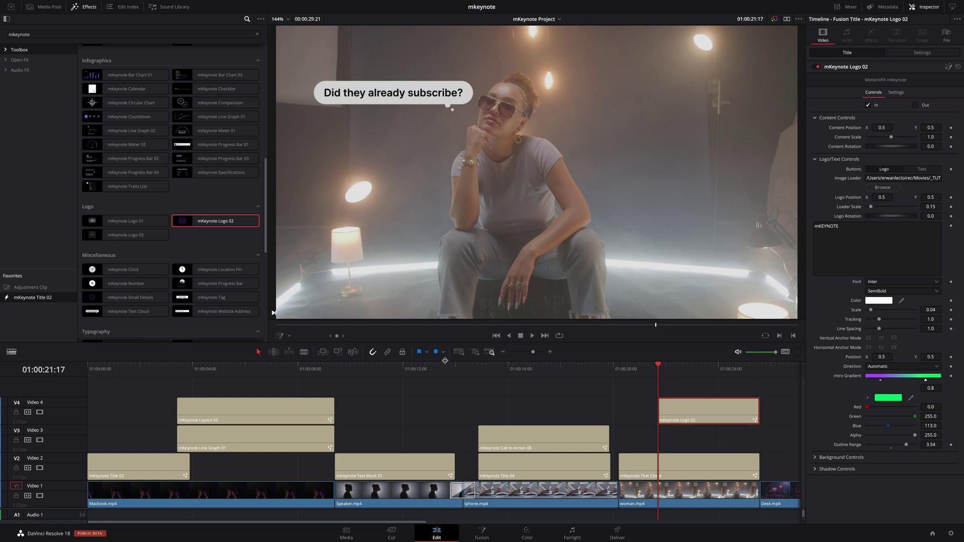
scroll(266, 227, up, 2)
drag(266, 227, 263, 126)
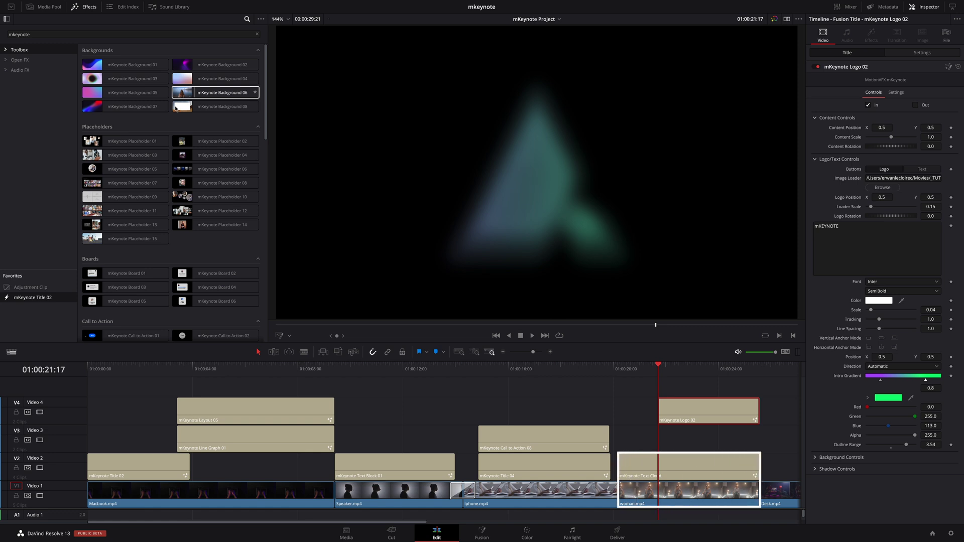
Place an Adjustment Clip on Video 3 and trim it to end with the logo
click(29, 288)
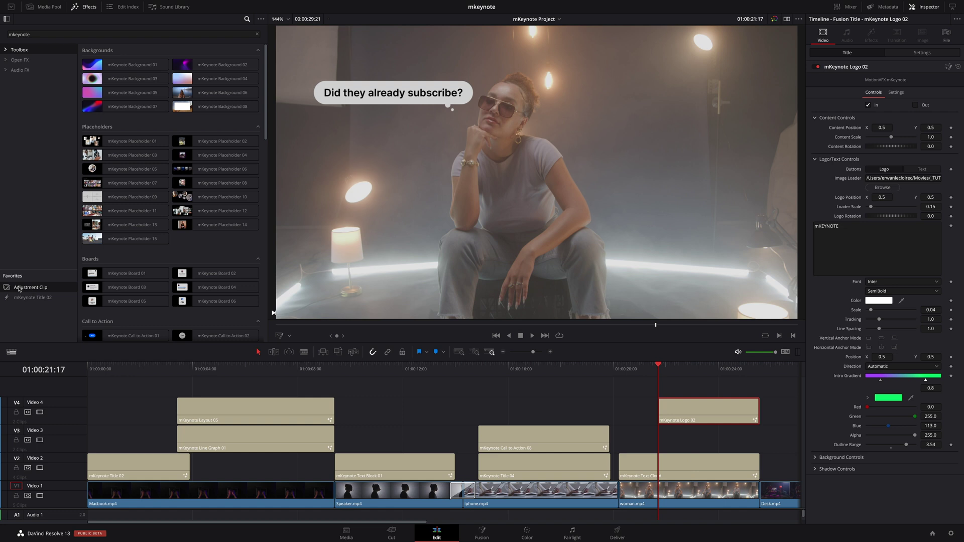
drag(20, 289, 659, 444)
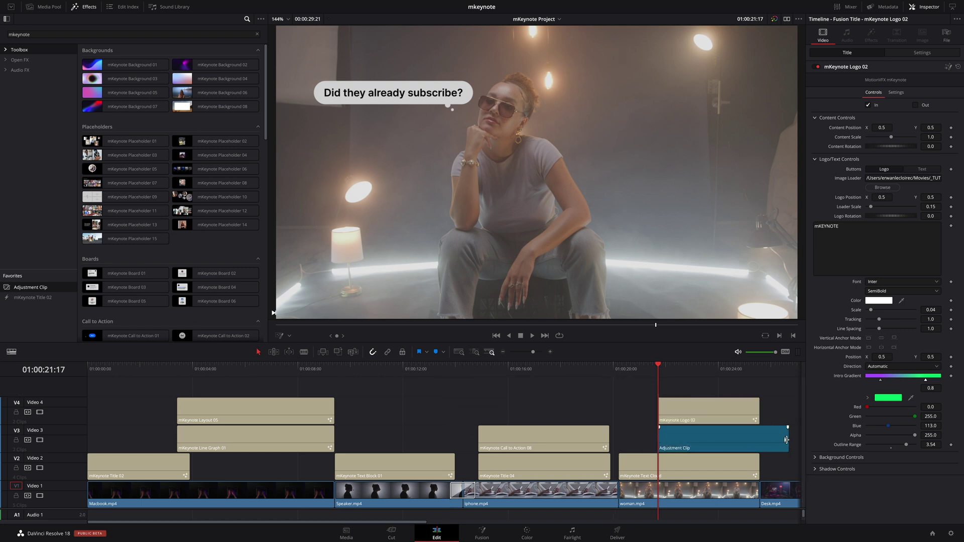
drag(786, 440, 759, 440)
Apply mKeynote Background 06 to the adjustment clip and preview the blurred logo
drag(220, 93, 708, 448)
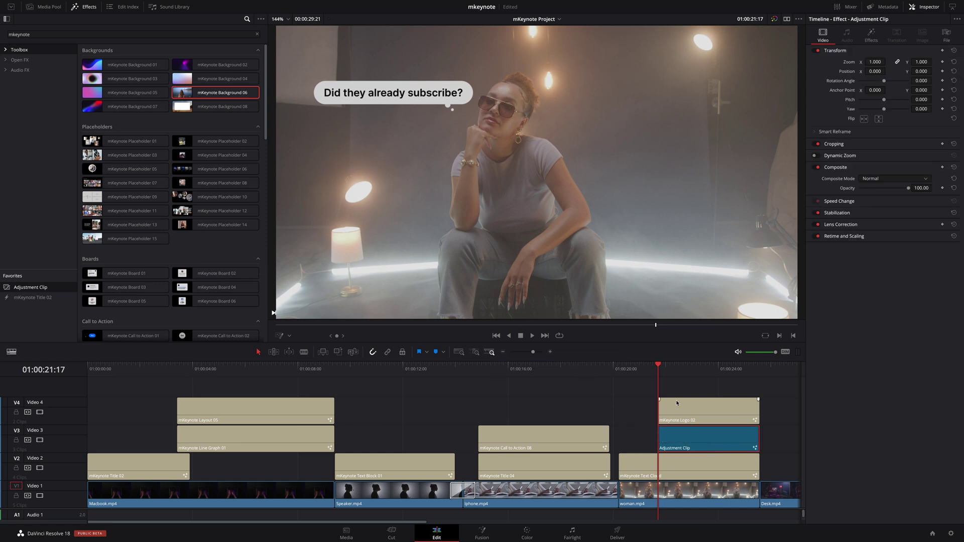
key(space)
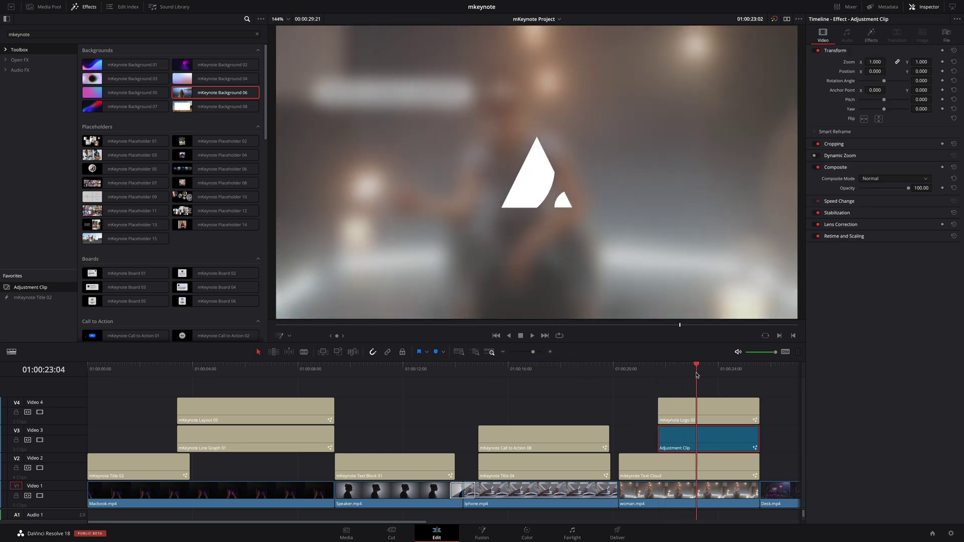
drag(713, 374, 697, 375)
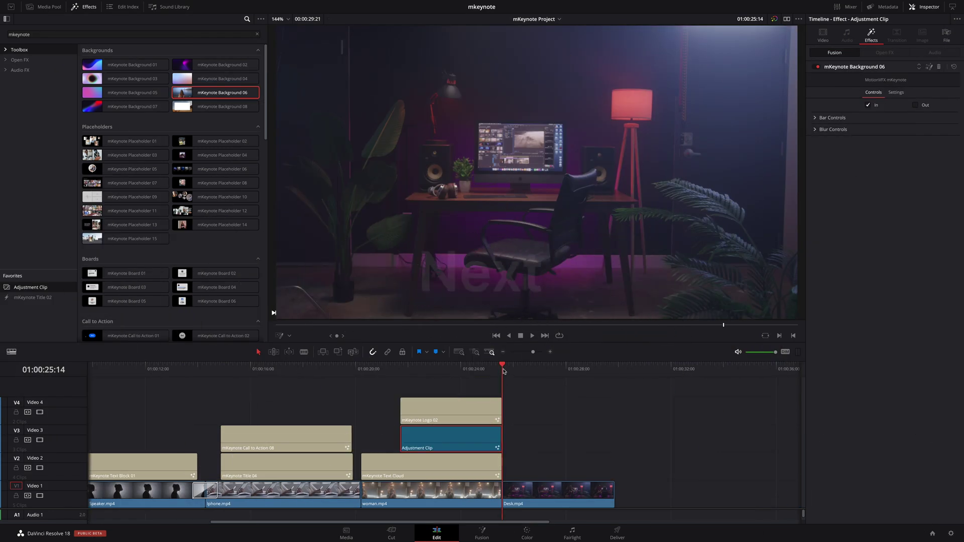
Turn Desk.mp4 into a compound clip named BG
click(526, 375)
mouse_move(526, 376)
mouse_down()
mouse_move(565, 381)
mouse_move(509, 379)
mouse_up()
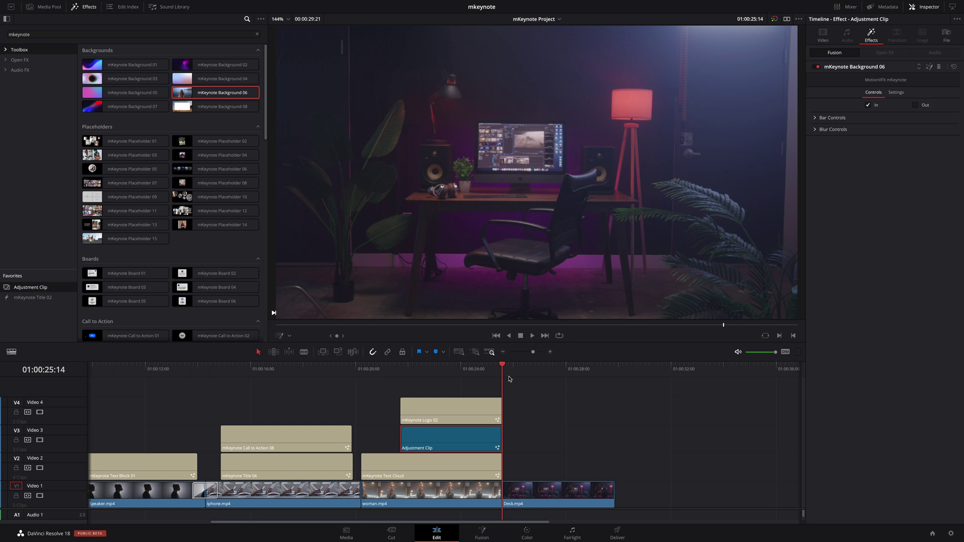
right_click(546, 494)
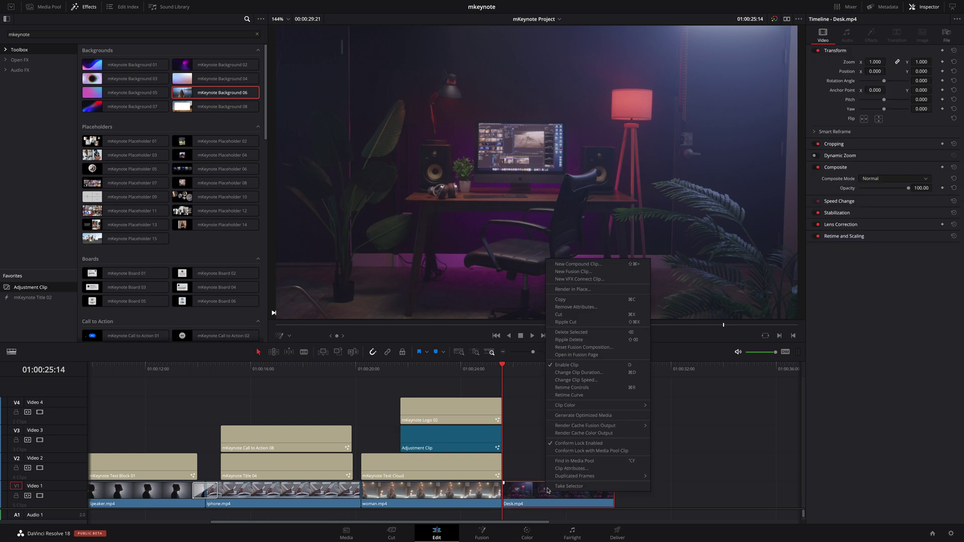
click(561, 264)
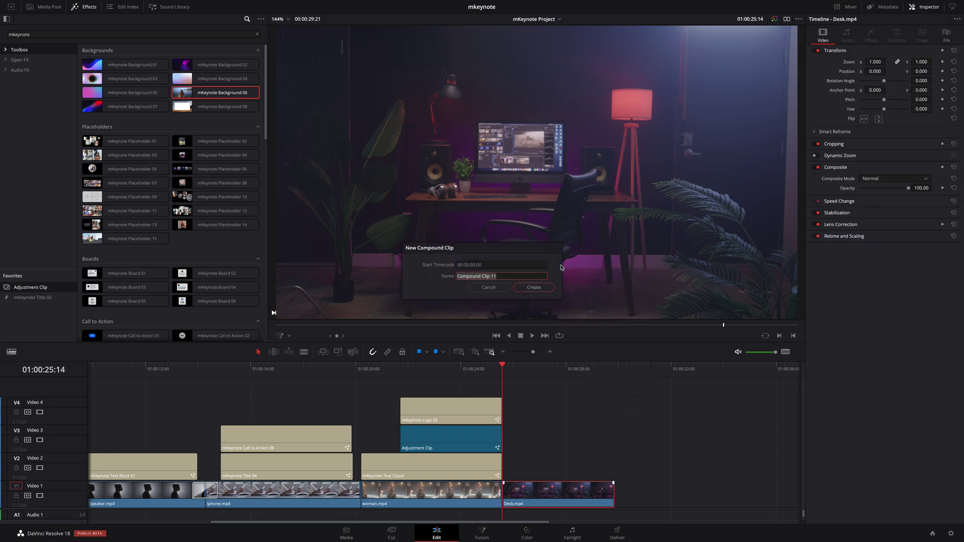
text(BG)
key(Return)
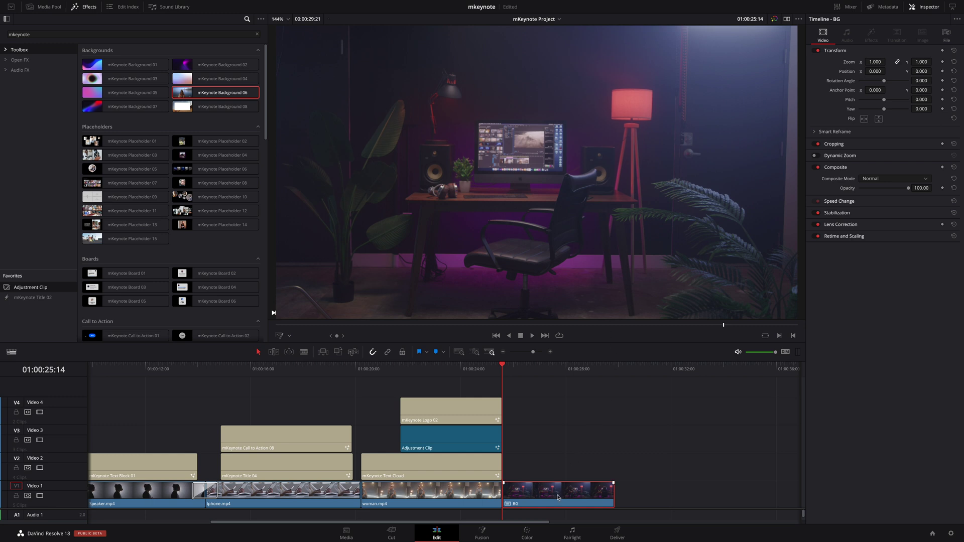
Duplicate the BG clip onto Video 2, disable the copy, and play back
key(alt)
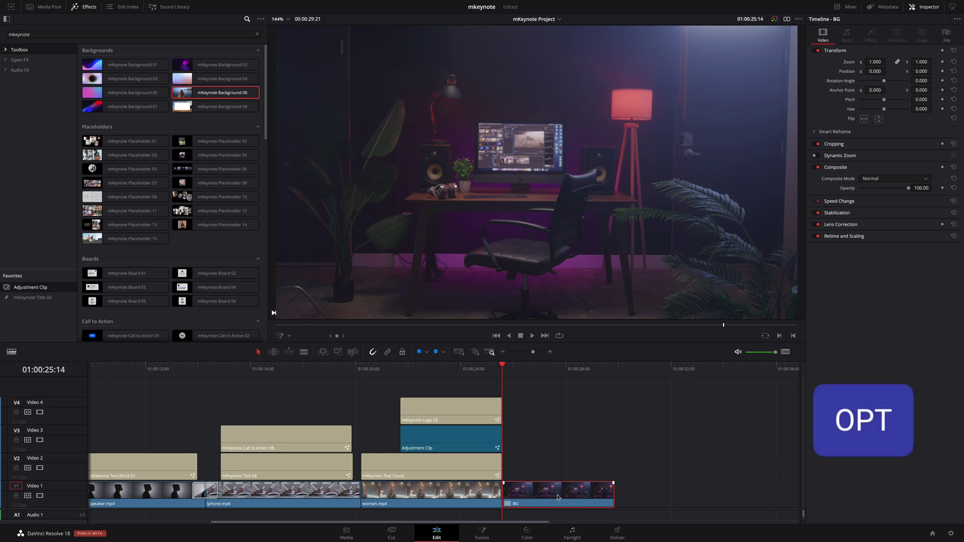
drag(557, 497, 557, 472)
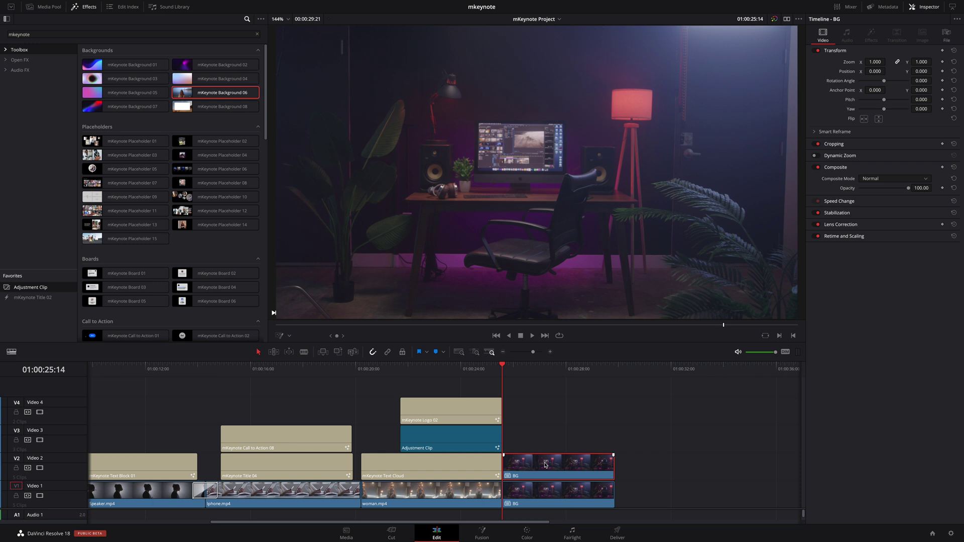
key(d)
key(space)
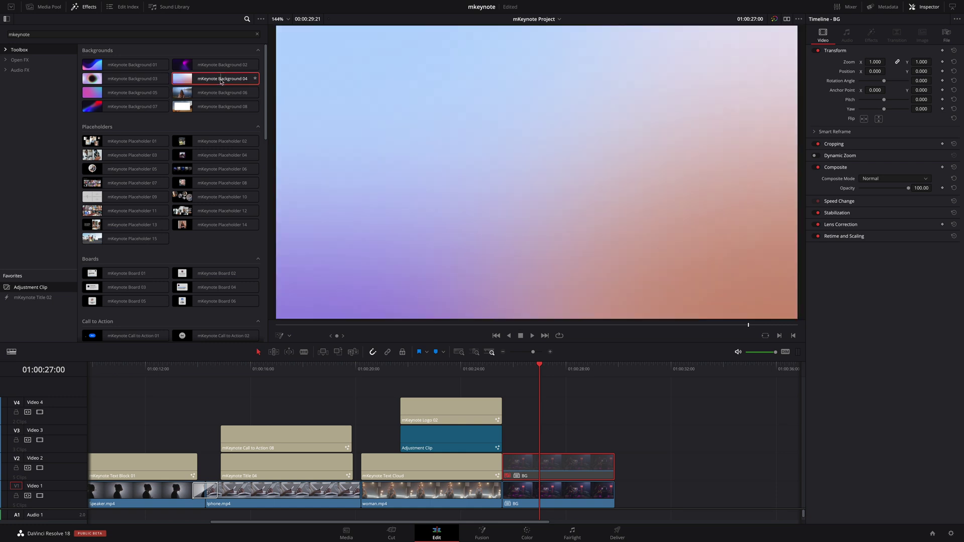
Apply mKeynote Background 04 to the V1 BG clip with intro and outro animation off
drag(221, 82, 562, 502)
mouse_move(539, 372)
mouse_down()
mouse_move(502, 372)
mouse_move(551, 373)
mouse_up()
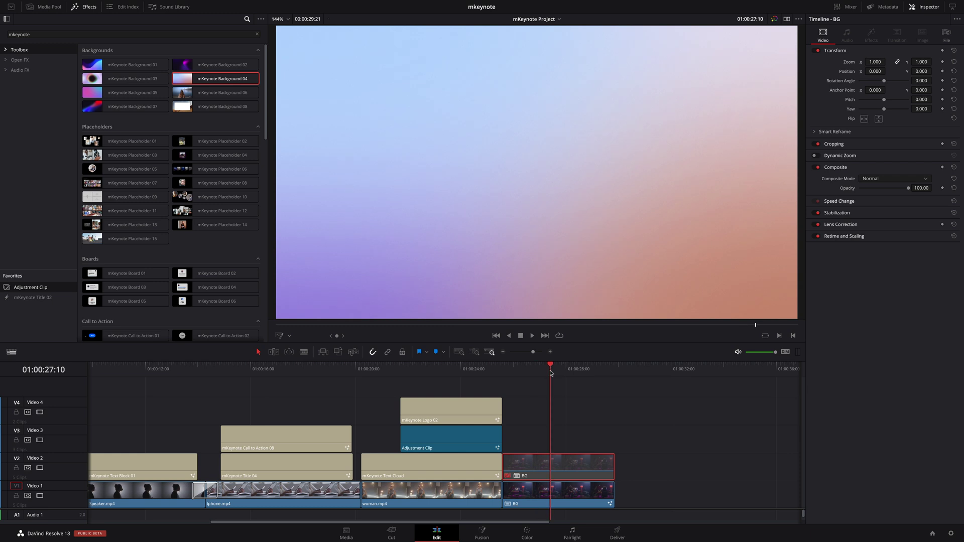
click(538, 496)
click(871, 34)
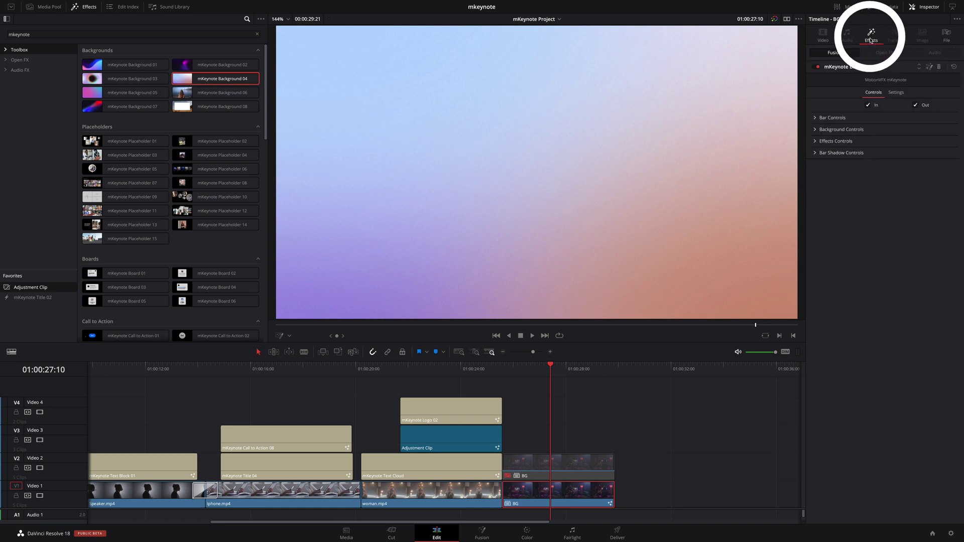
click(869, 106)
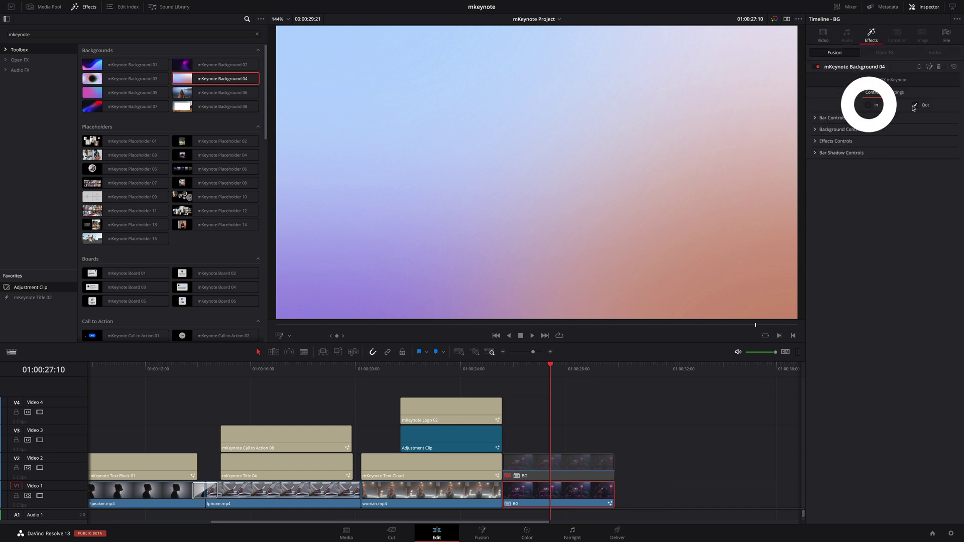
click(916, 106)
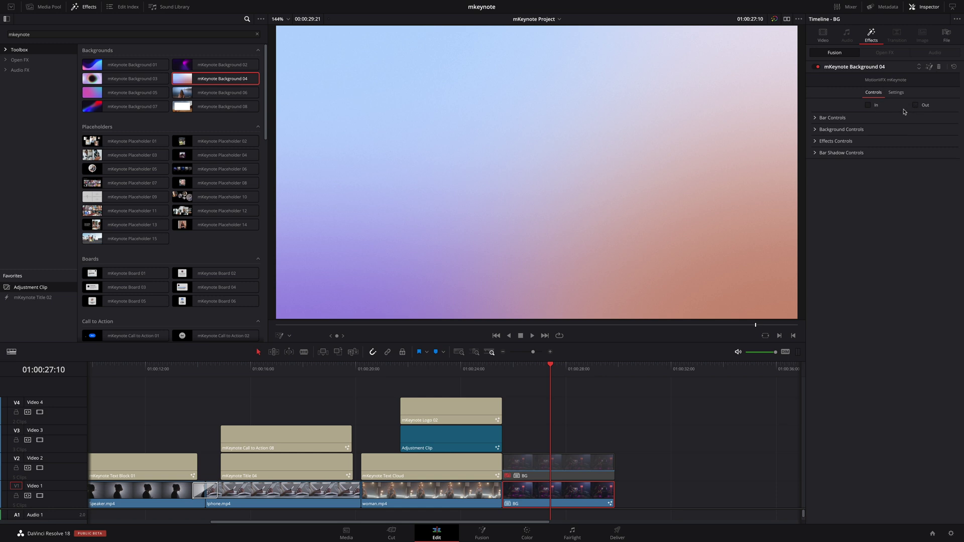
Preview a shorter, wider pill-shaped bar, then turn the bar off
click(815, 118)
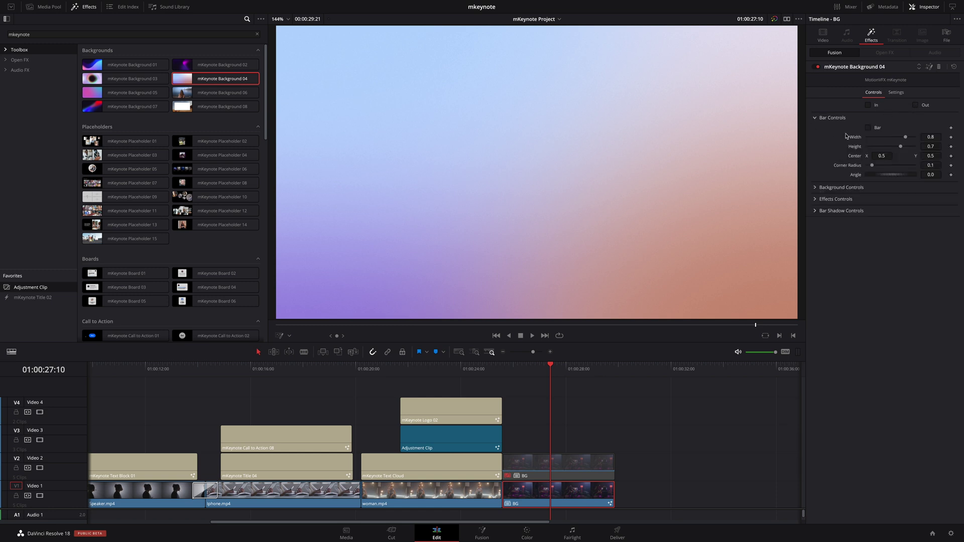
click(870, 128)
mouse_move(900, 147)
mouse_down()
mouse_move(897, 137)
mouse_move(907, 137)
mouse_up()
drag(872, 166, 896, 166)
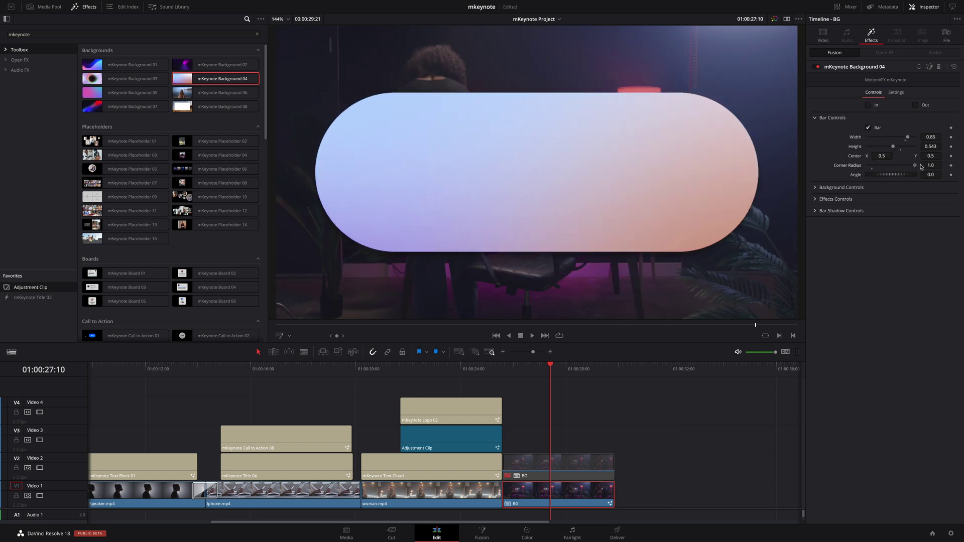
click(868, 129)
Darken the third gradient shape colour to grey-blue
click(815, 188)
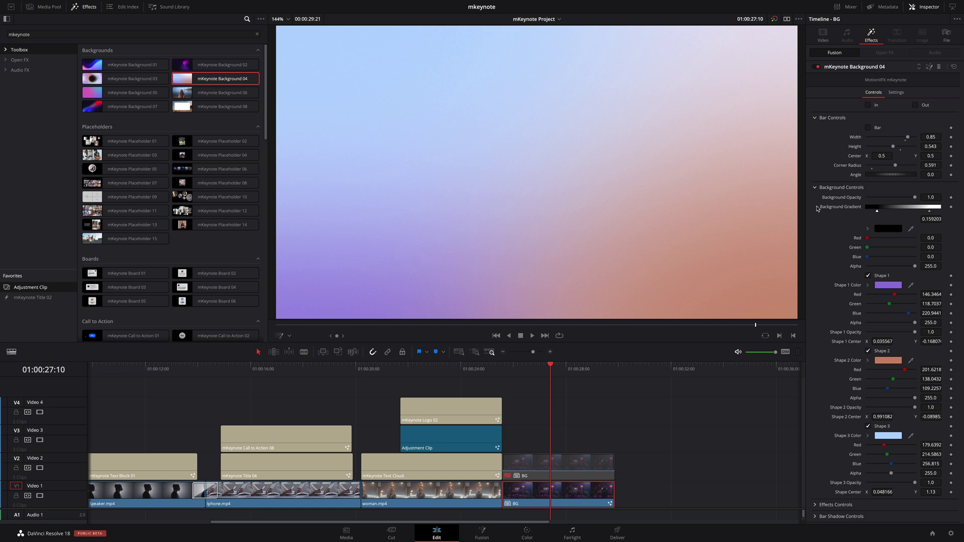
click(889, 437)
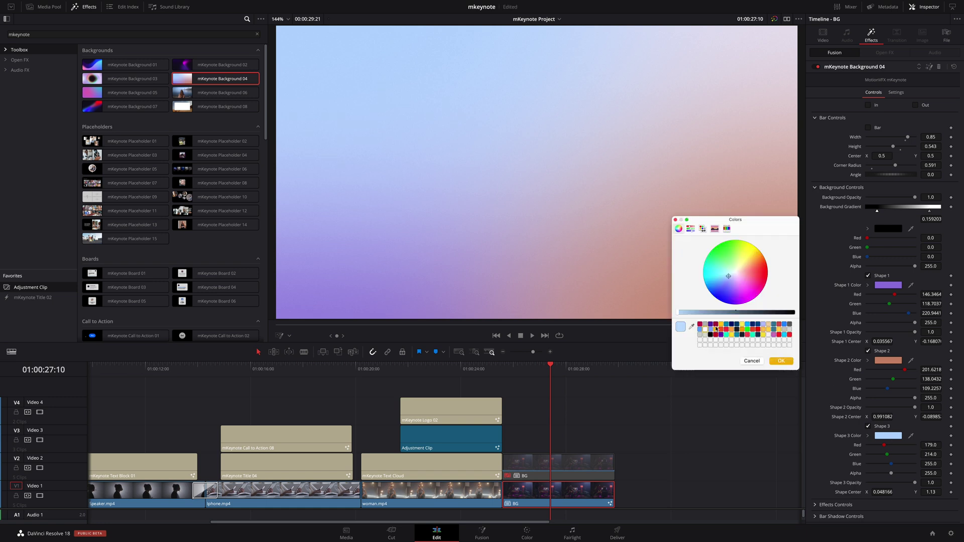
drag(680, 316, 726, 317)
click(772, 360)
Raise the grain strength to about 15.9
click(815, 117)
click(815, 129)
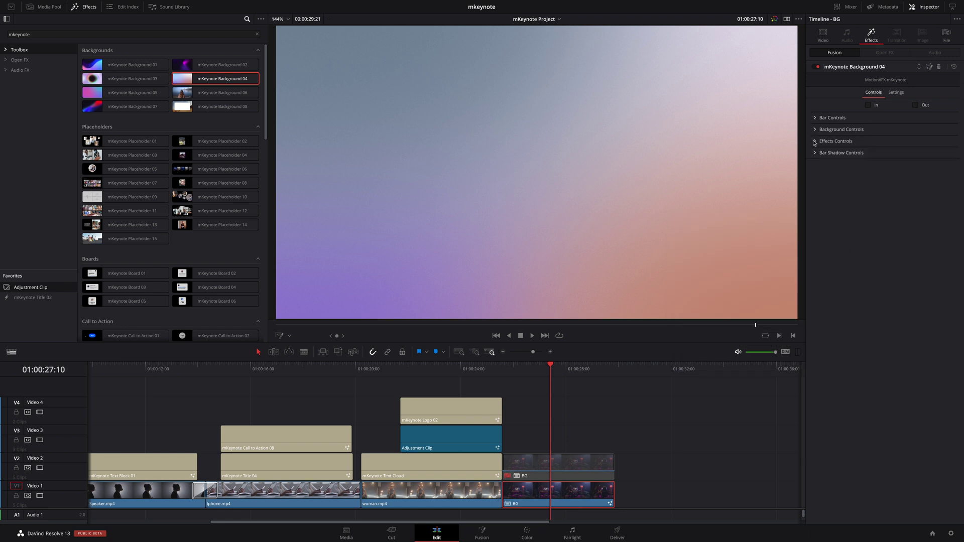
click(815, 141)
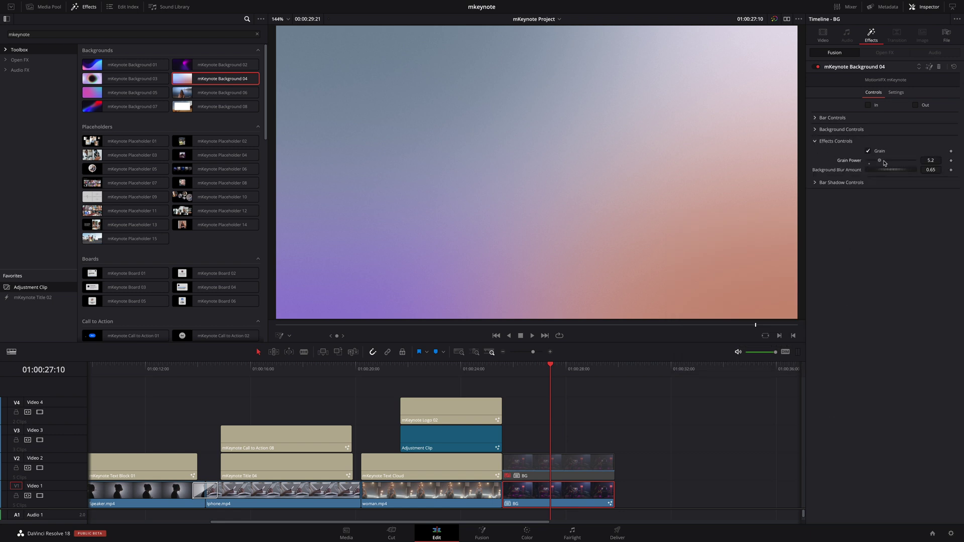
mouse_move(884, 163)
mouse_down()
mouse_move(907, 163)
mouse_move(870, 163)
mouse_up()
click(815, 142)
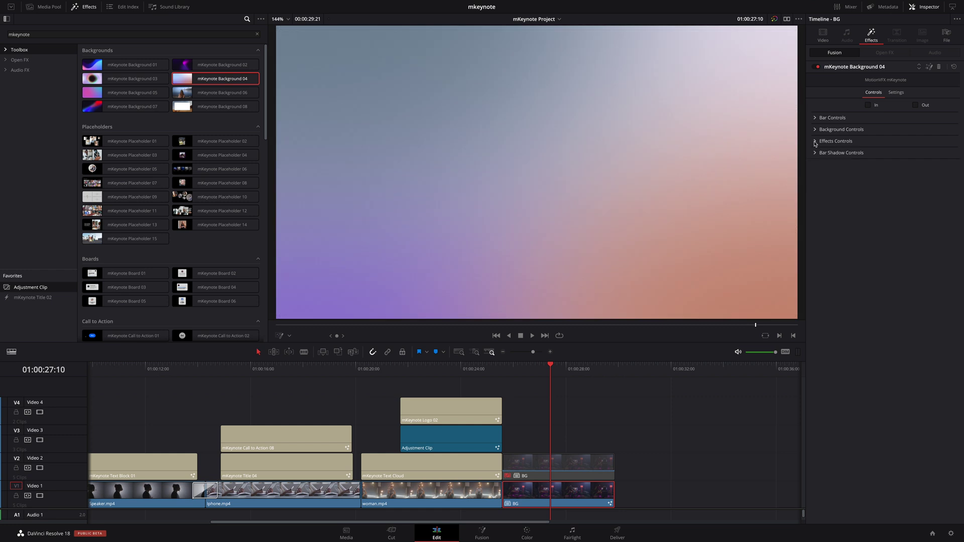
Re-enable the V2 BG clip and apply mKeynote Placeholder 08 to it
click(562, 464)
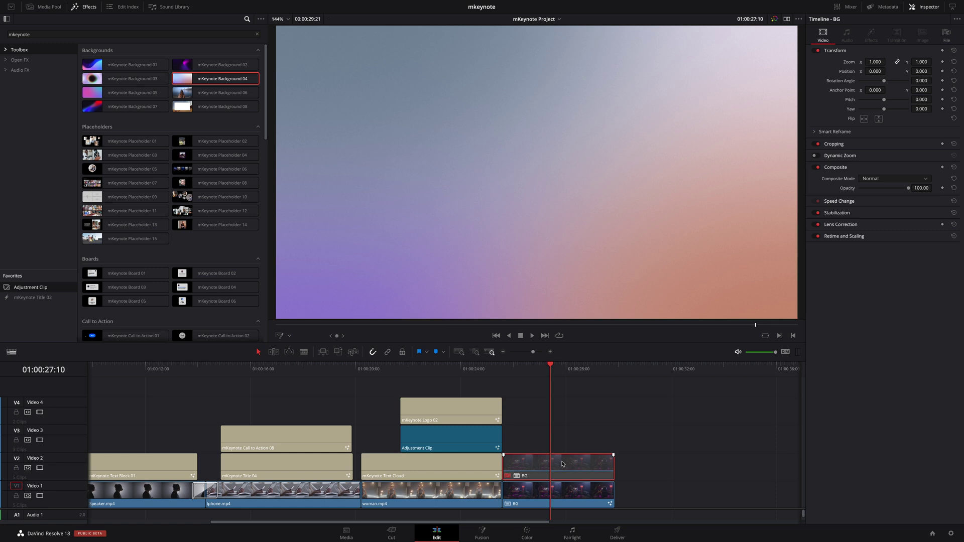
key(d)
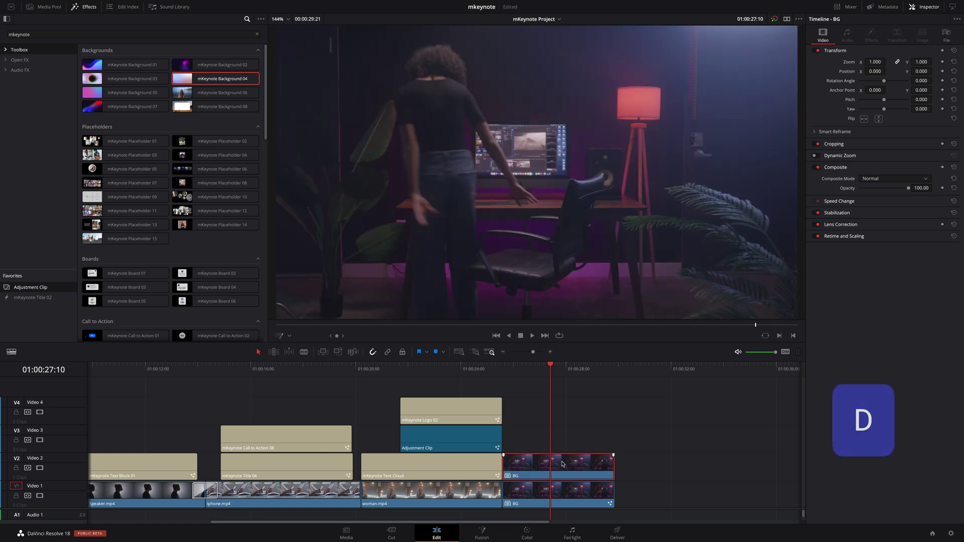
scroll(266, 157, down, 3)
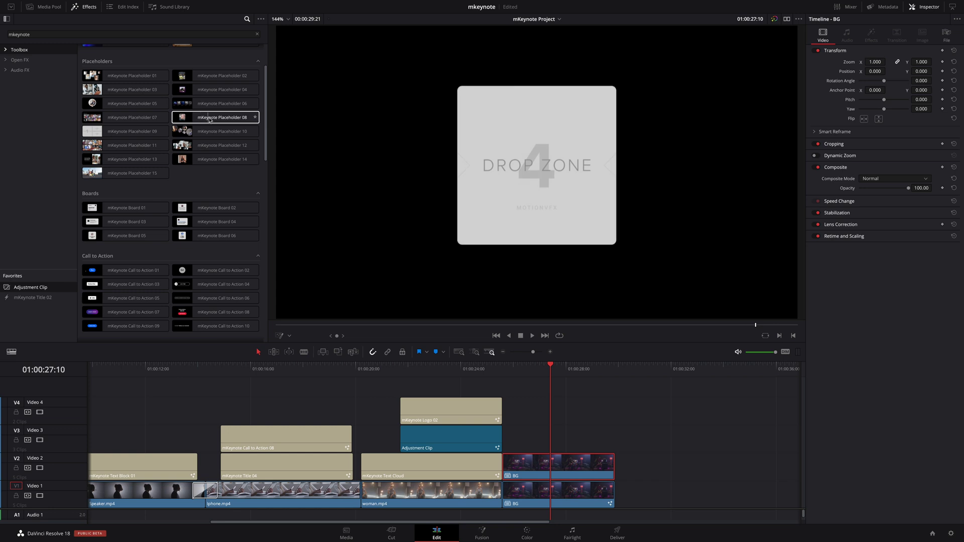
drag(185, 120, 552, 469)
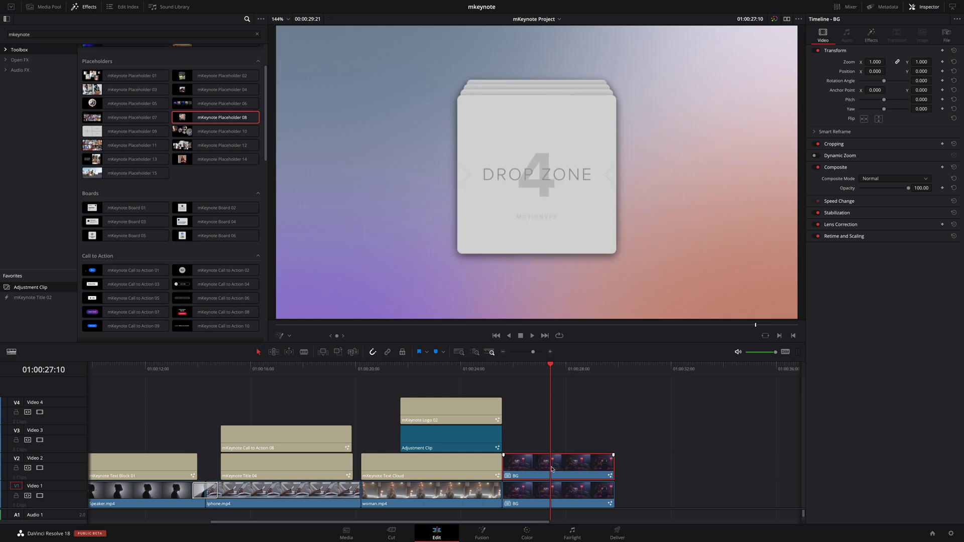
click(554, 365)
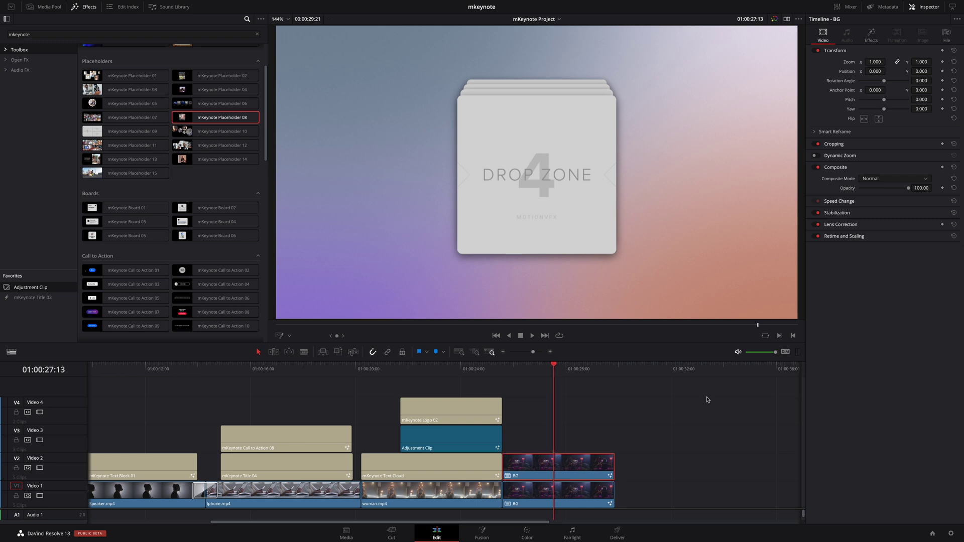
Set Placeholder 04's media source to Video and preview the card animation
click(872, 35)
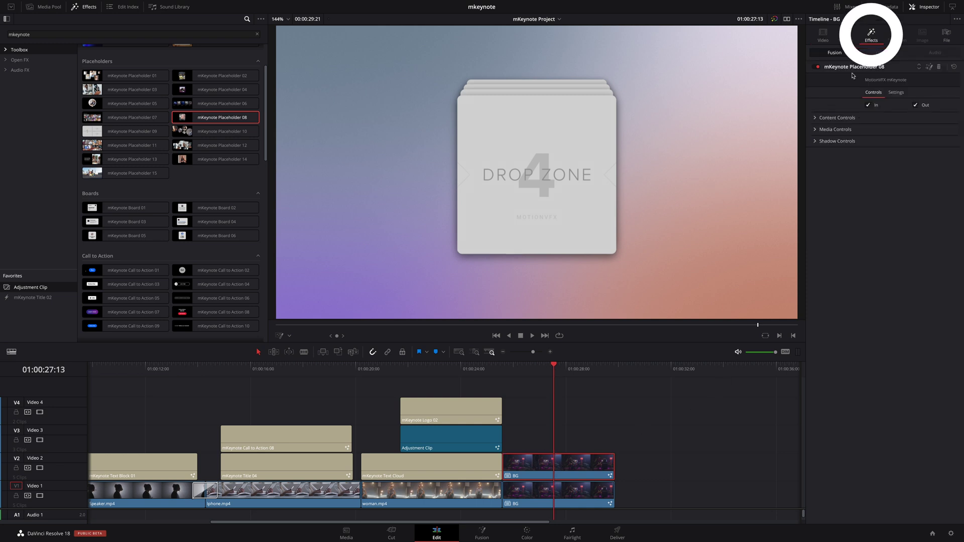
click(815, 129)
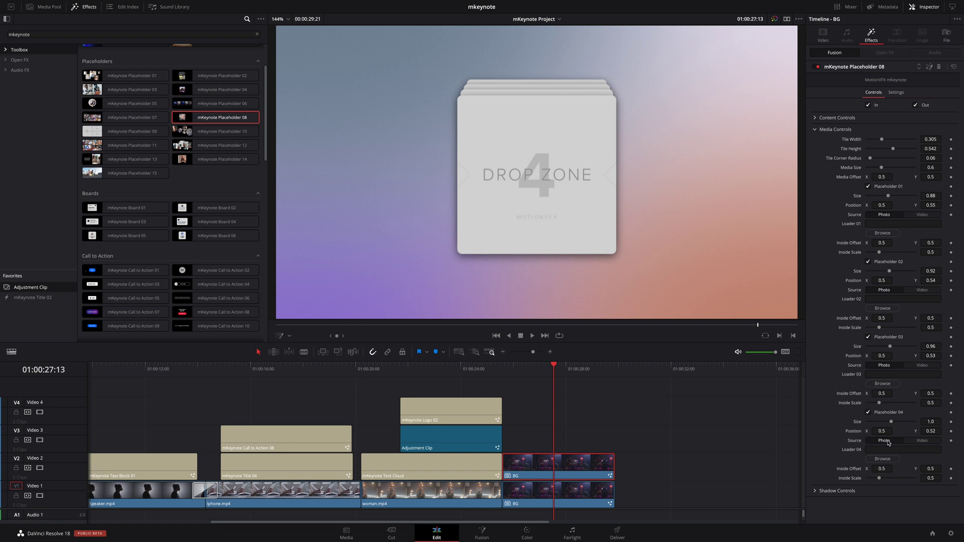
click(921, 441)
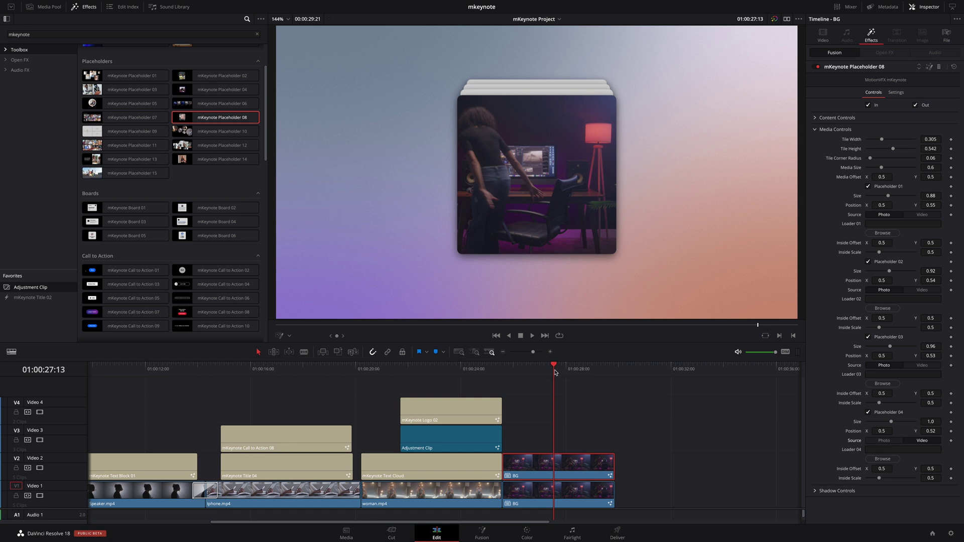
mouse_move(555, 372)
mouse_down()
mouse_move(600, 374)
mouse_move(573, 374)
mouse_up()
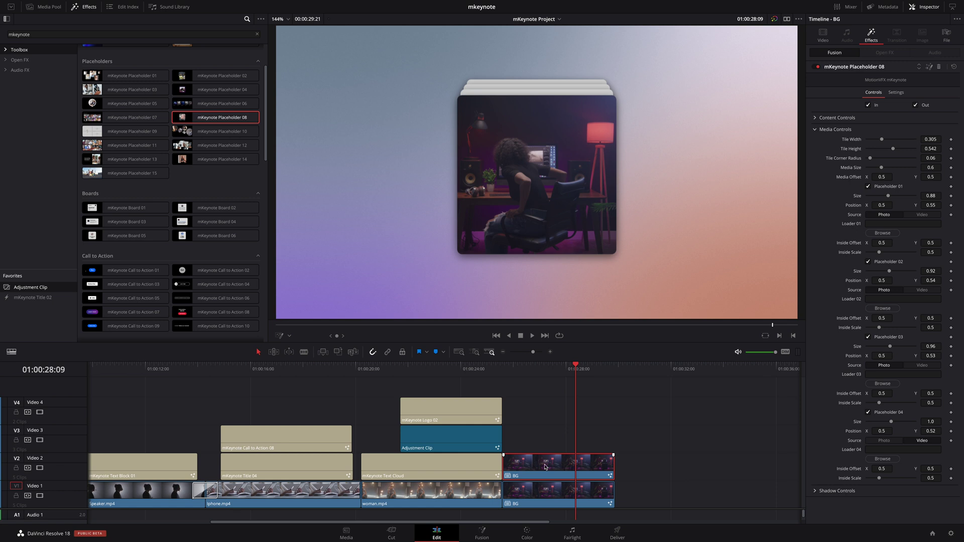
Move the placeholder clip to V5, copy woman.mp4, iphone.mp4 and Speaker.mp4 beneath, and trim them
drag(545, 466, 541, 379)
drag(512, 344, 514, 328)
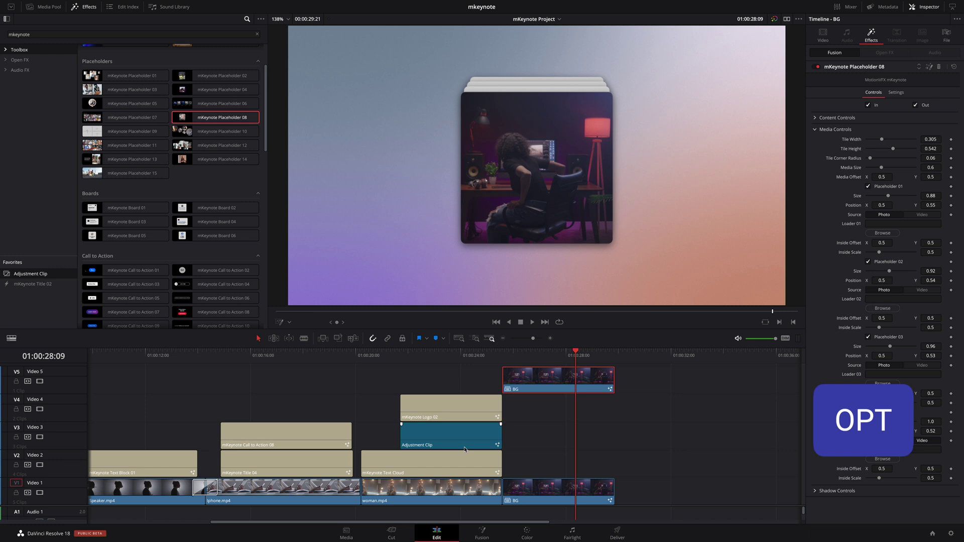
drag(441, 485, 617, 450)
drag(146, 490, 559, 463)
drag(655, 432, 614, 407)
Make the Speaker.mp4 and iphone.mp4 copies compound clips Dropzone 1 and Dropzone 2
click(538, 466)
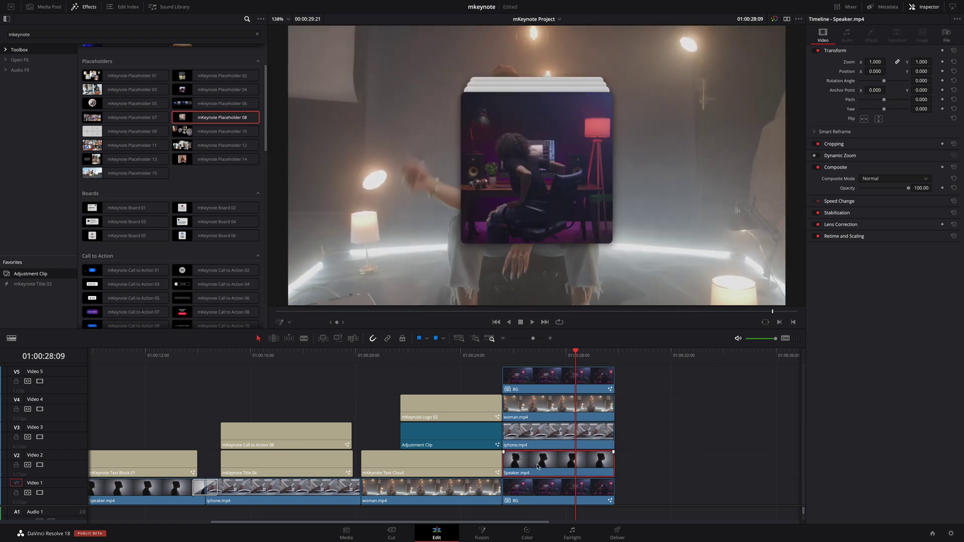
right_click(538, 467)
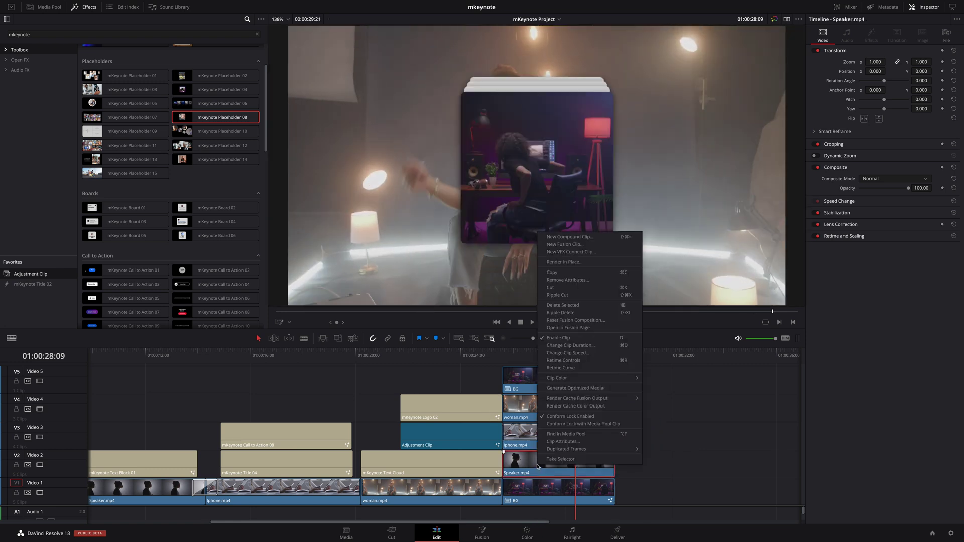
click(561, 237)
key(Return)
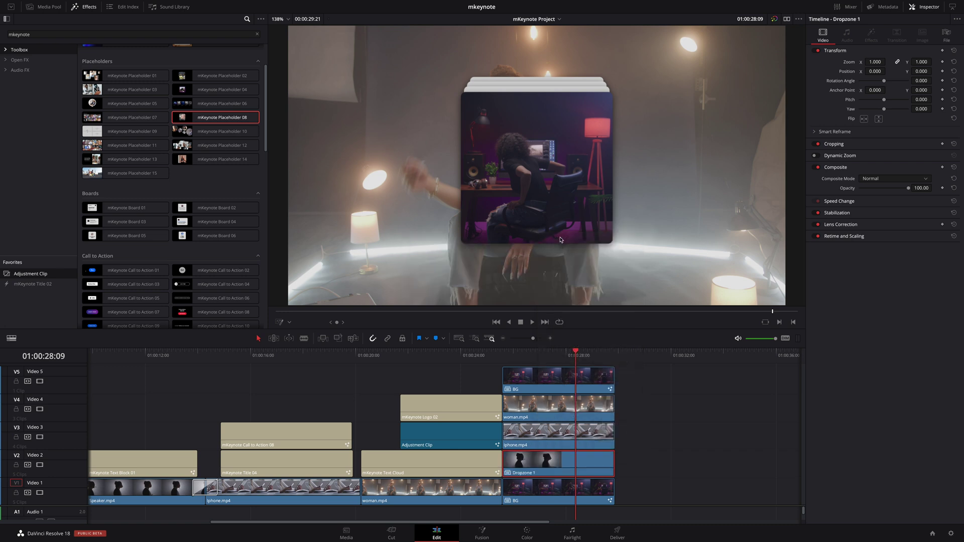
click(542, 440)
right_click(541, 441)
click(562, 213)
key(Return)
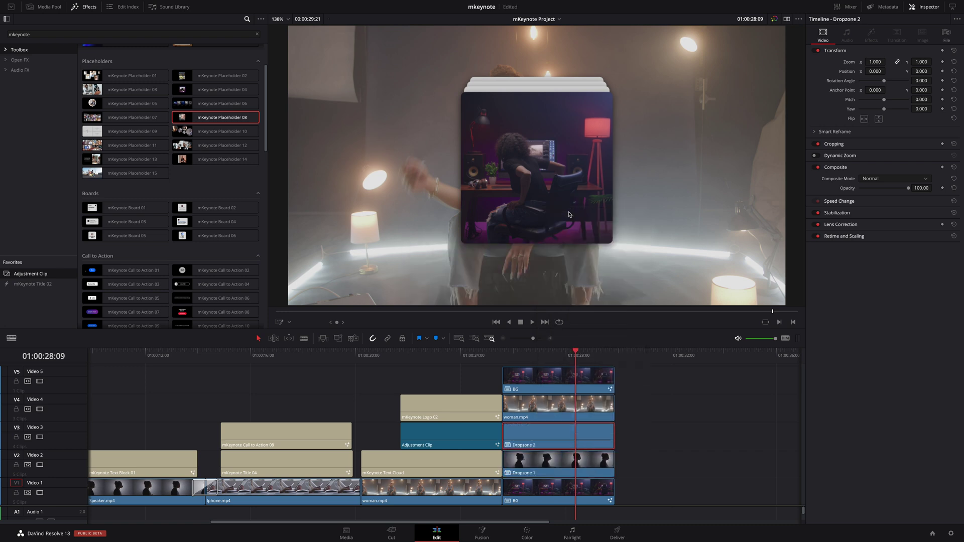
Make the woman.mp4 copy on V4 a compound clip named Dropzone 3
click(562, 405)
right_click(561, 404)
click(595, 177)
text(Dropzone 3)
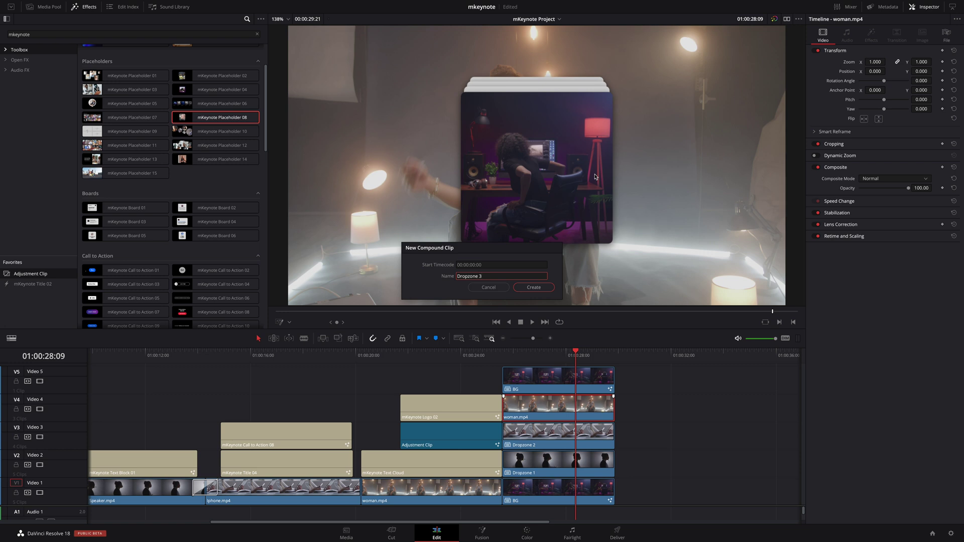
key(Return)
Rename the V5 placeholder clip to Dropzone 4 in Clip Attributes
right_click(554, 382)
click(572, 355)
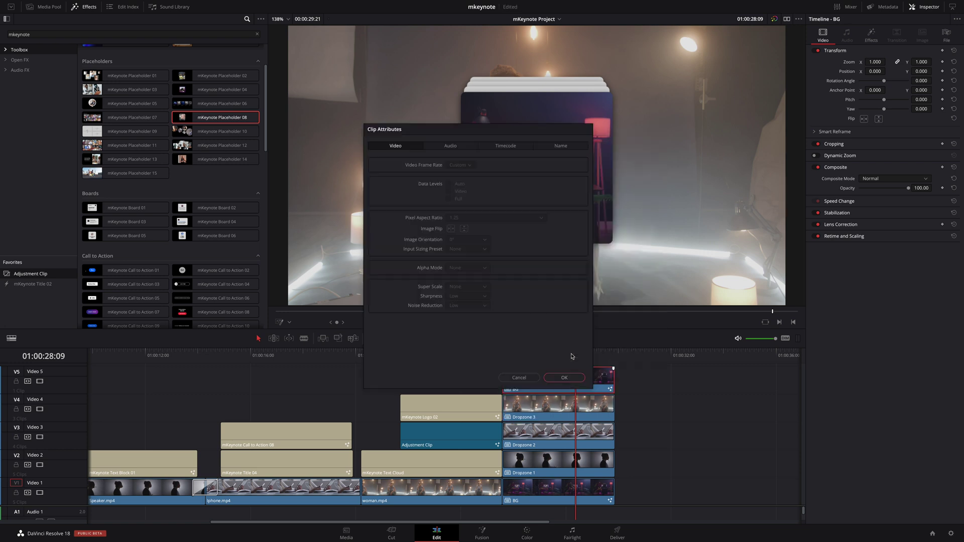
click(561, 146)
text(Dropzone 4)
click(555, 379)
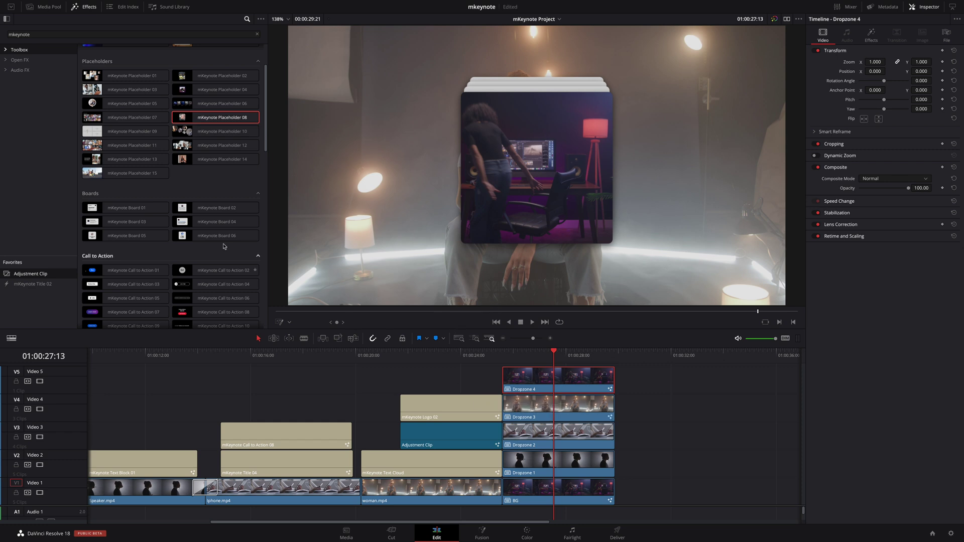
Apply mKeynote Placeholder 08 to Dropzone 1, keep only Placeholder 04 in Dropzone 4, and save
drag(226, 120, 559, 380)
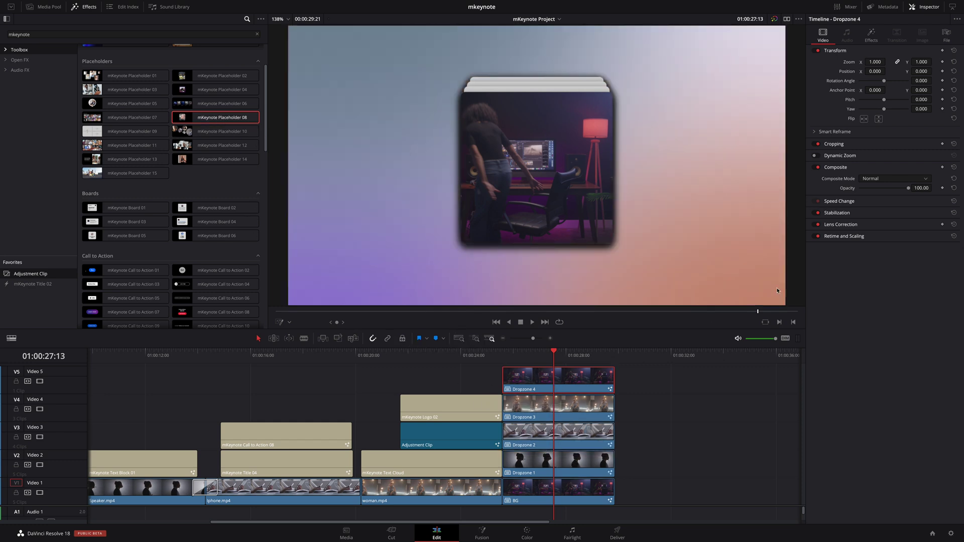
click(872, 36)
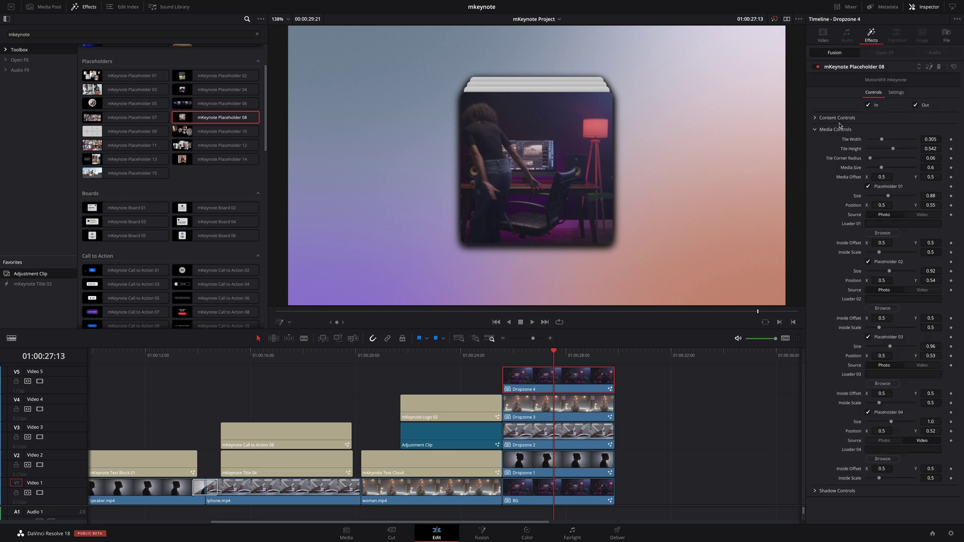
click(869, 187)
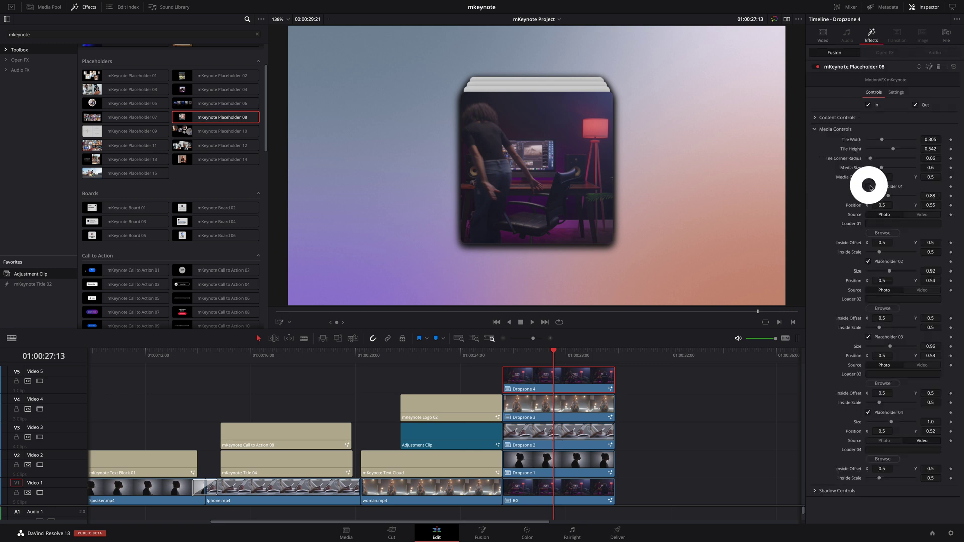
click(869, 262)
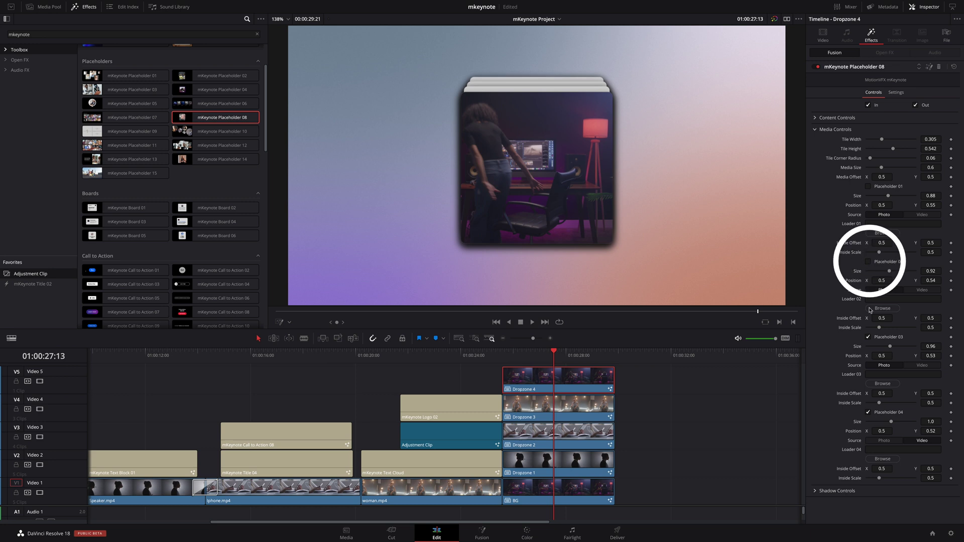
click(868, 337)
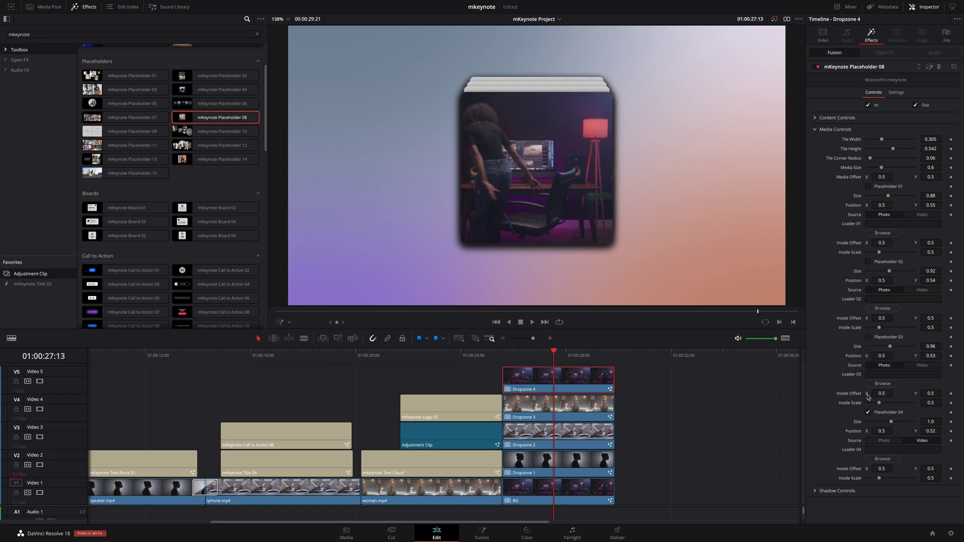
key(ctrl+s)
Keep only Placeholder 03 in Dropzone 3, with its source set to Video
click(557, 411)
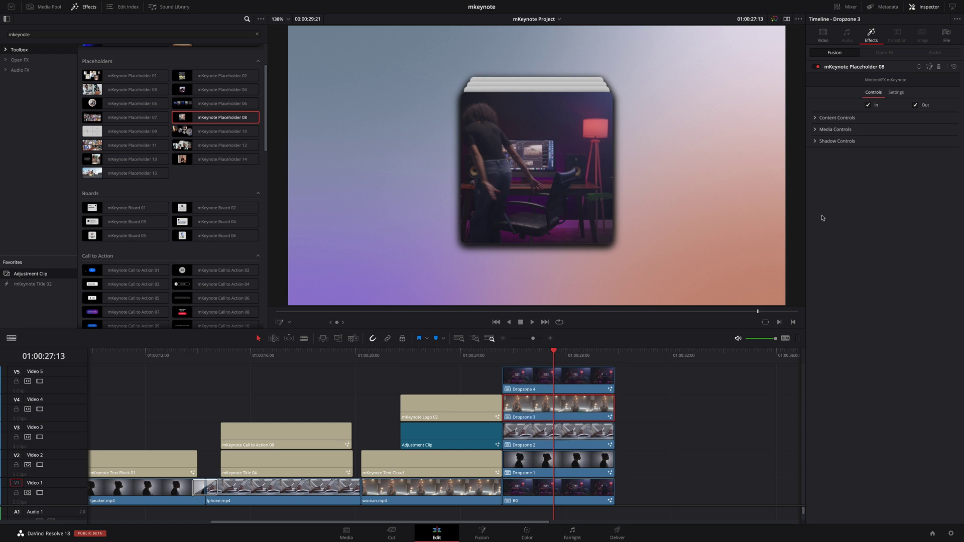
click(816, 131)
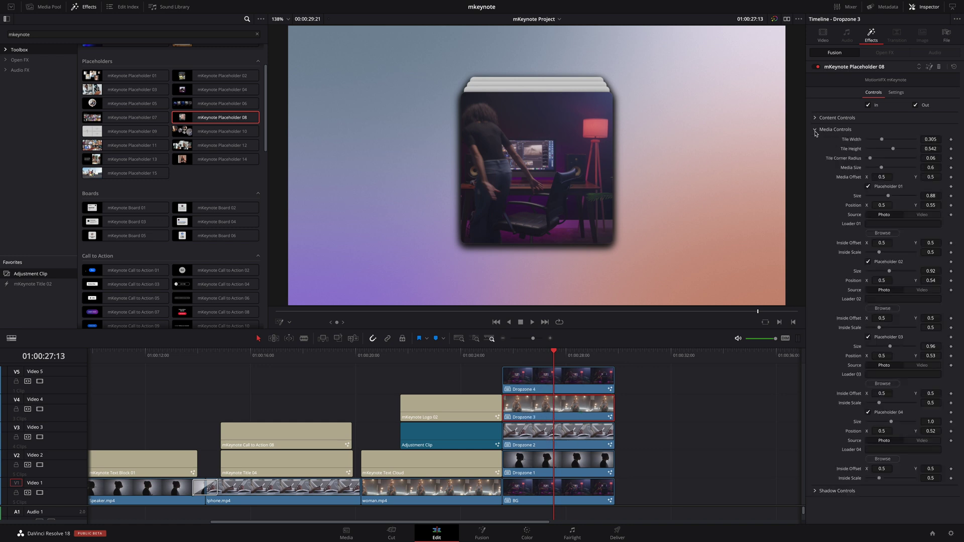
click(868, 186)
click(868, 261)
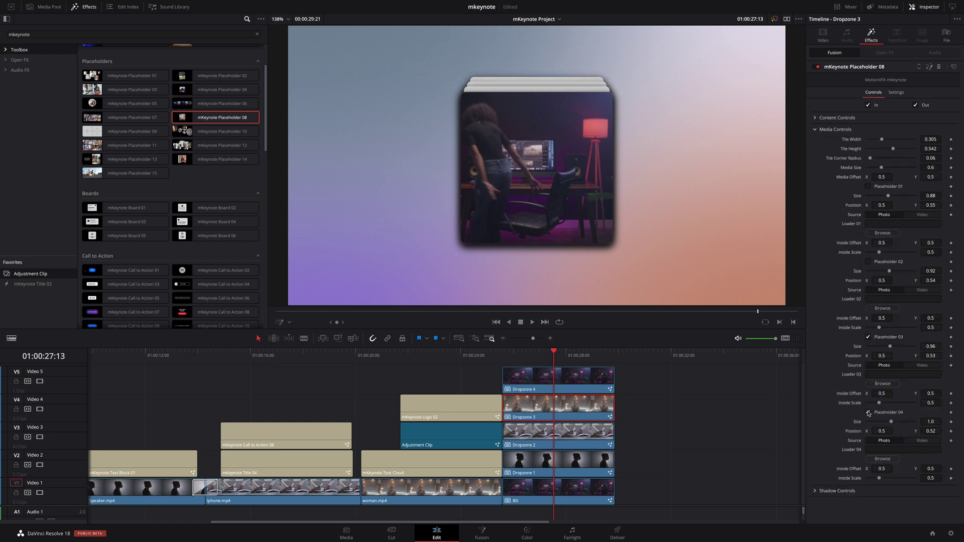
click(868, 413)
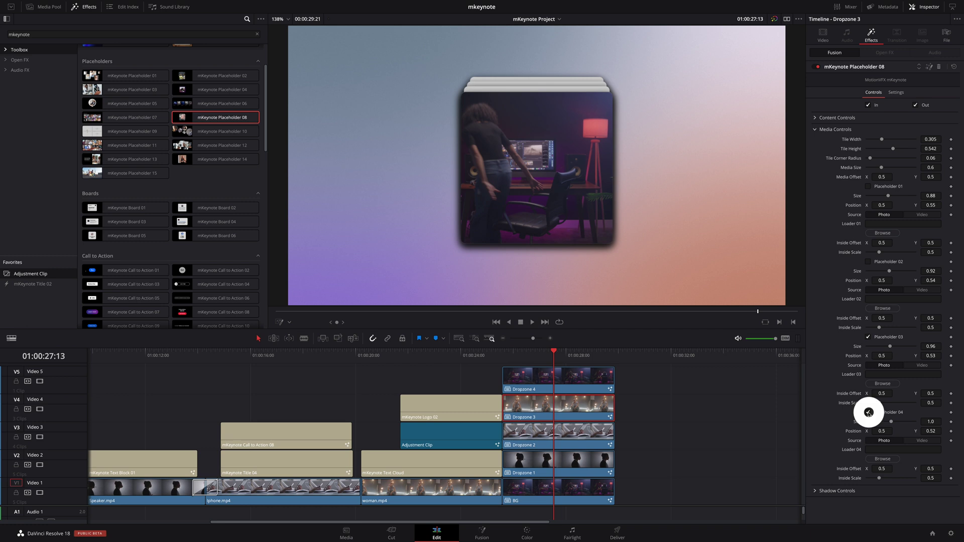
click(921, 366)
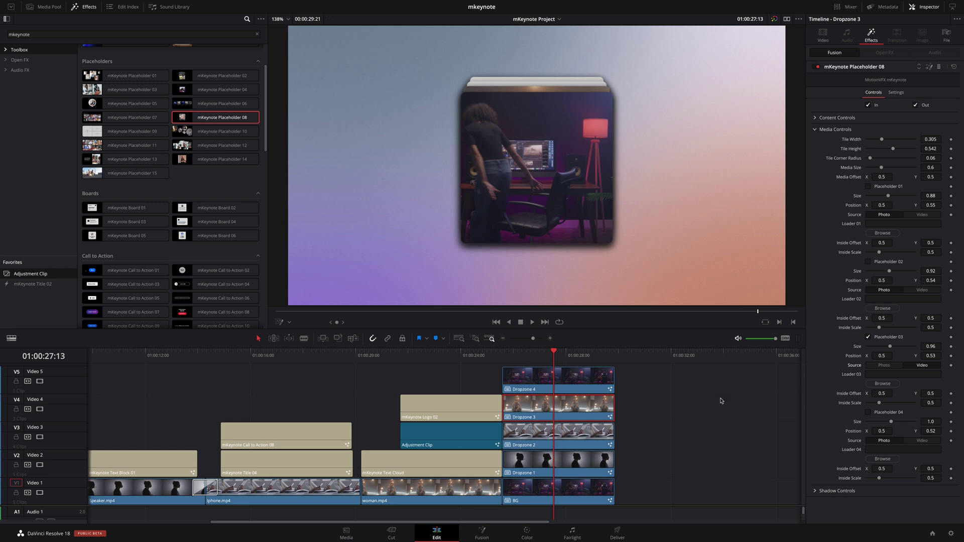
Keep only Placeholder 02 in Dropzone 2, with its source set to Video
click(545, 437)
click(868, 187)
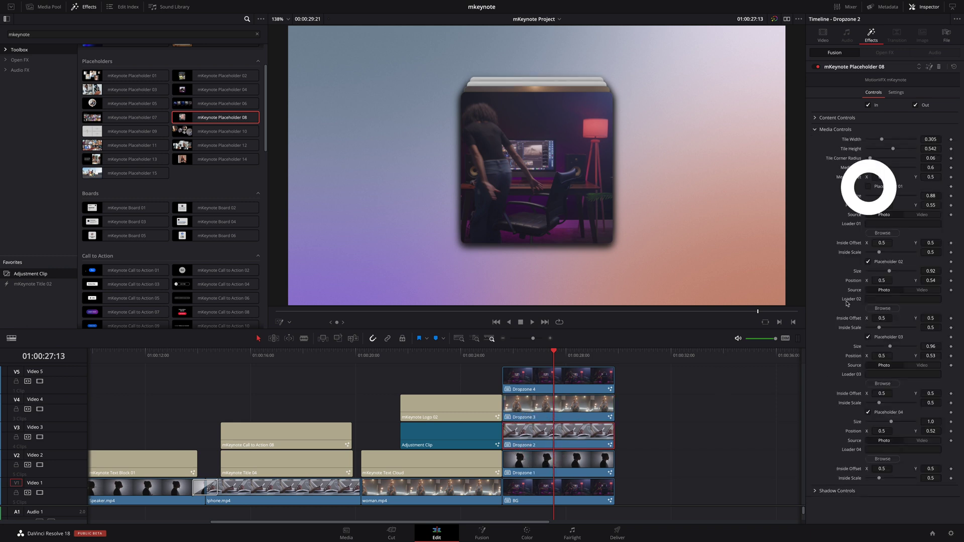
click(922, 290)
click(868, 336)
click(868, 412)
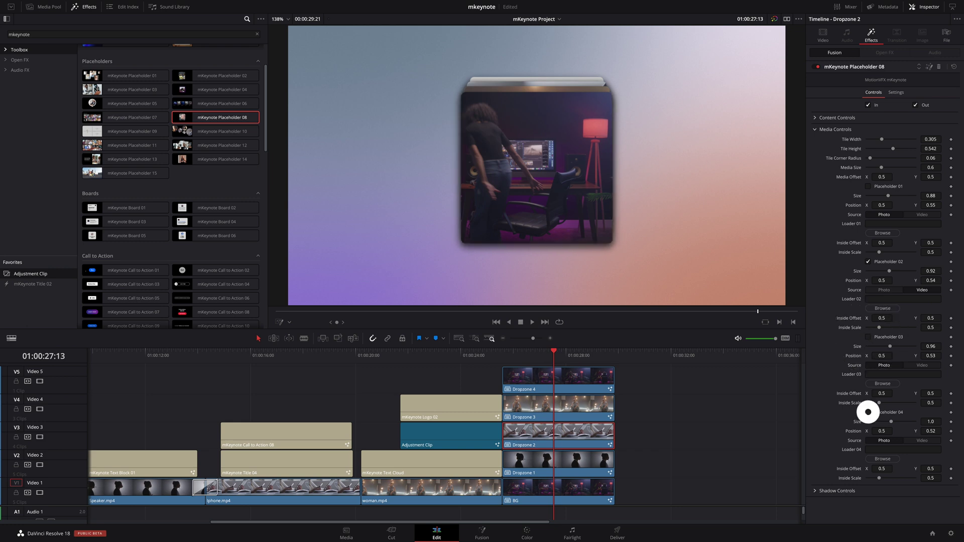
Keep only Placeholder 01 in Dropzone 1, with its source set to Video
click(562, 460)
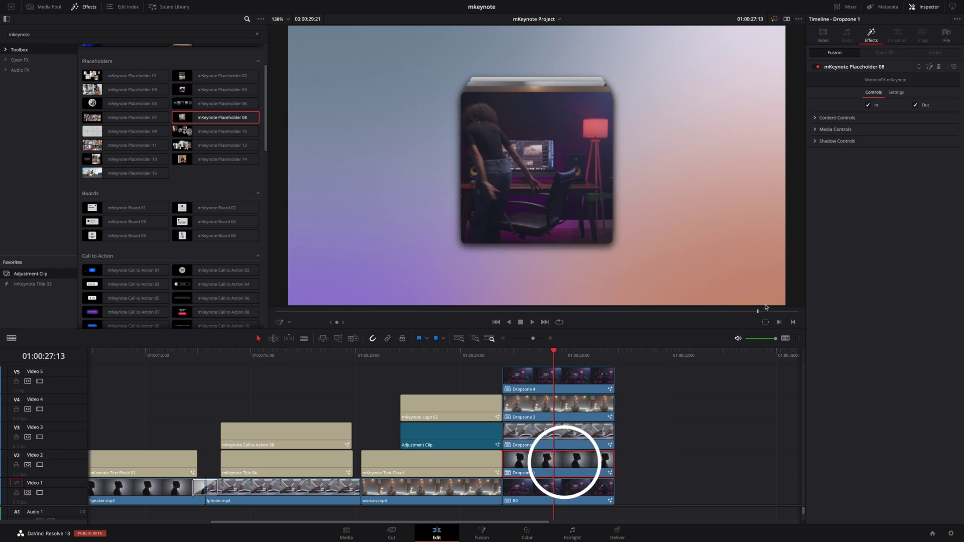
click(816, 130)
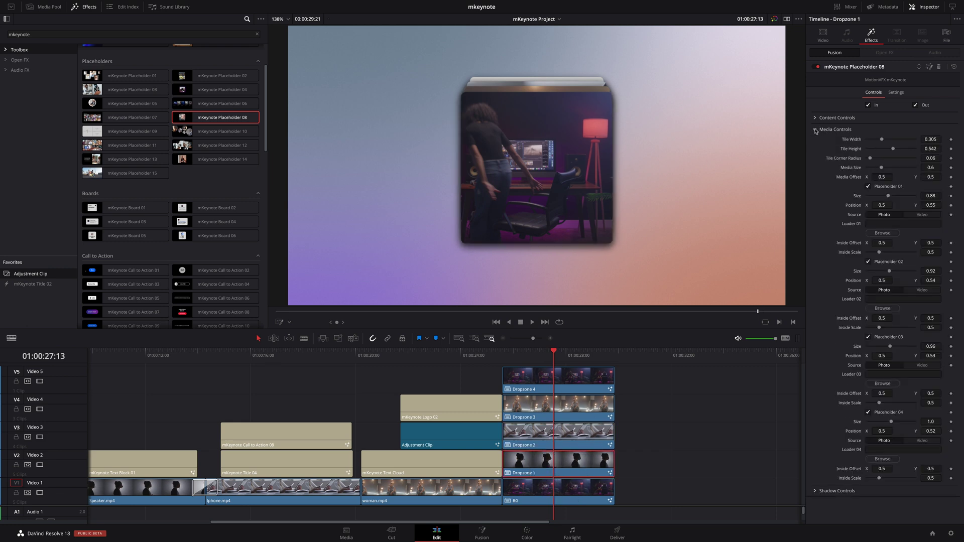
click(922, 215)
click(868, 262)
click(868, 338)
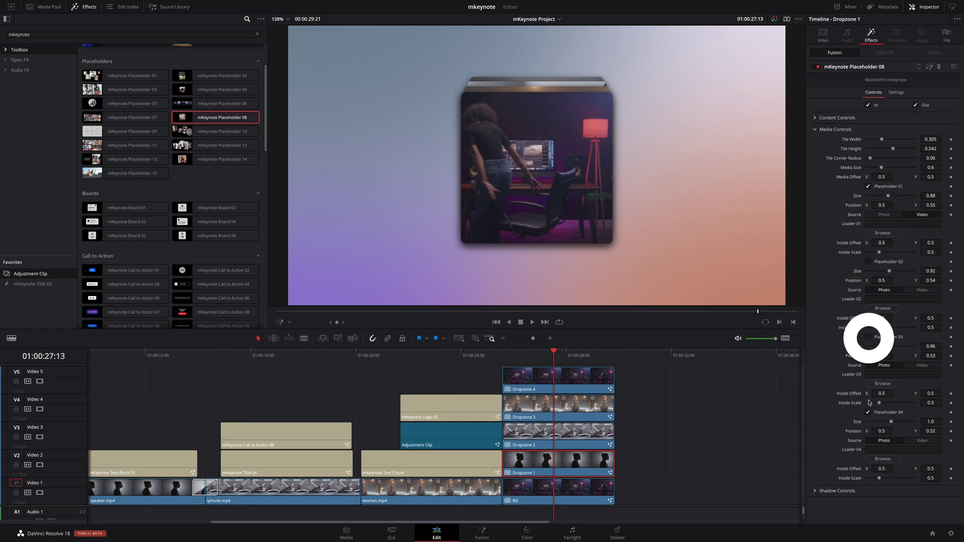
click(868, 413)
click(504, 355)
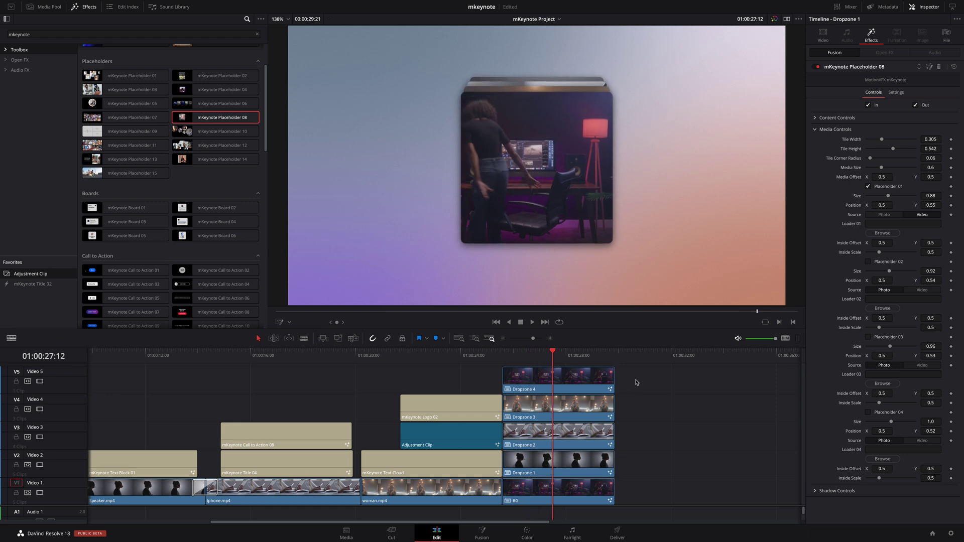
Combine Dropzone 1–4 into a compound clip named 'Placeholders' and shift it right to Position X 392
drag(637, 380, 564, 467)
right_click(564, 467)
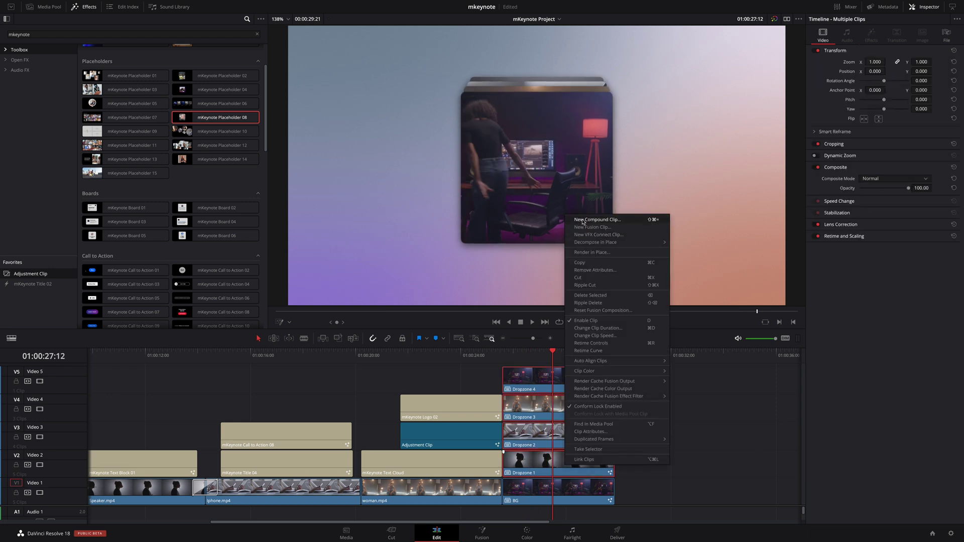
click(583, 221)
text(Placeho)
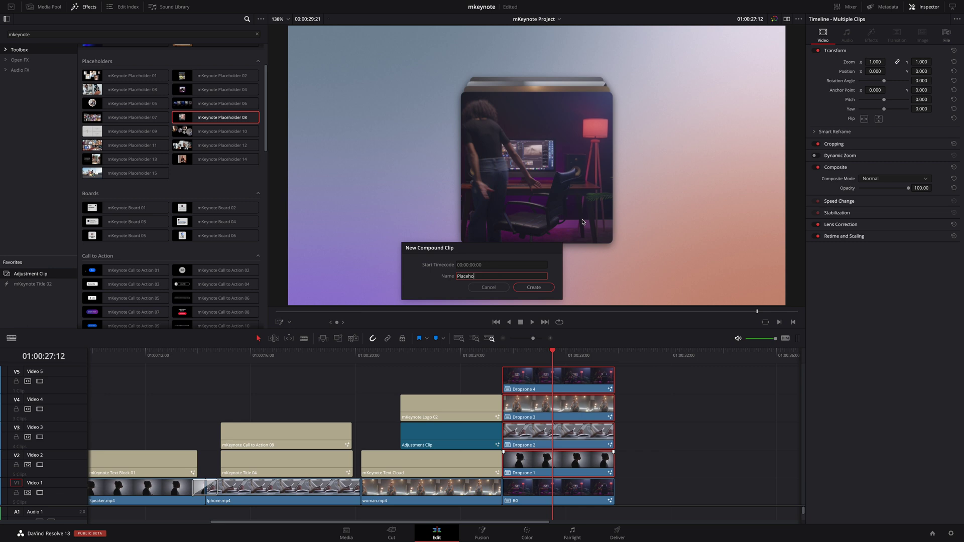
text(lders)
key(Return)
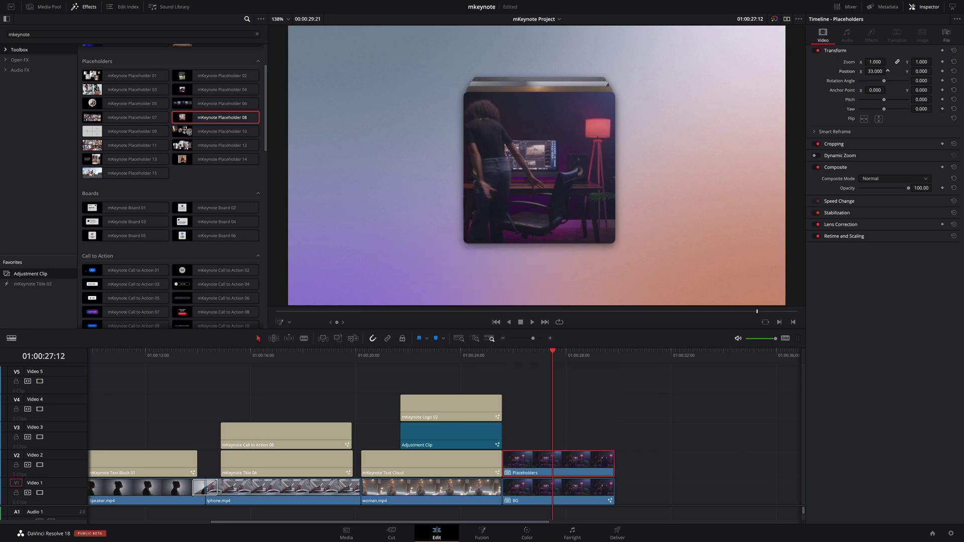
drag(875, 71, 887, 72)
drag(265, 149, 275, 304)
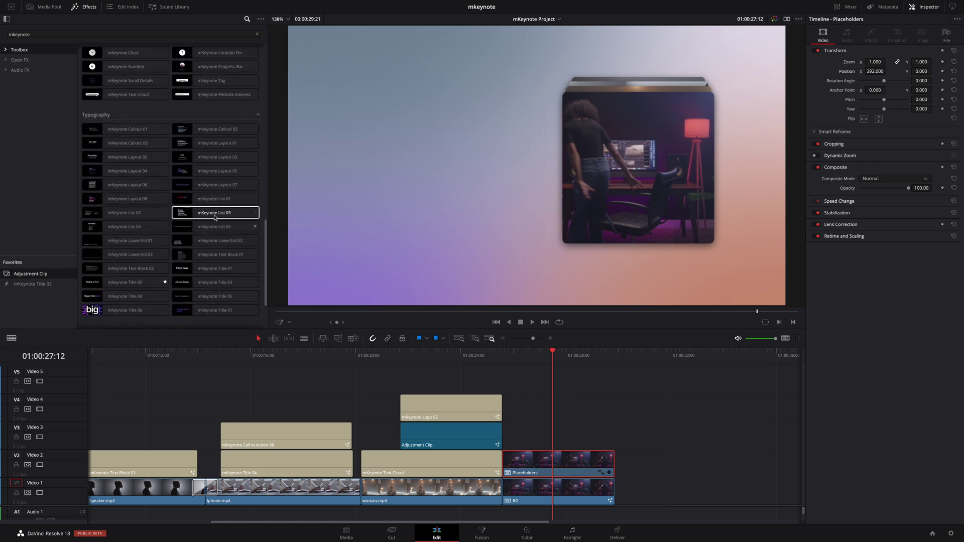
Add mKeynote List 03 on V3, move its text left, and place mKeynote Small Details on V4
drag(216, 213, 505, 448)
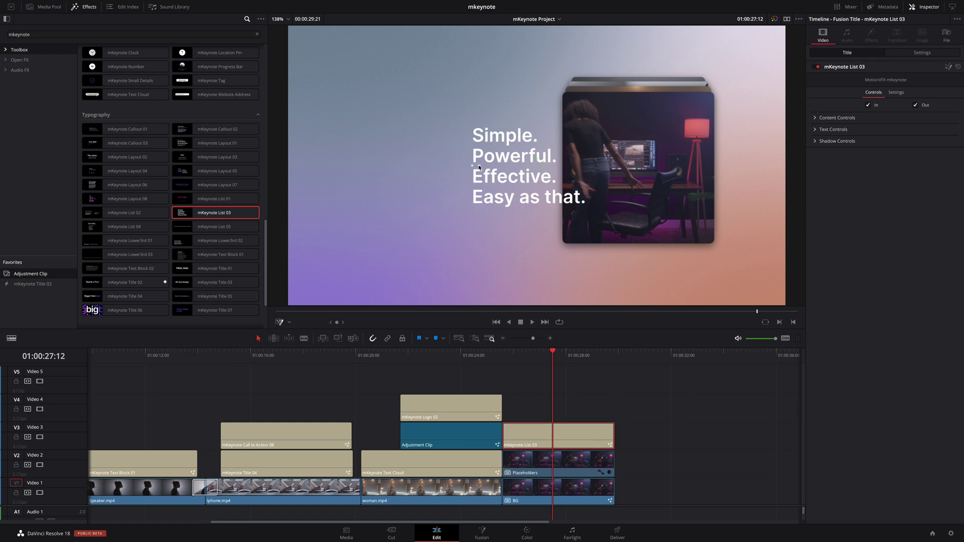
drag(478, 167, 414, 167)
scroll(130, 186, up, 4)
click(131, 186)
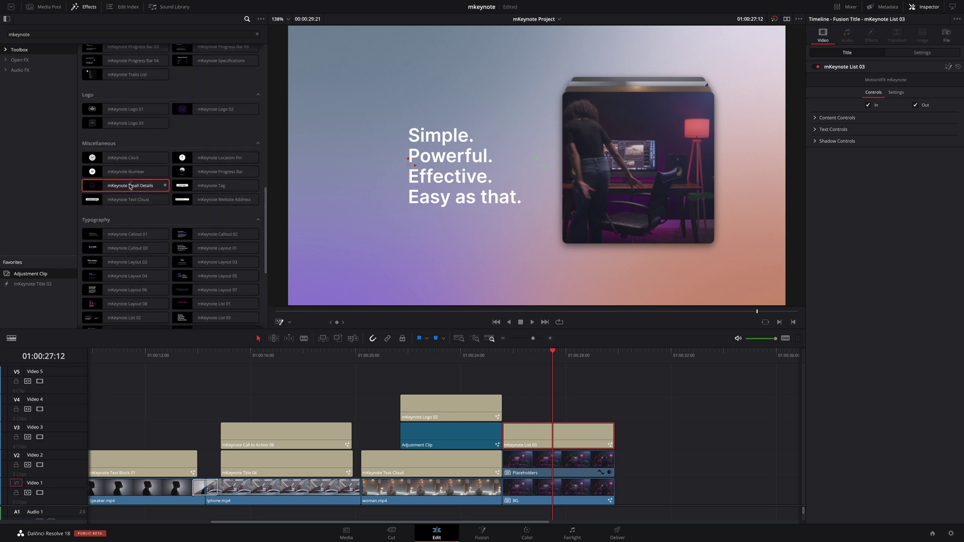
drag(131, 186, 555, 408)
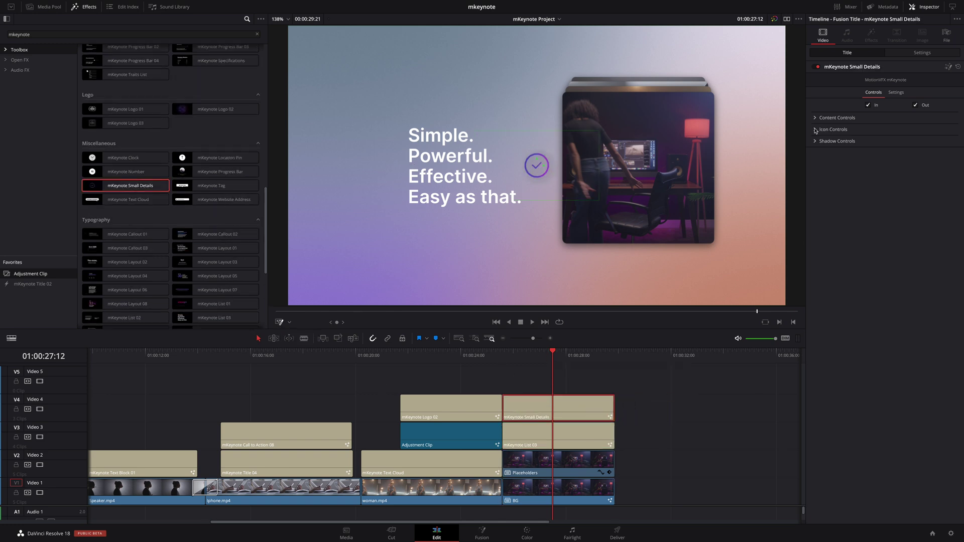
Set the Small Details icon type to Arrow and move it just left of the word 'Simple.'
click(815, 130)
click(894, 140)
click(888, 159)
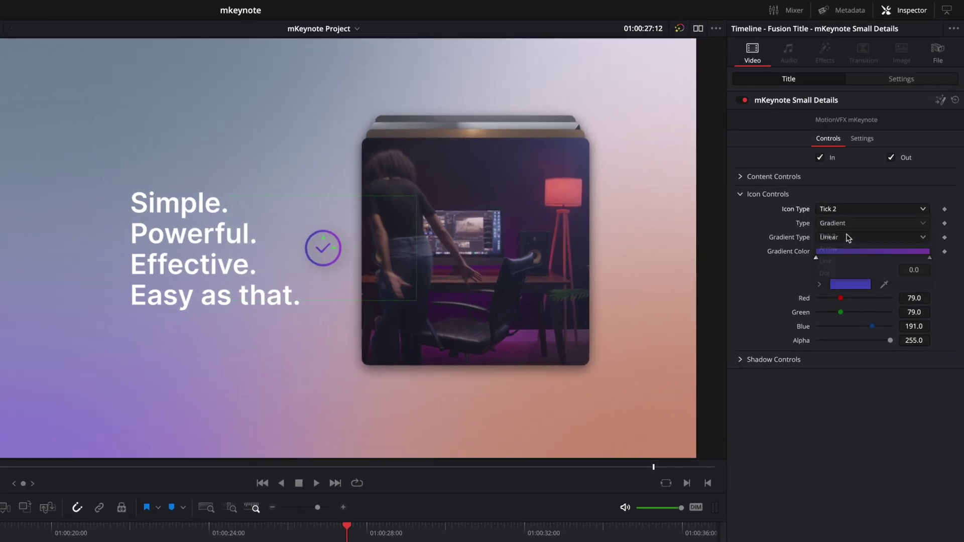
click(856, 210)
click(855, 249)
click(855, 212)
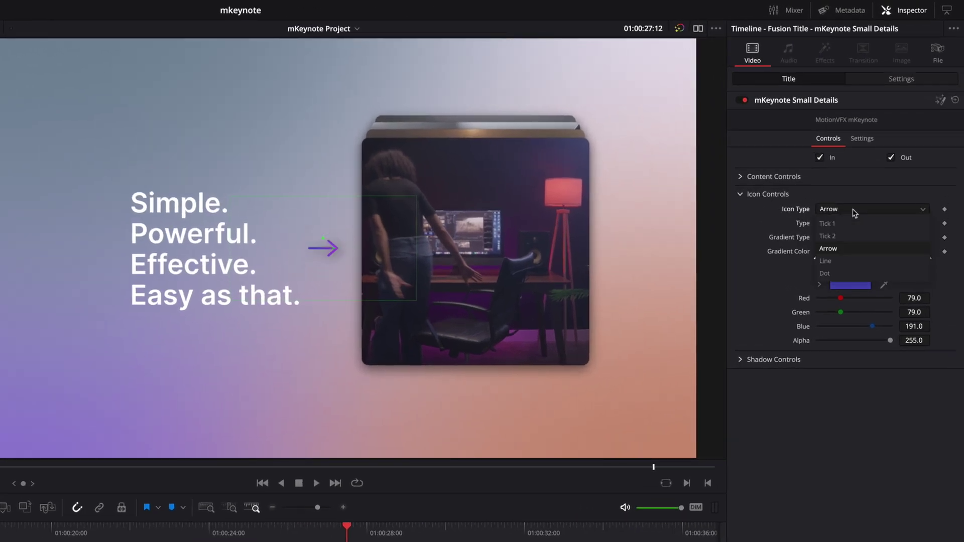
click(856, 261)
click(855, 211)
click(854, 273)
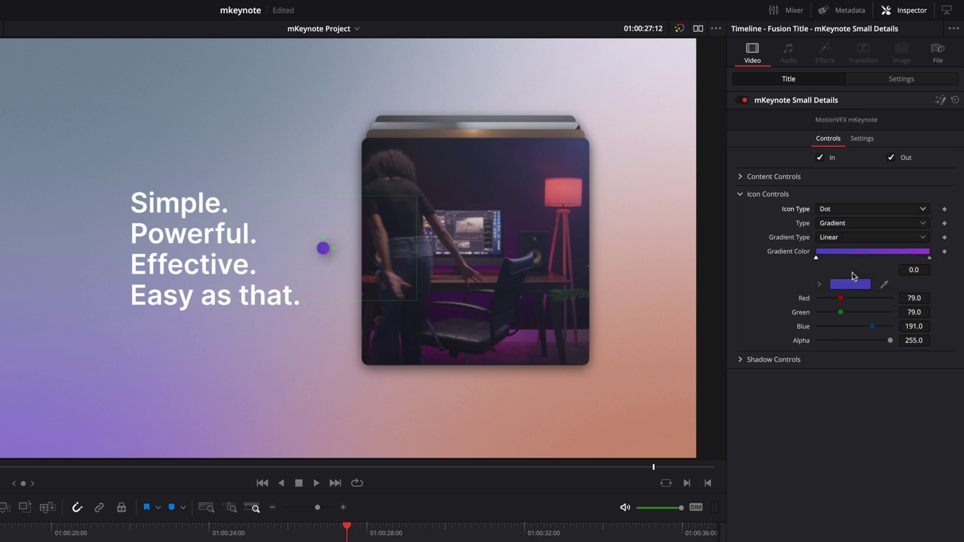
click(856, 211)
click(853, 248)
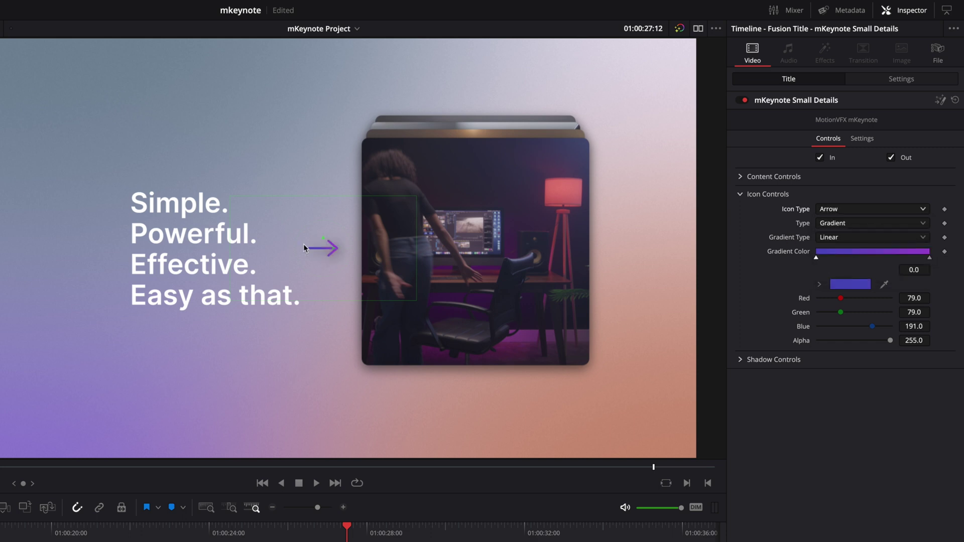
drag(323, 248, 97, 208)
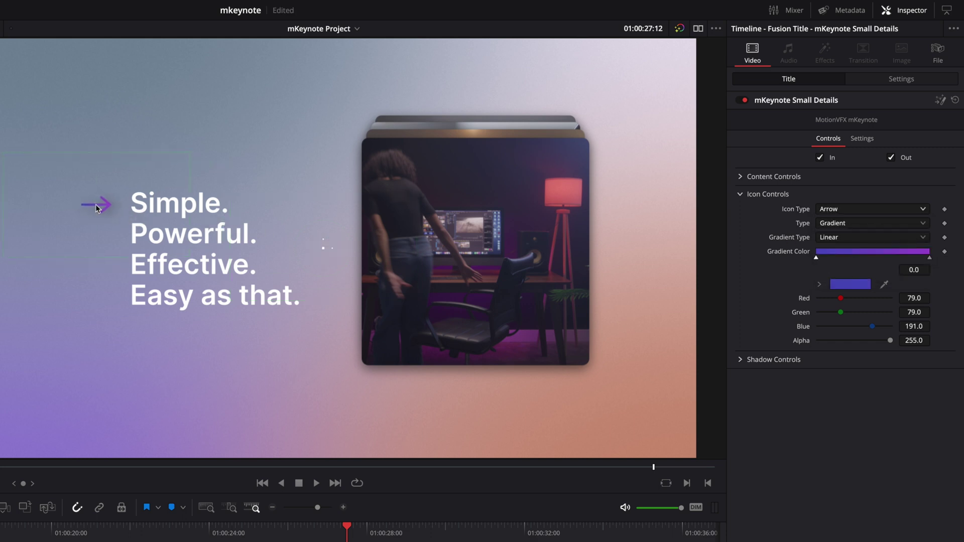
click(741, 177)
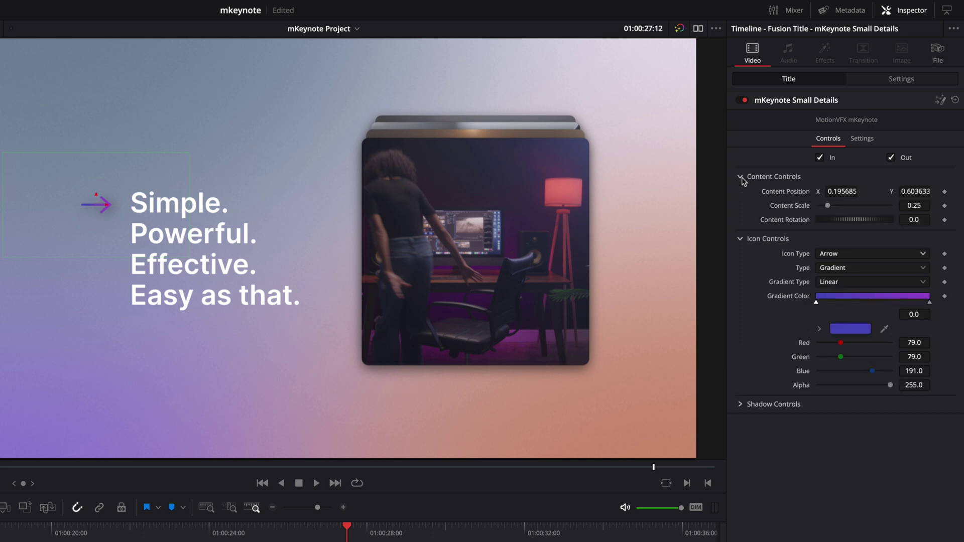